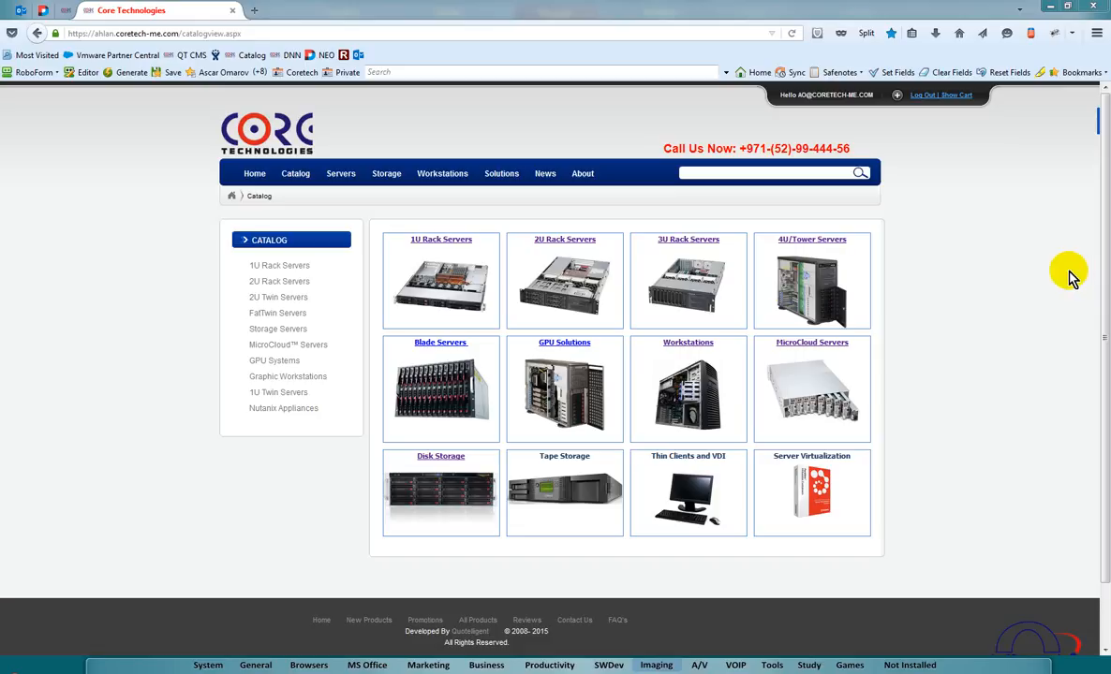
Open the 1U Rack Servers category and look through its product list.
left_click(454, 304)
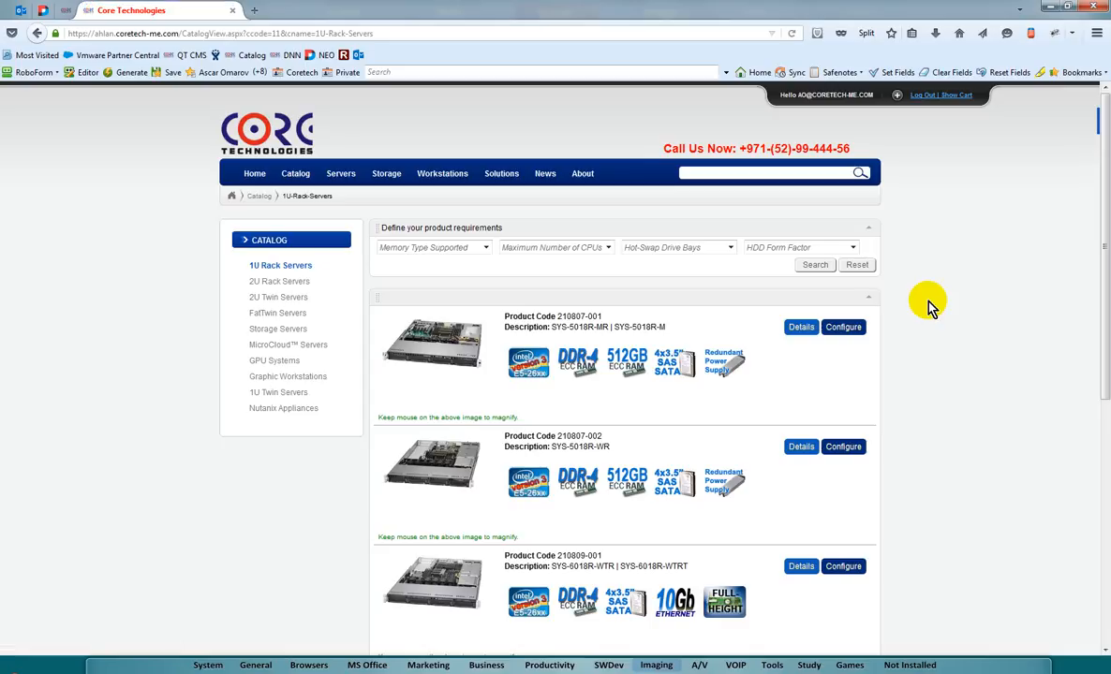
scroll(927, 308, "down", 5)
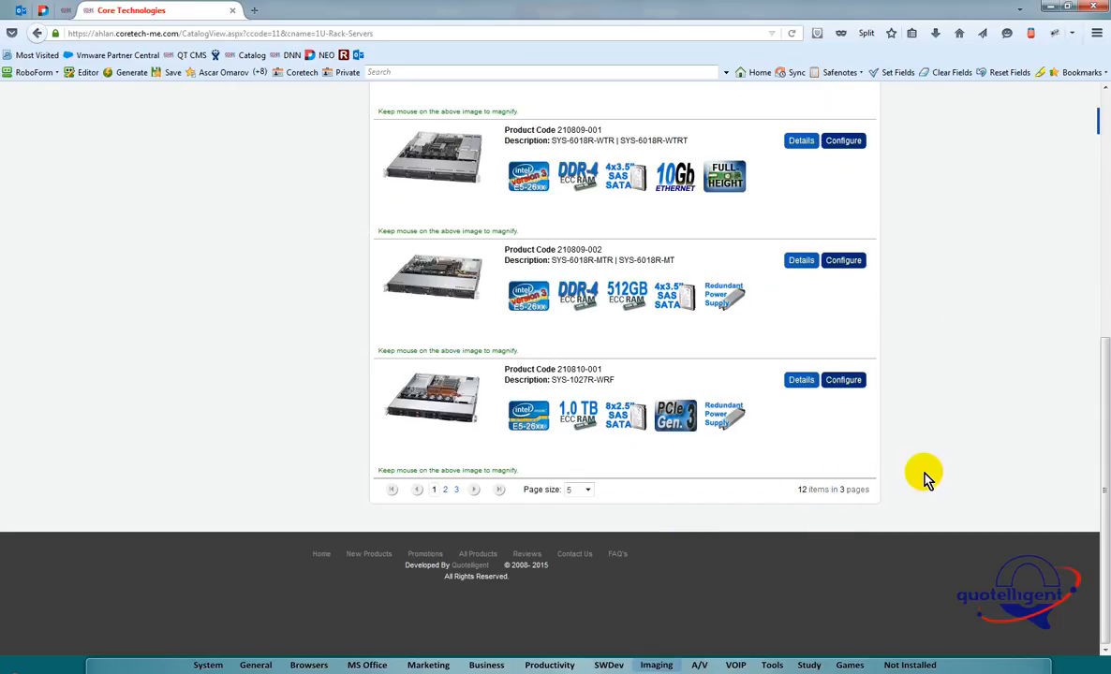
scroll(925, 478, "up", 5)
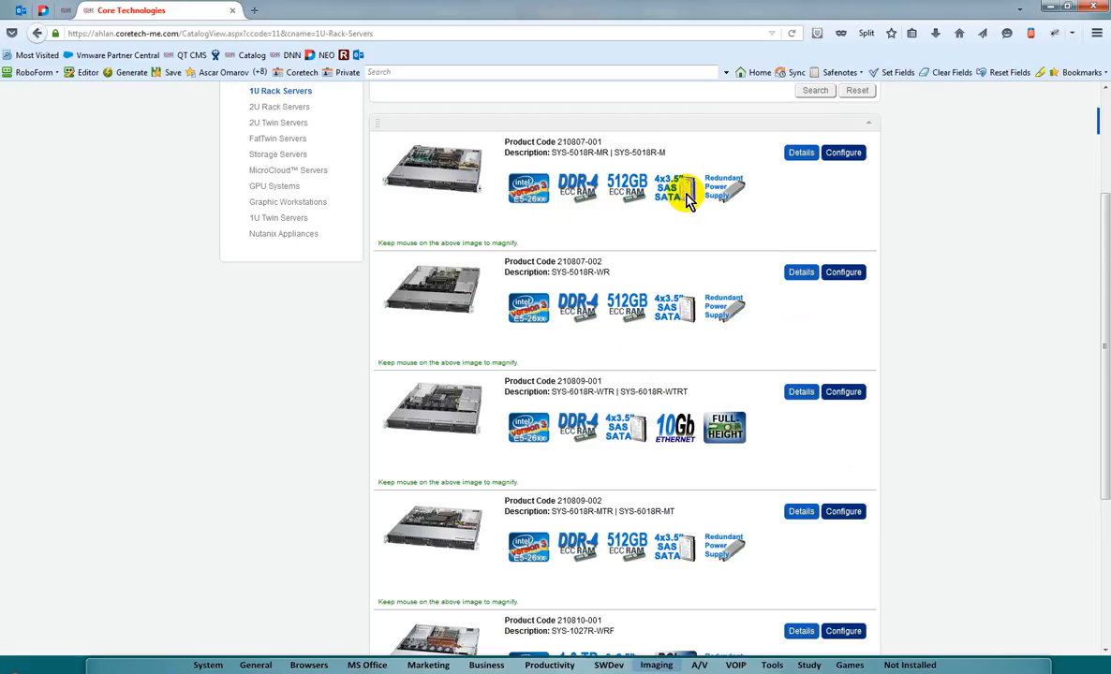
scroll(805, 256, "up", 3)
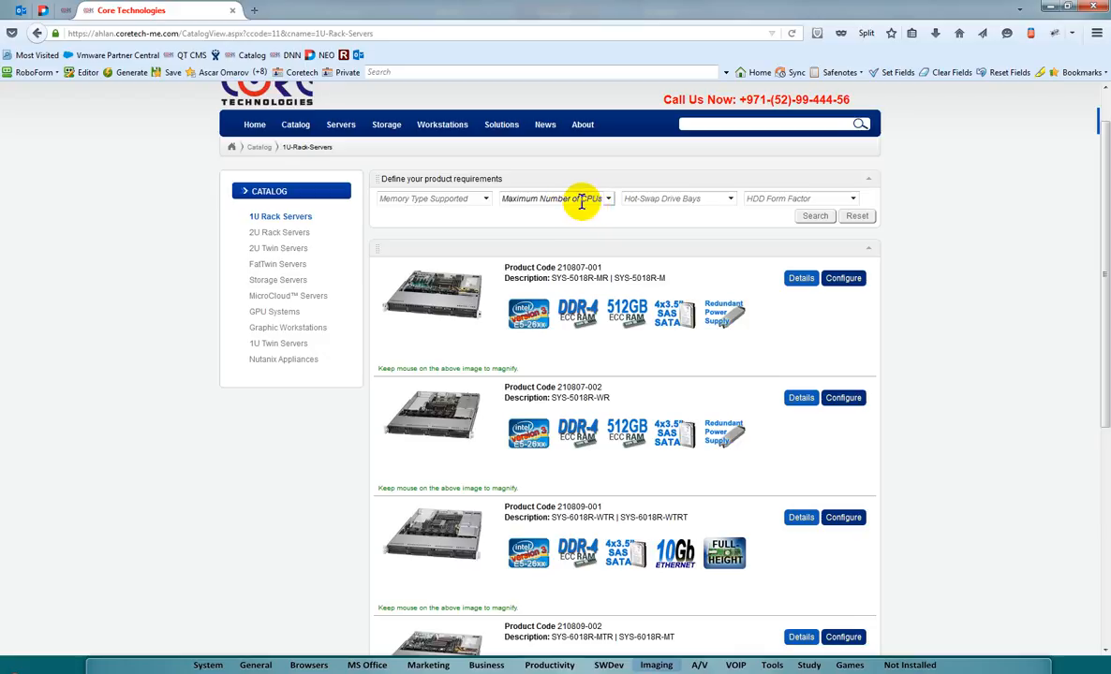
Filter the 1U rack servers by a maximum number of CPUs of 1 and review the matching products.
left_click(580, 202)
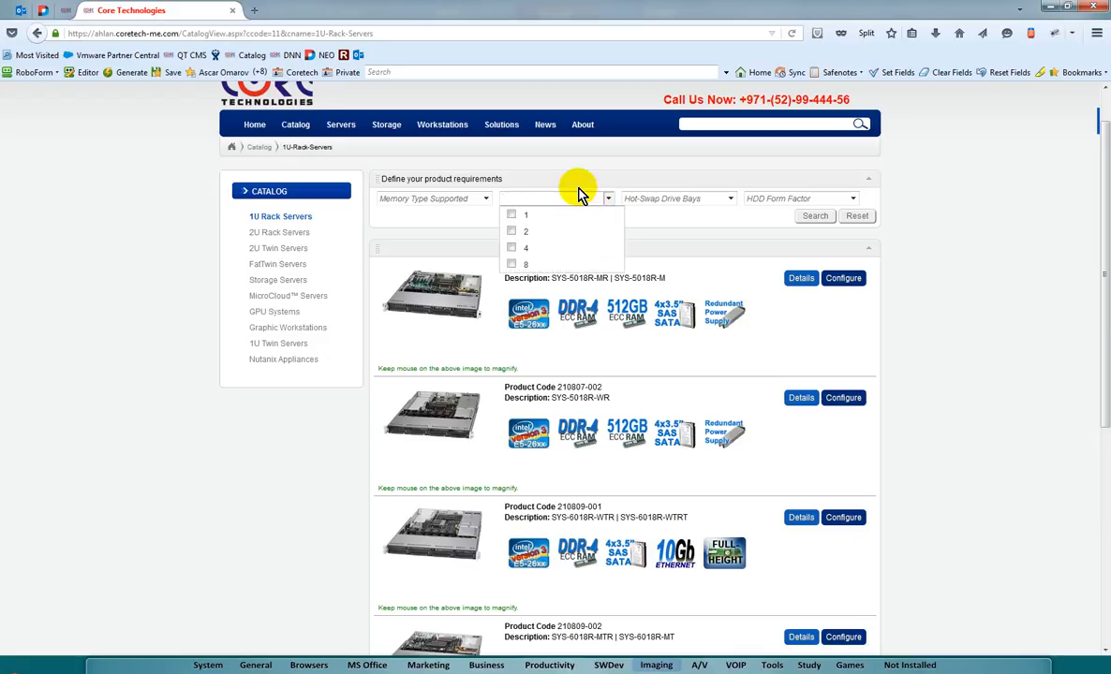
left_click(578, 187)
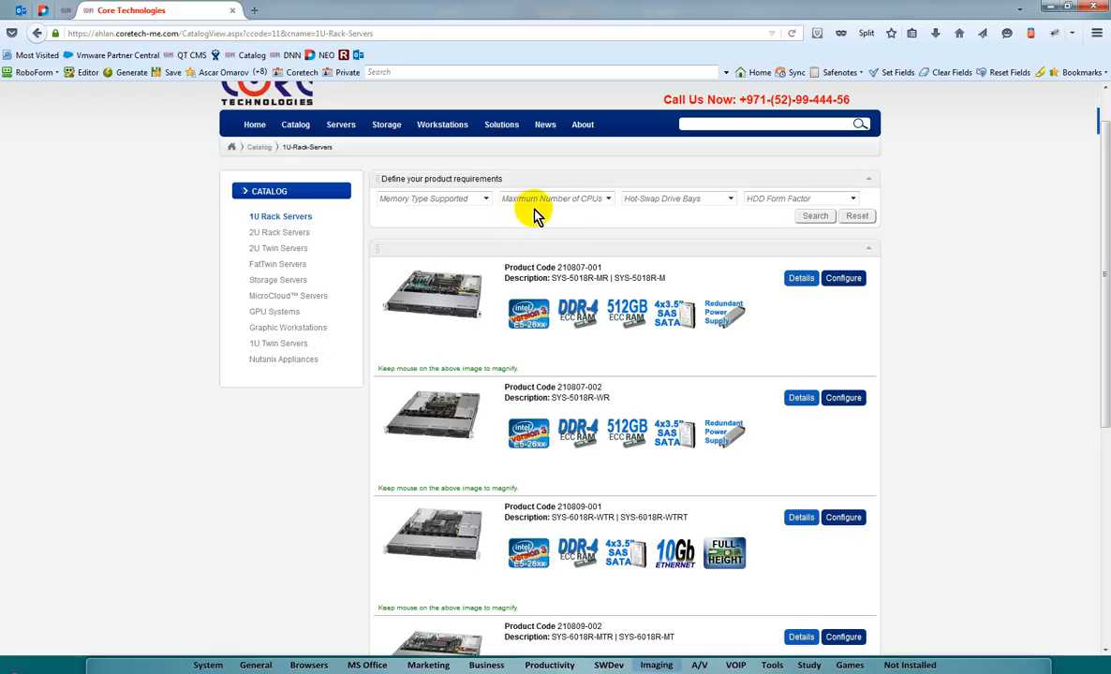
left_click(575, 203)
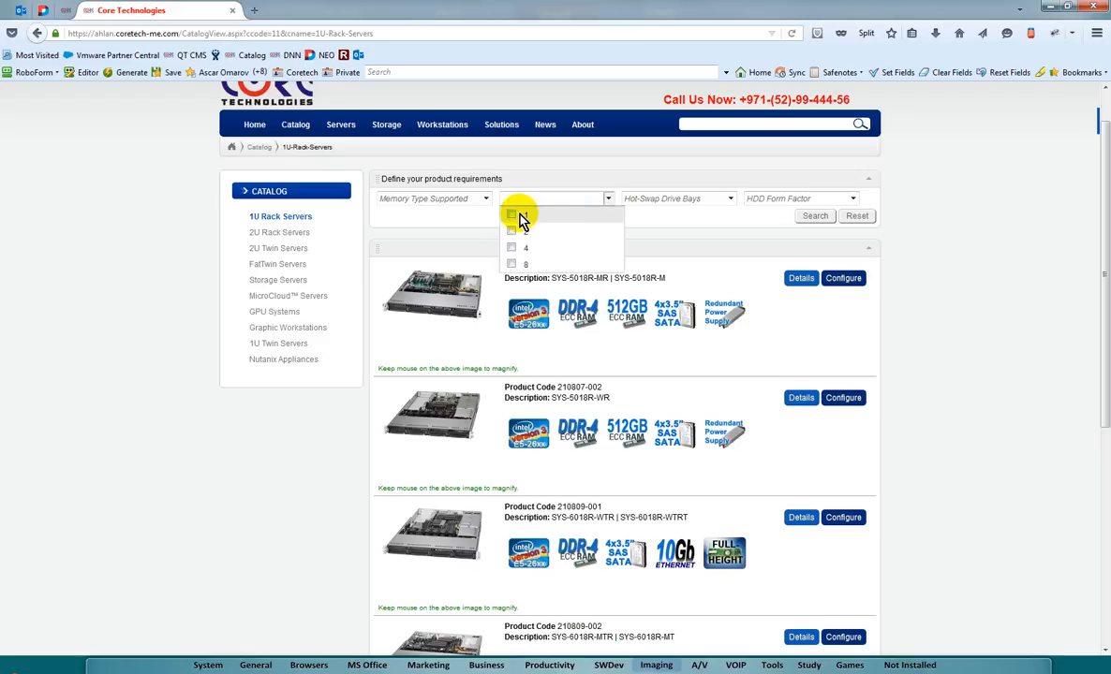
left_click(510, 217)
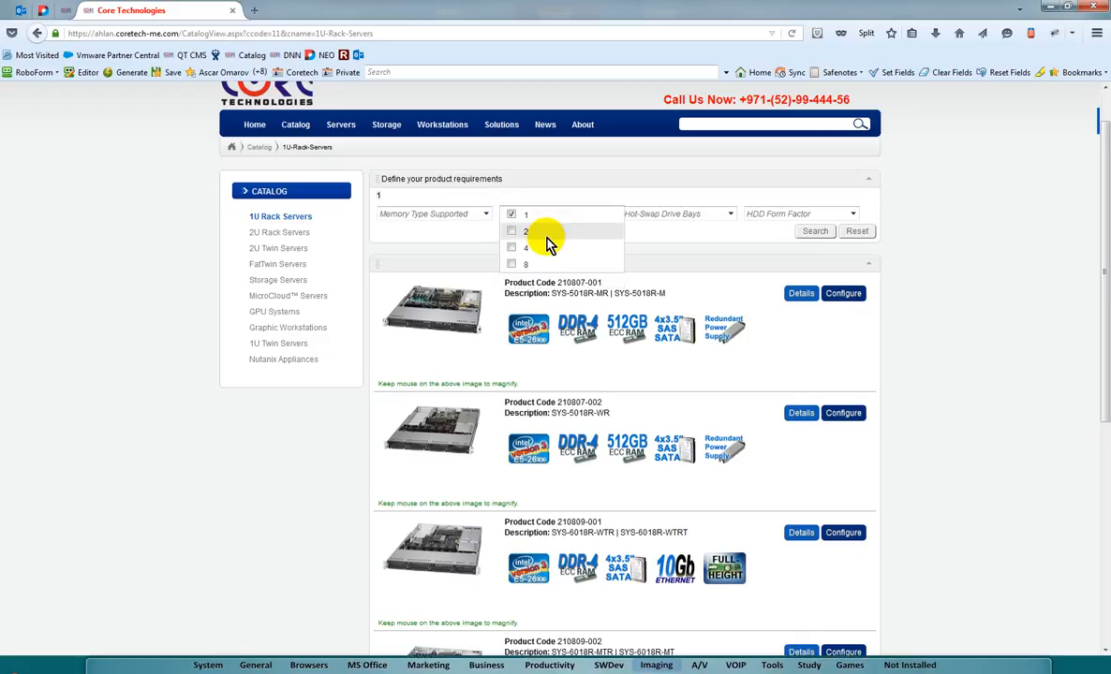
left_click(655, 239)
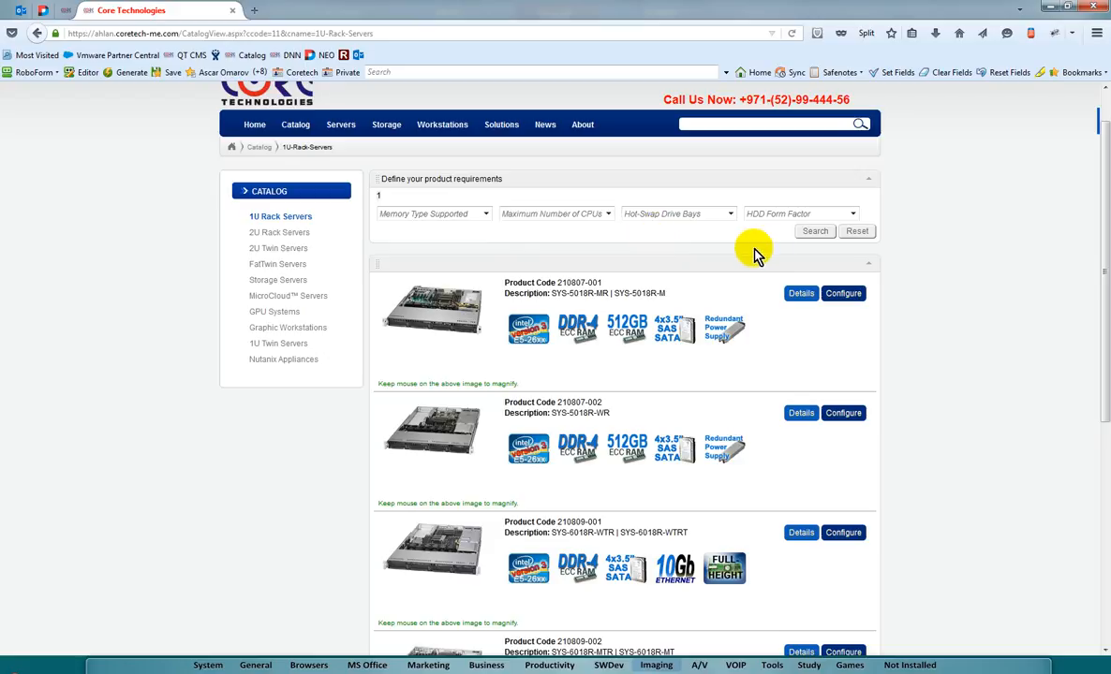
left_click(814, 233)
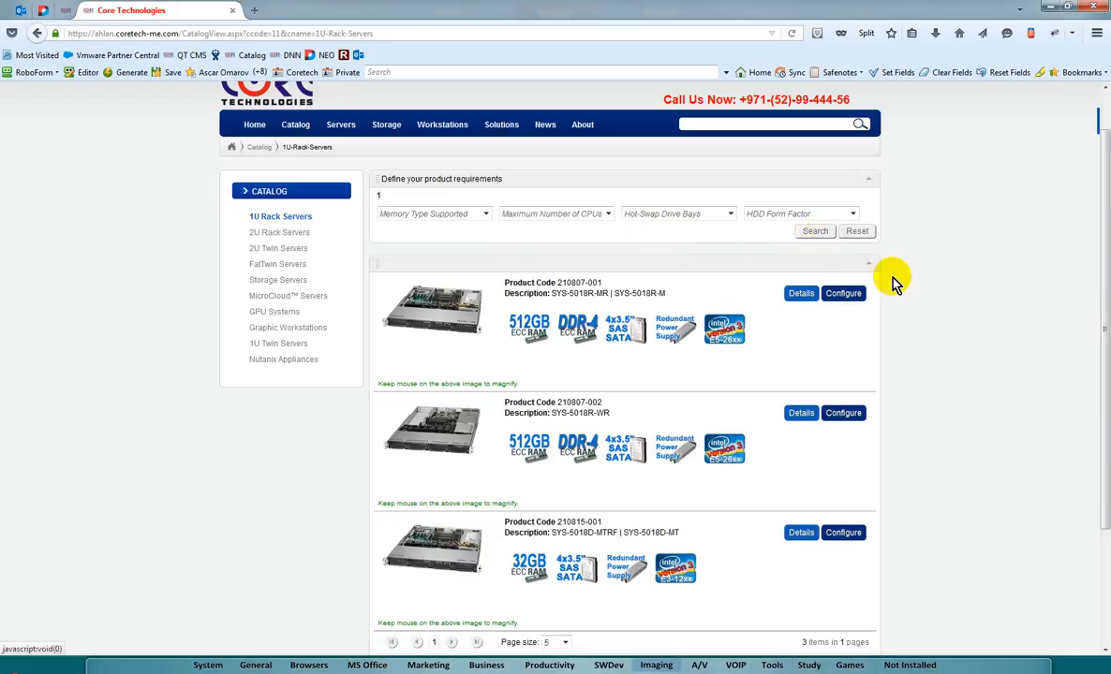
scroll(893, 282, "down", 3)
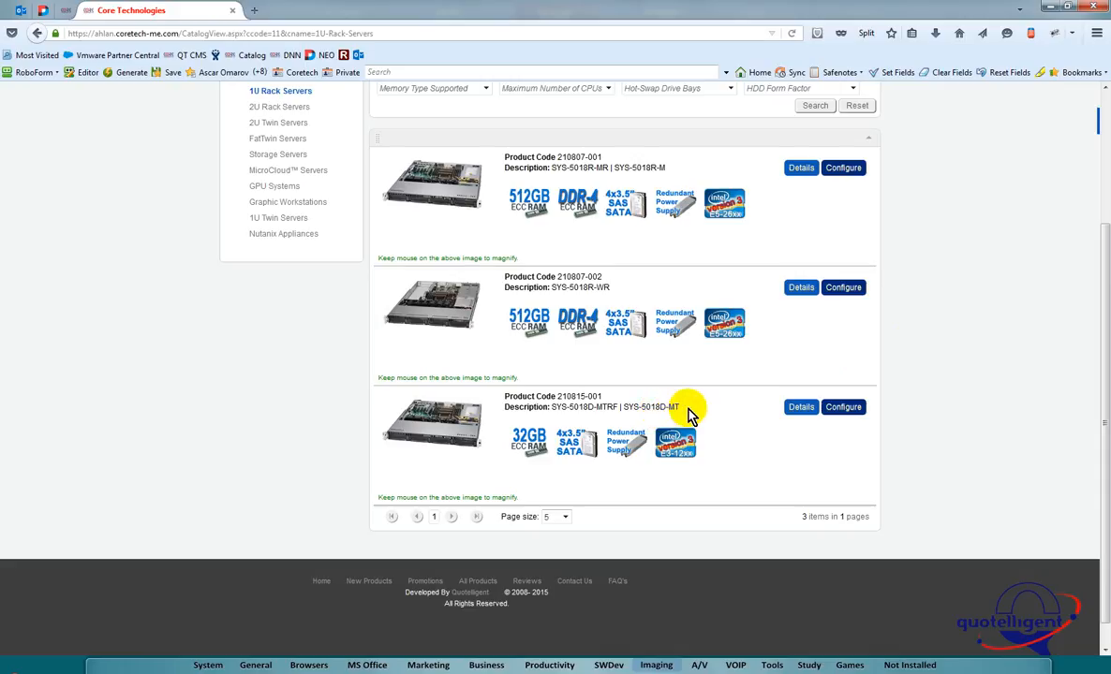
scroll(727, 413, "up", 3)
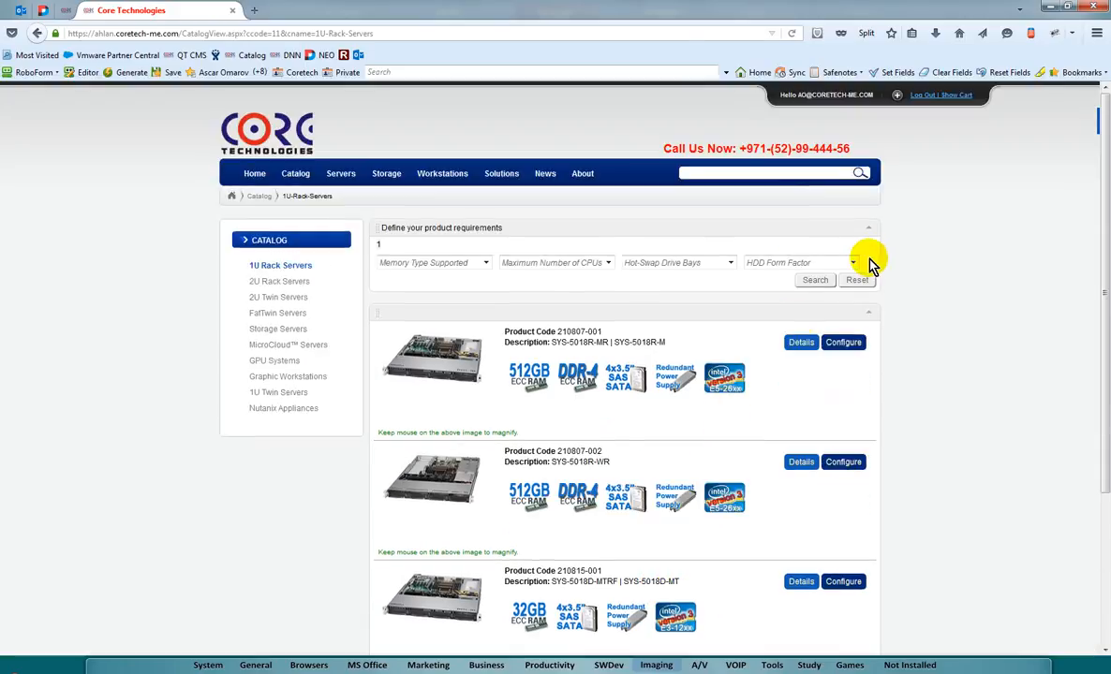
Reset the product requirements filter and look through the full 1U rack server list.
left_click(857, 280)
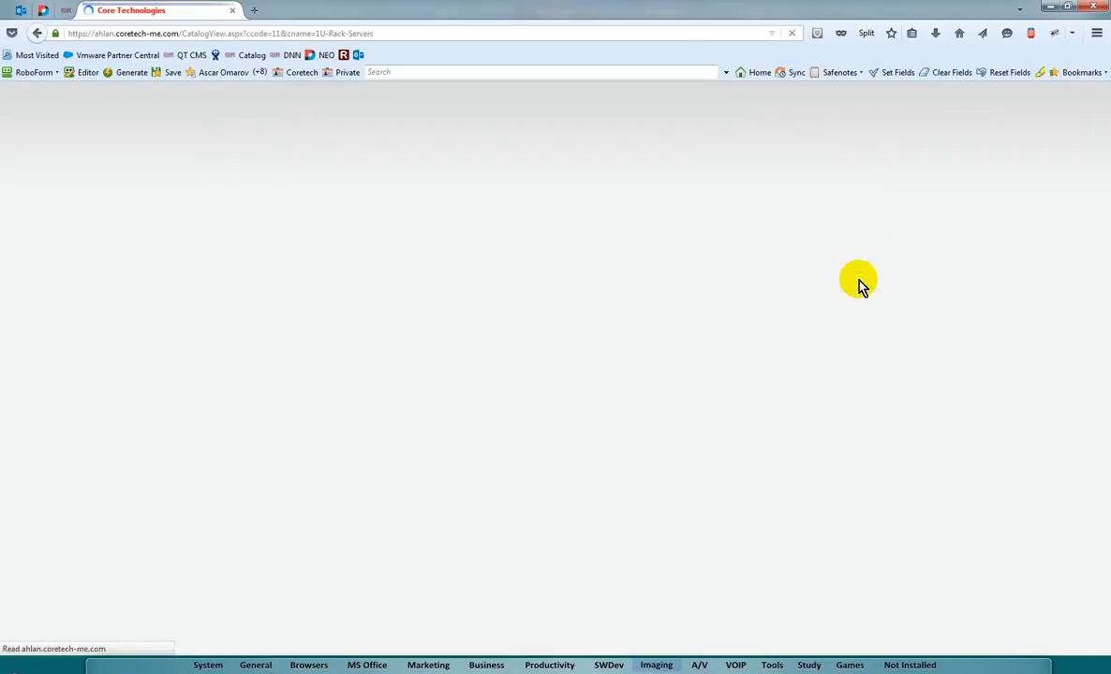
scroll(710, 283, "down", 3)
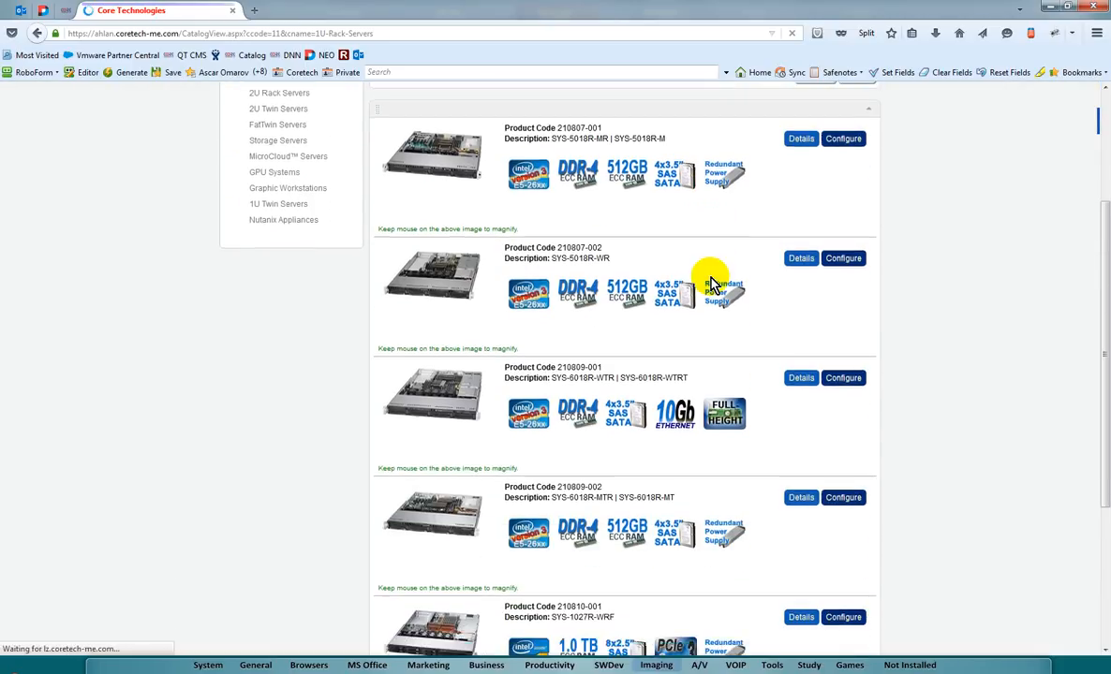
scroll(710, 283, "down", 3)
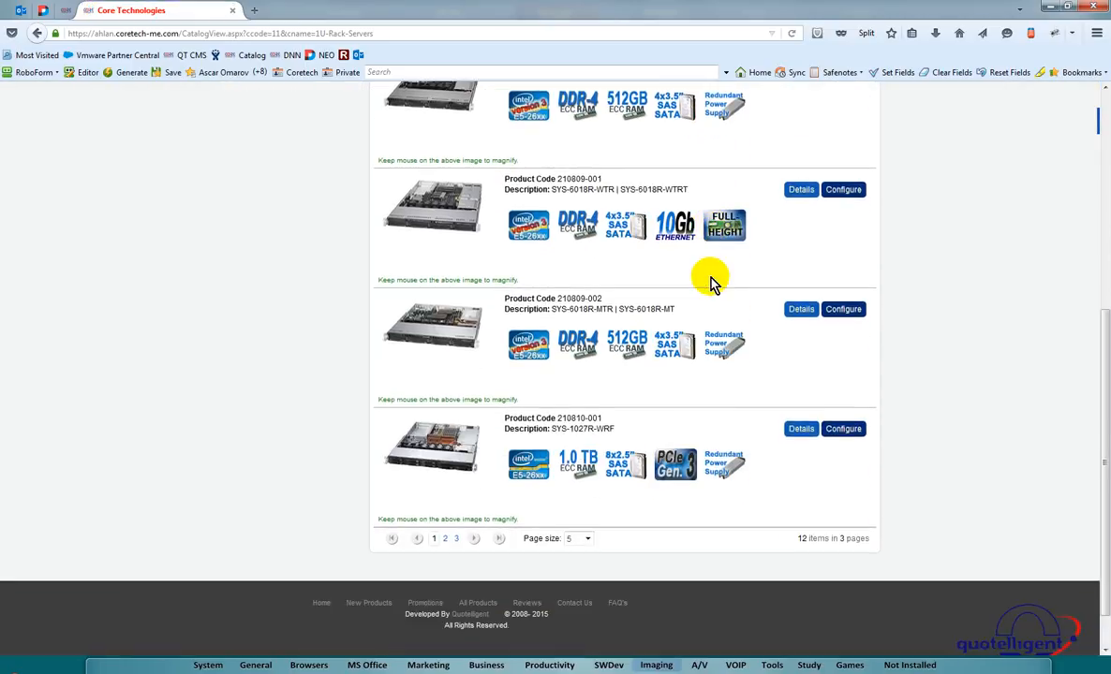
scroll(505, 422, "up", 4)
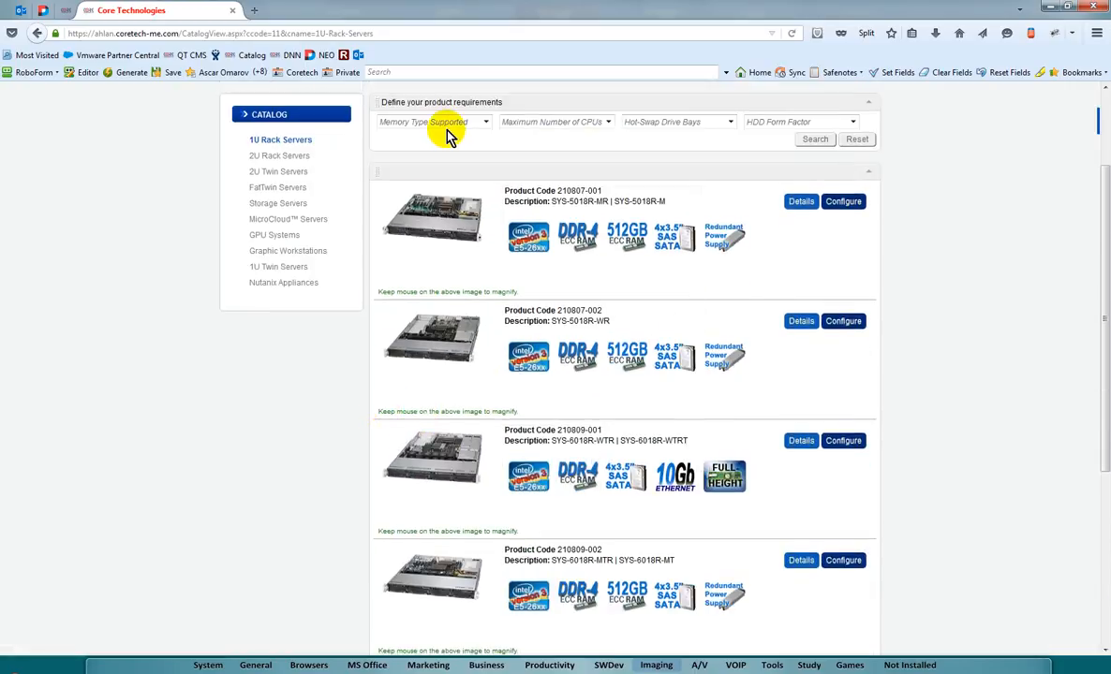
Filter the 1U rack servers by 10 x 2.5" SAS/SATA hot-swap drive bays and review the matching products.
left_click(687, 122)
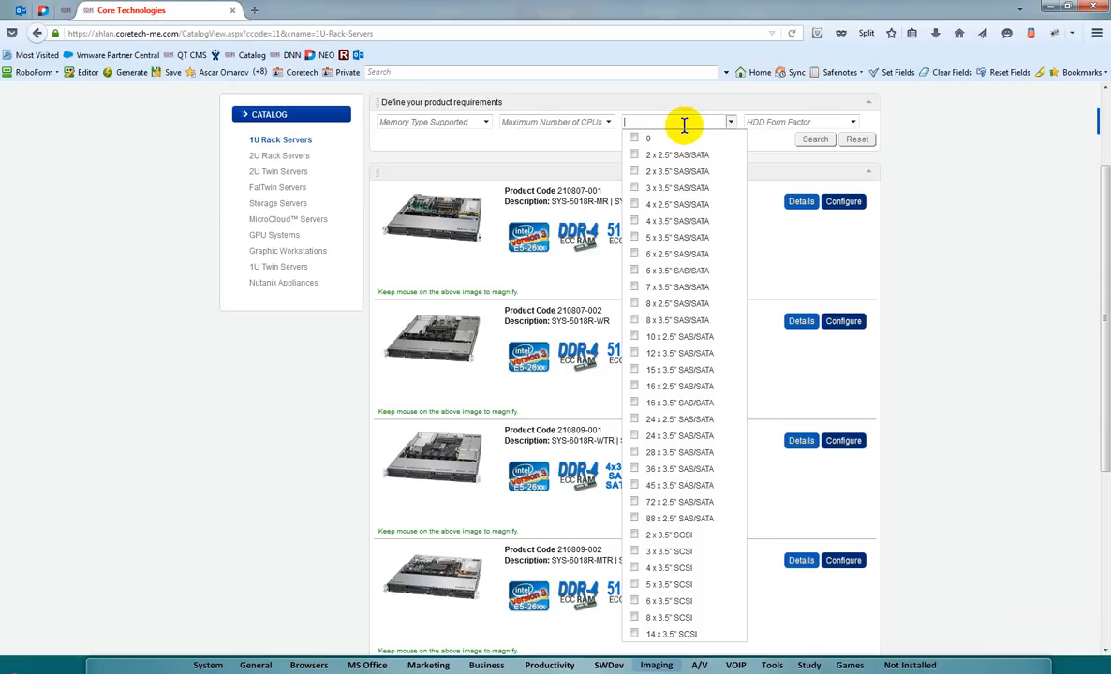
left_click(634, 337)
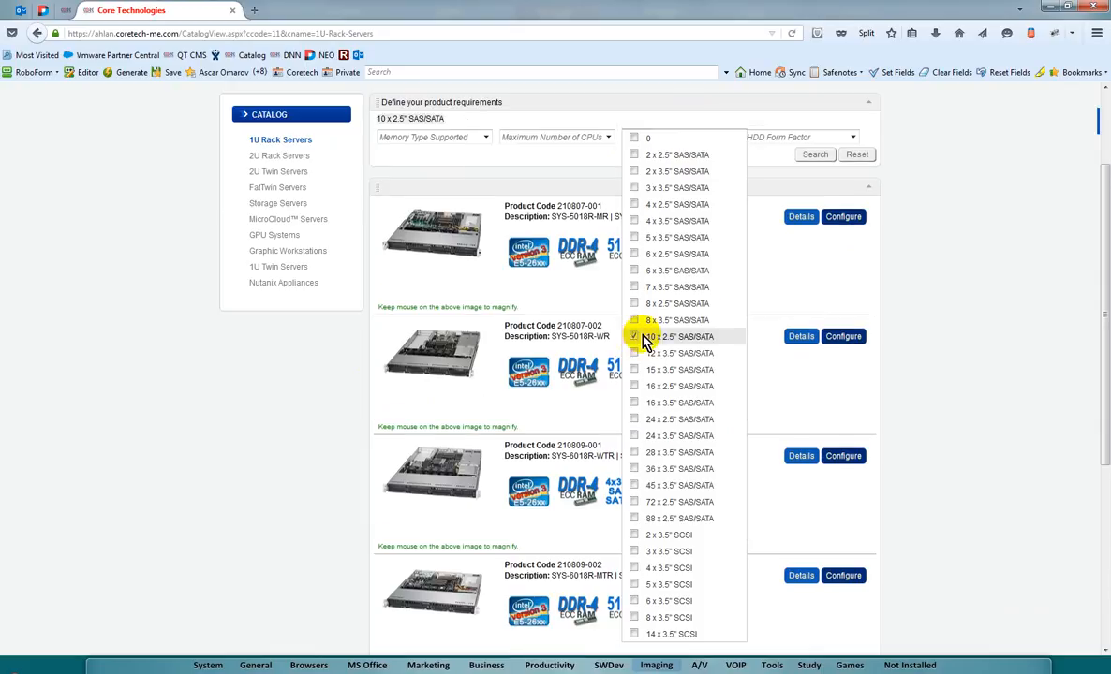
left_click(833, 288)
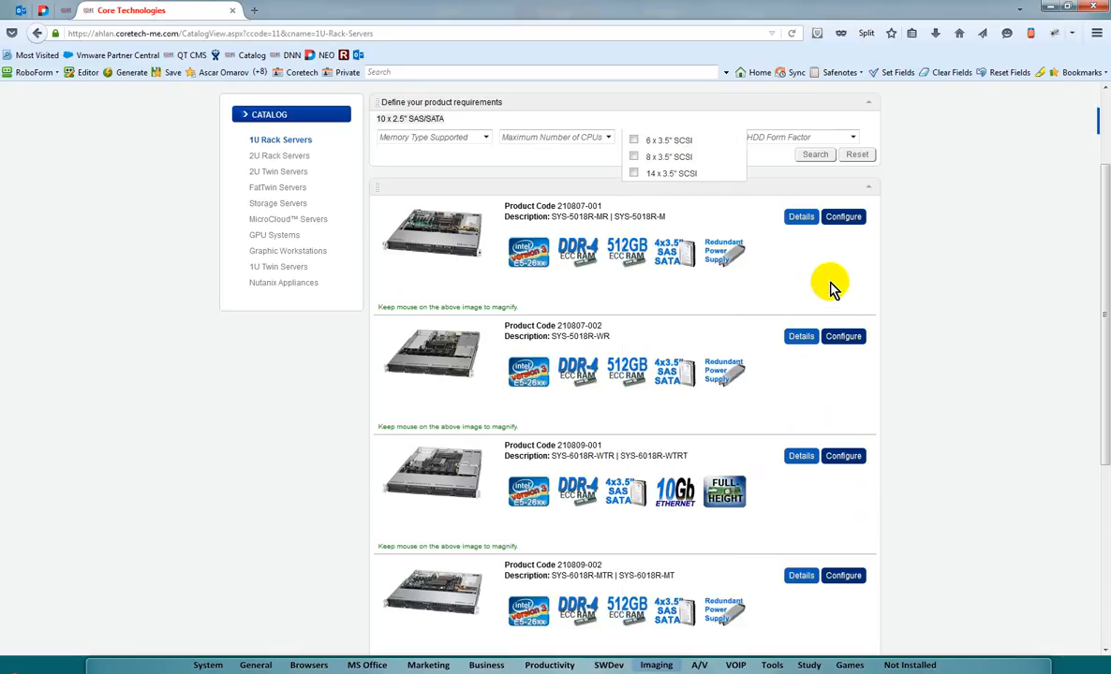
left_click(815, 156)
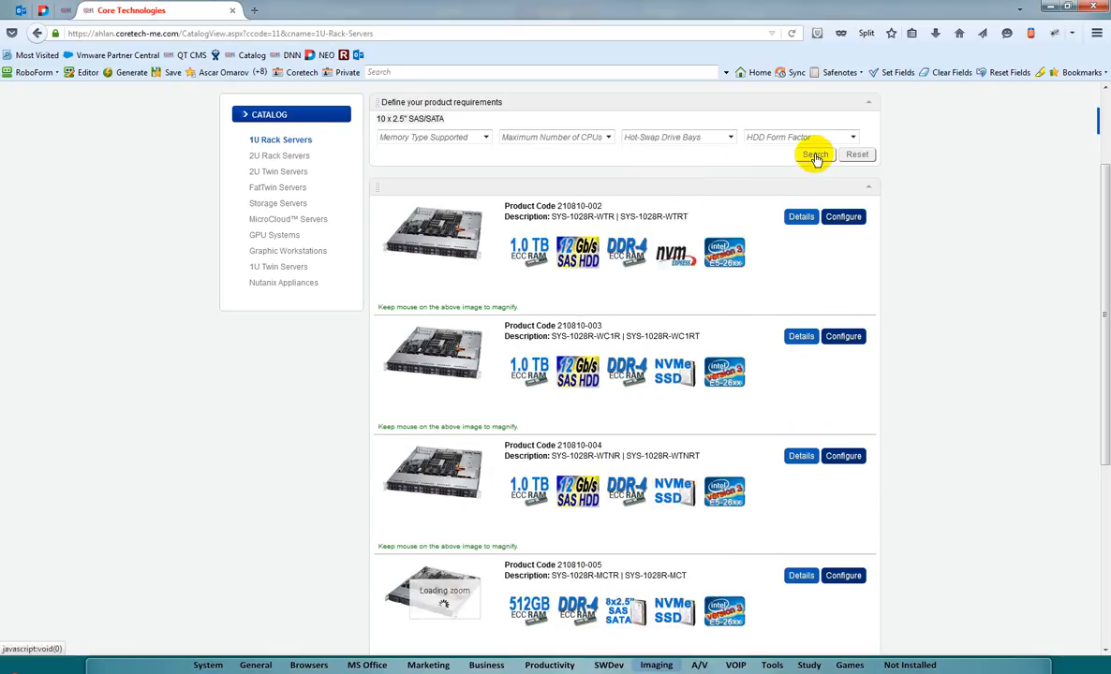
scroll(930, 249, "down", 3)
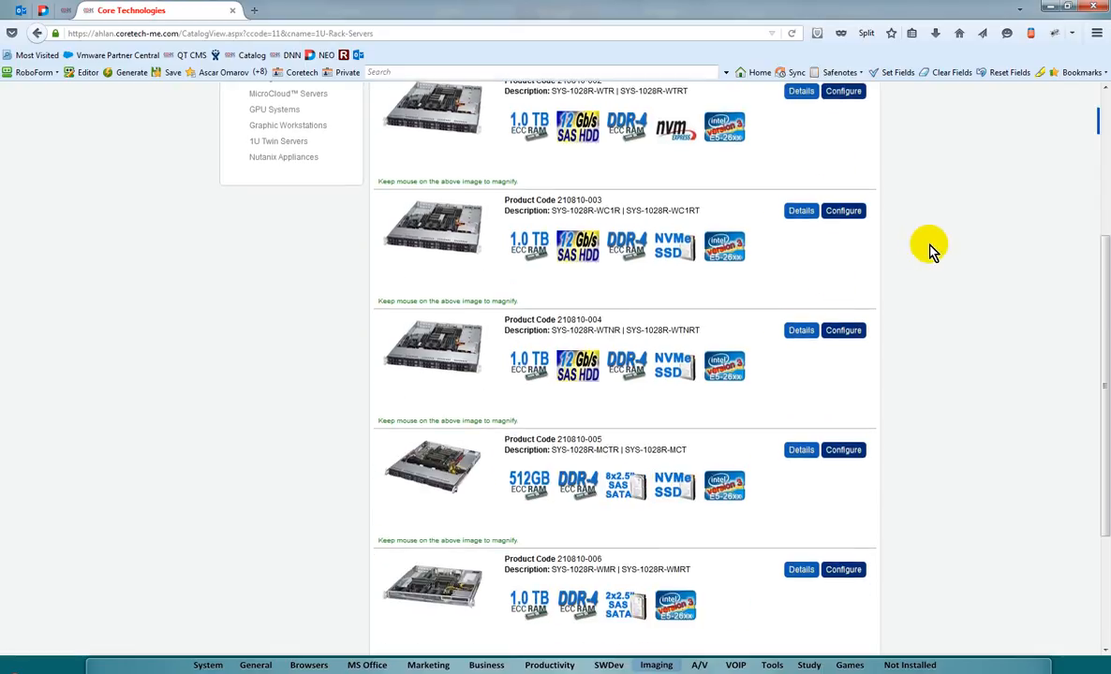
scroll(930, 249, "up", 1)
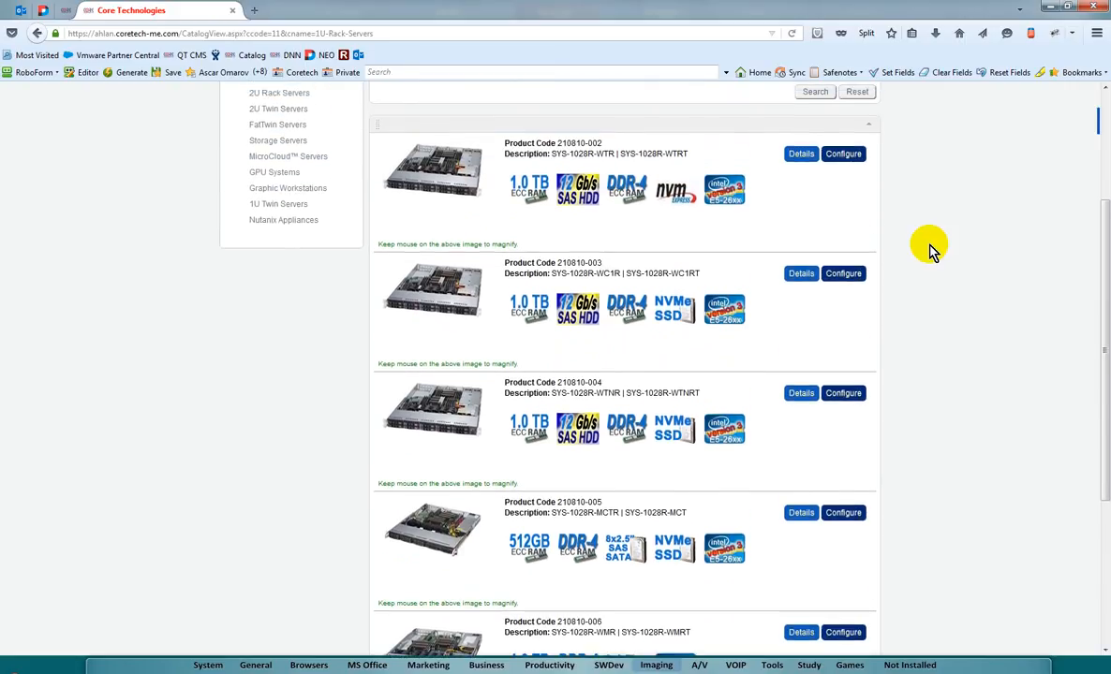
scroll(930, 249, "up", 1)
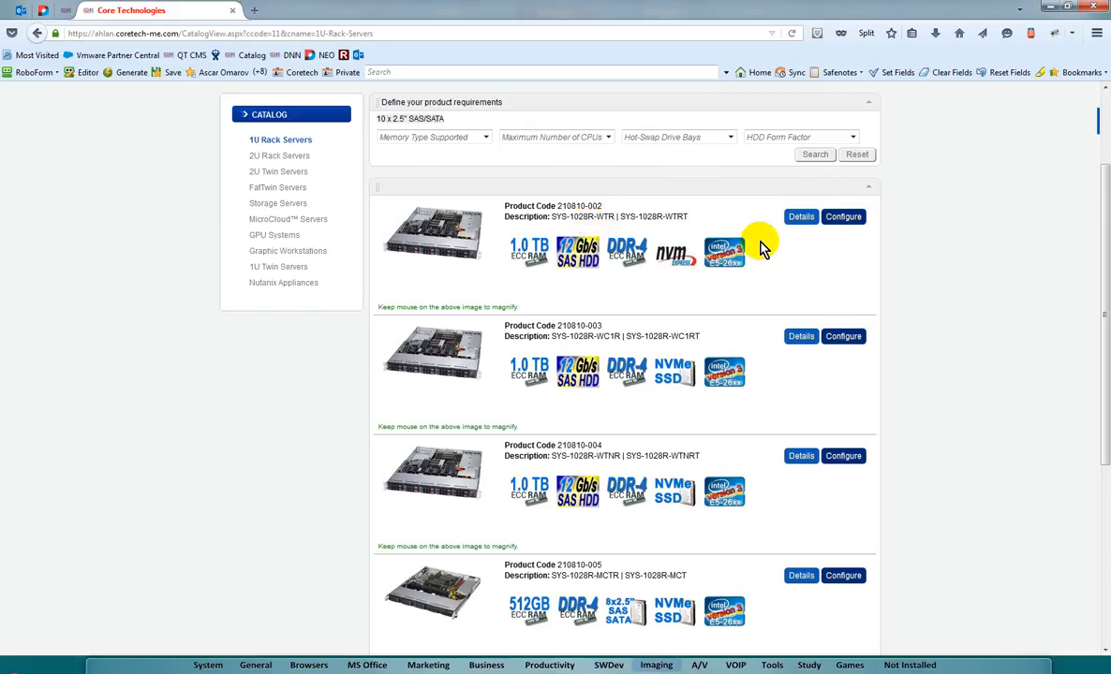
Start configuring the SYS-1028R-WTR | SYS-1028R-WTRT server and choose the base system with 2 x 10GB (RJ45) Ethernet ports.
left_click(843, 217)
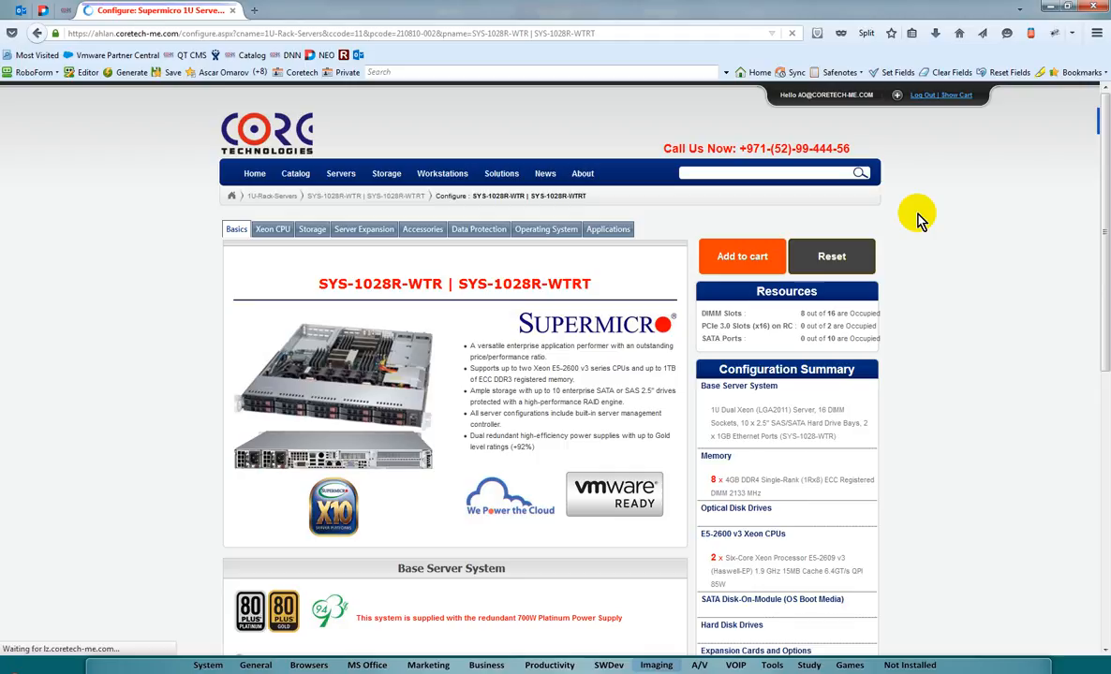
scroll(918, 218, "down", 5)
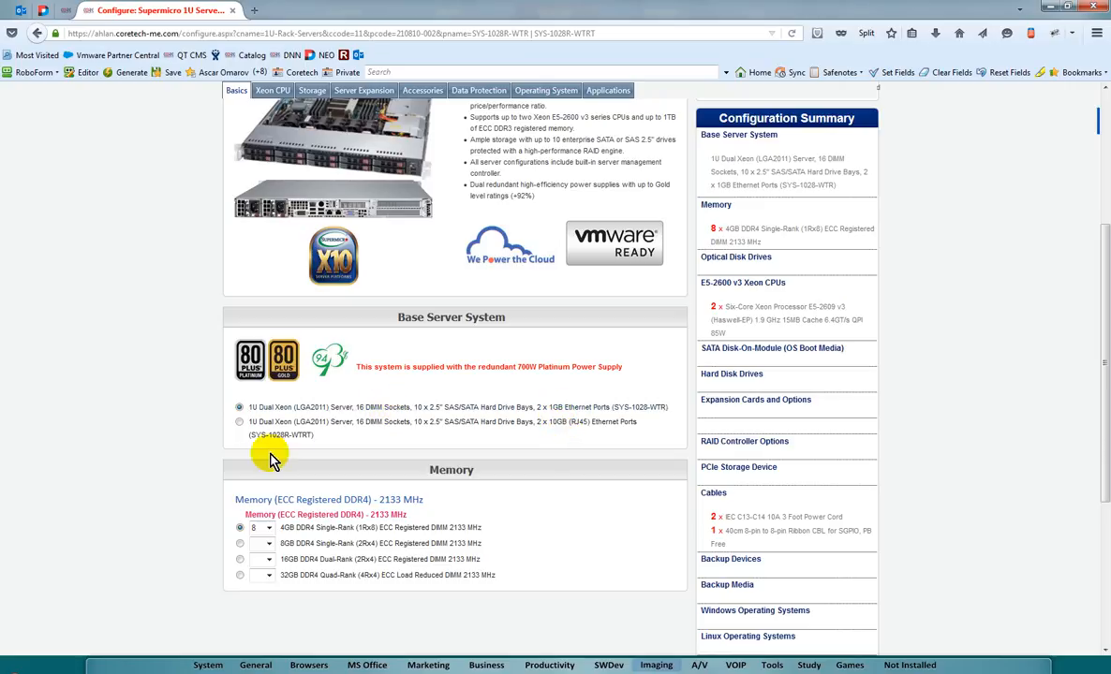
left_click(238, 424)
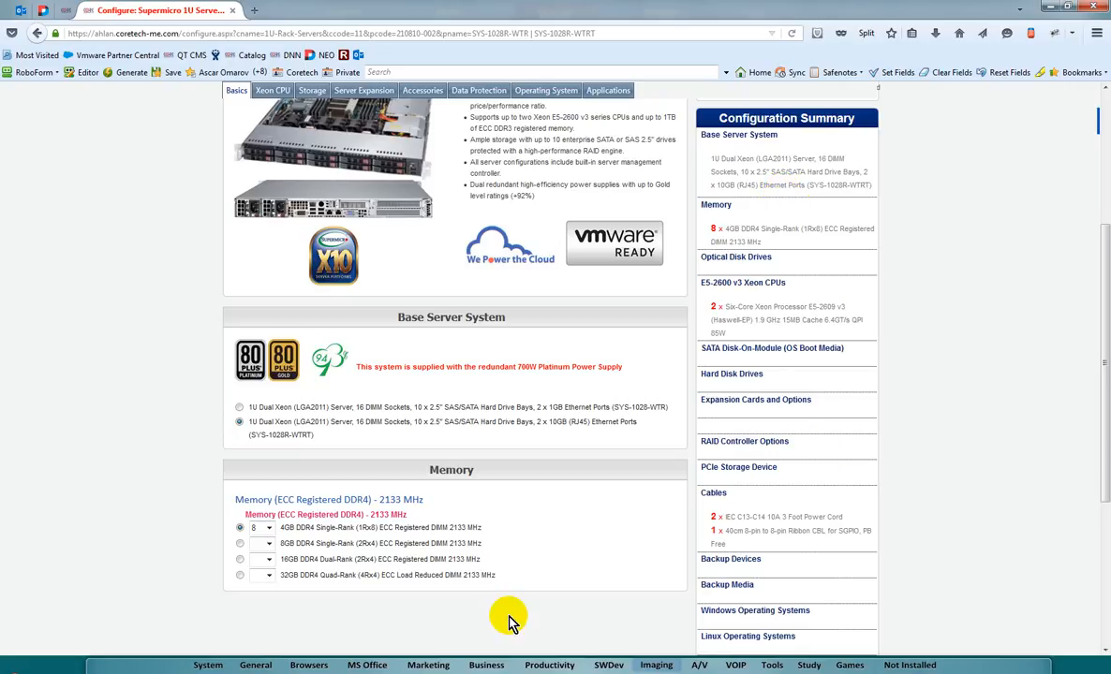
Set the server's memory to 16 modules of 16GB DDR4 Dual-Rank (2Rx4) ECC Registered DIMM 2133 MHz.
scroll(471, 607, "down", 1)
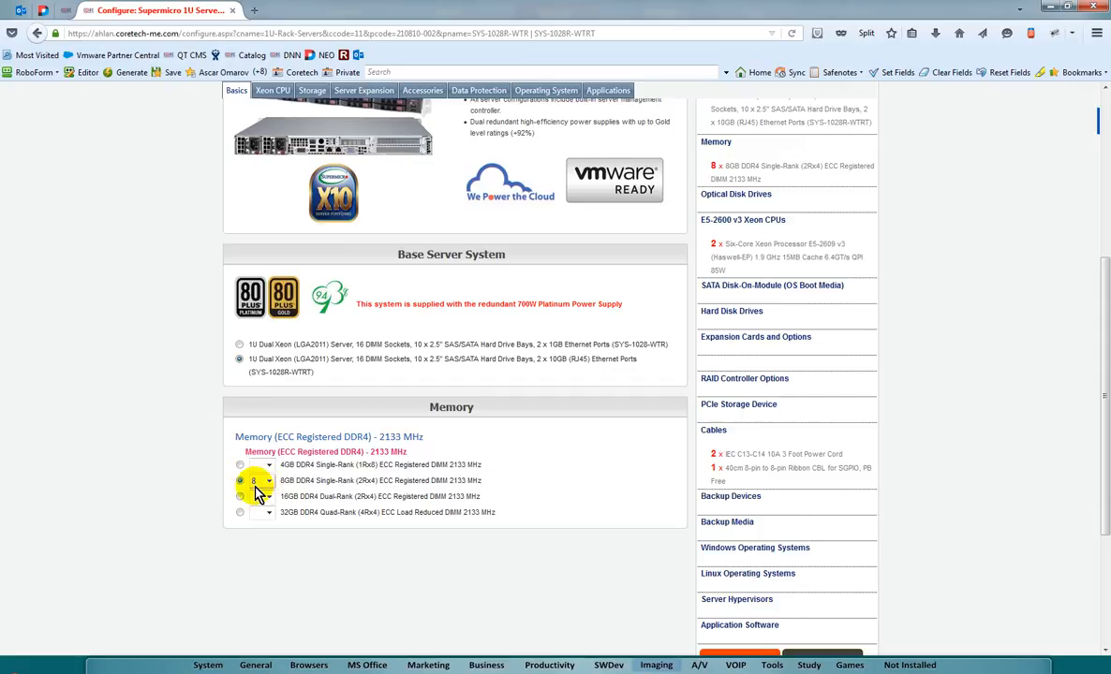
left_click(240, 497)
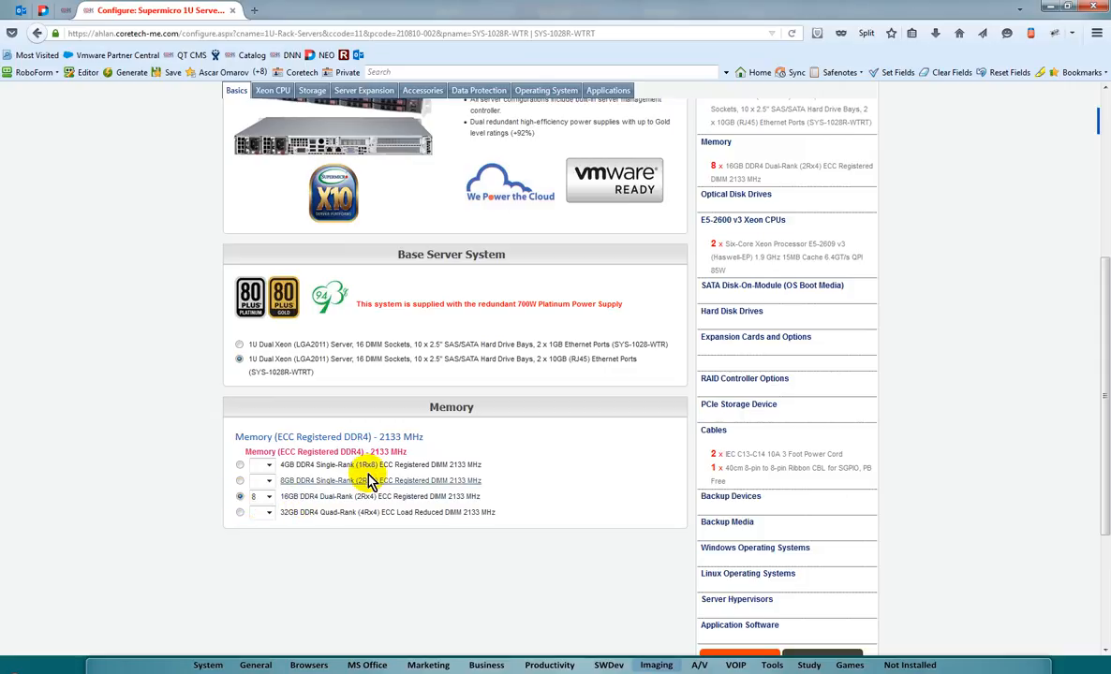
left_click(266, 501)
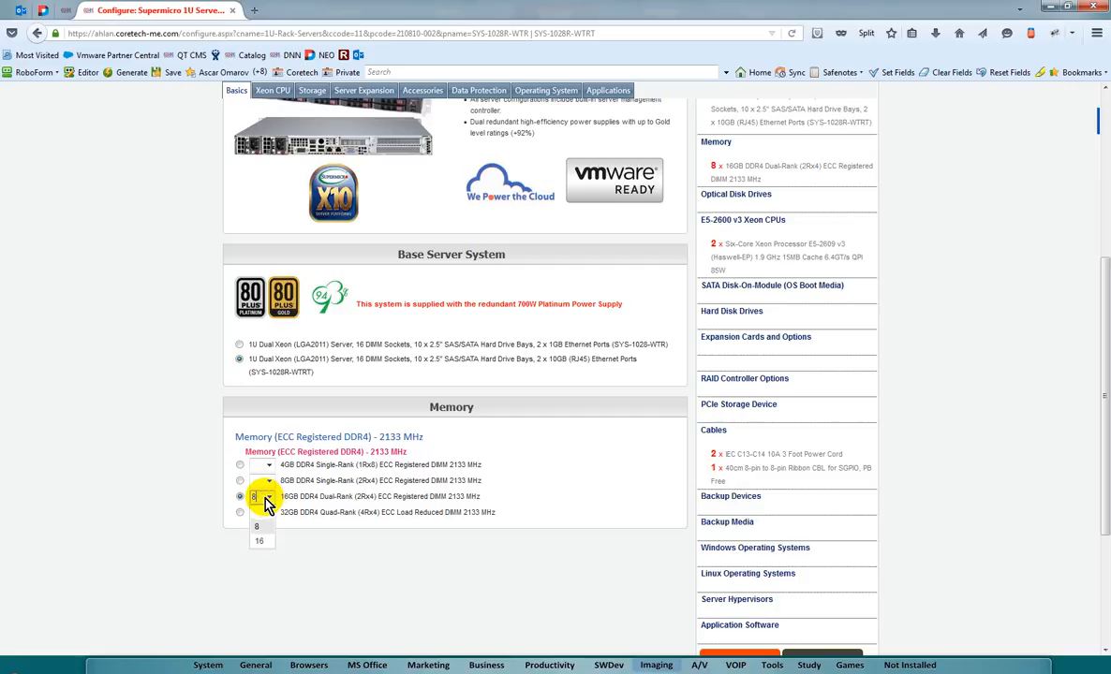
left_click(259, 542)
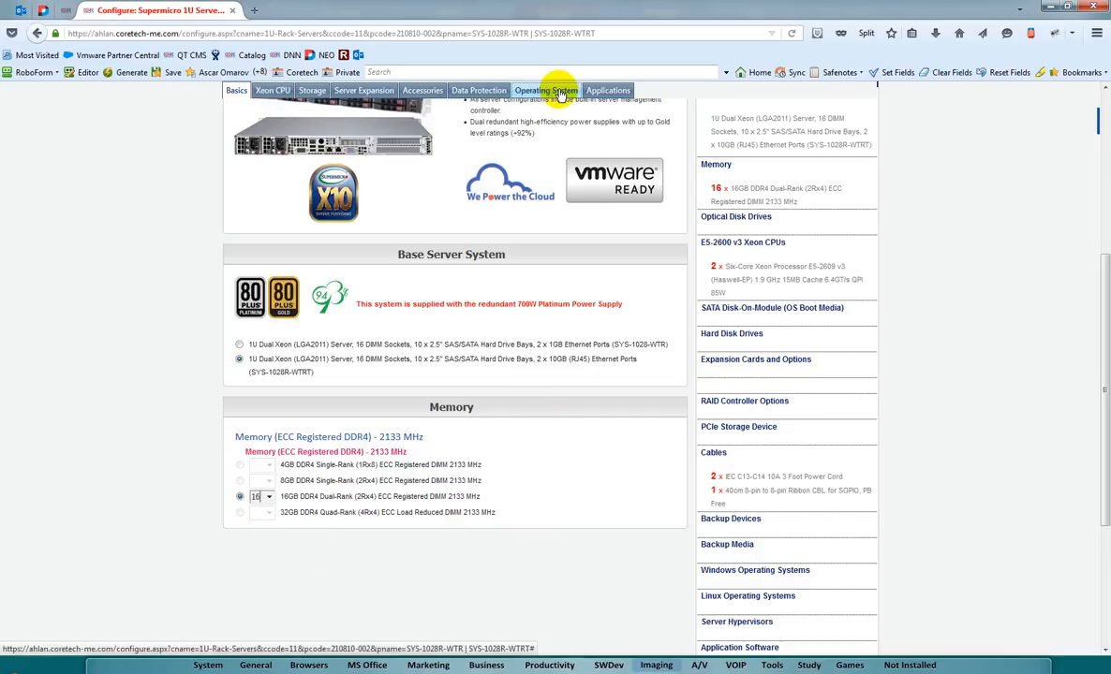
Choose the Eight-Core Xeon E5-2640 v3 2.6 GHz 20MB Cache 90W as the server's processor.
scroll(576, 126, "up", 3)
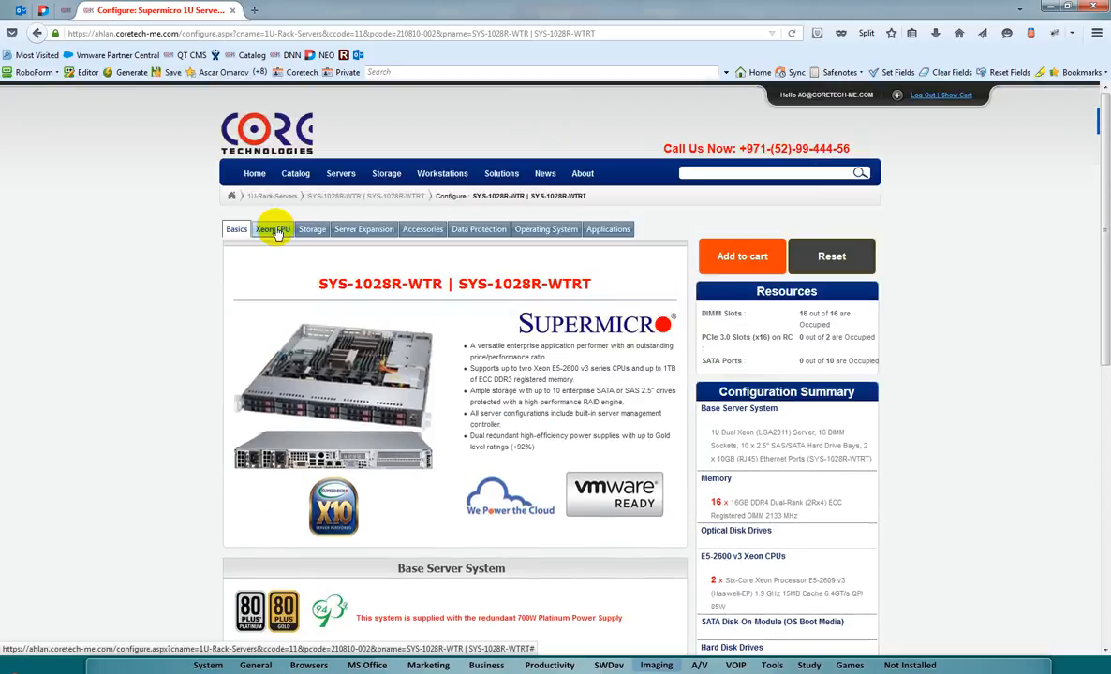
left_click(275, 231)
scroll(203, 330, "down", 3)
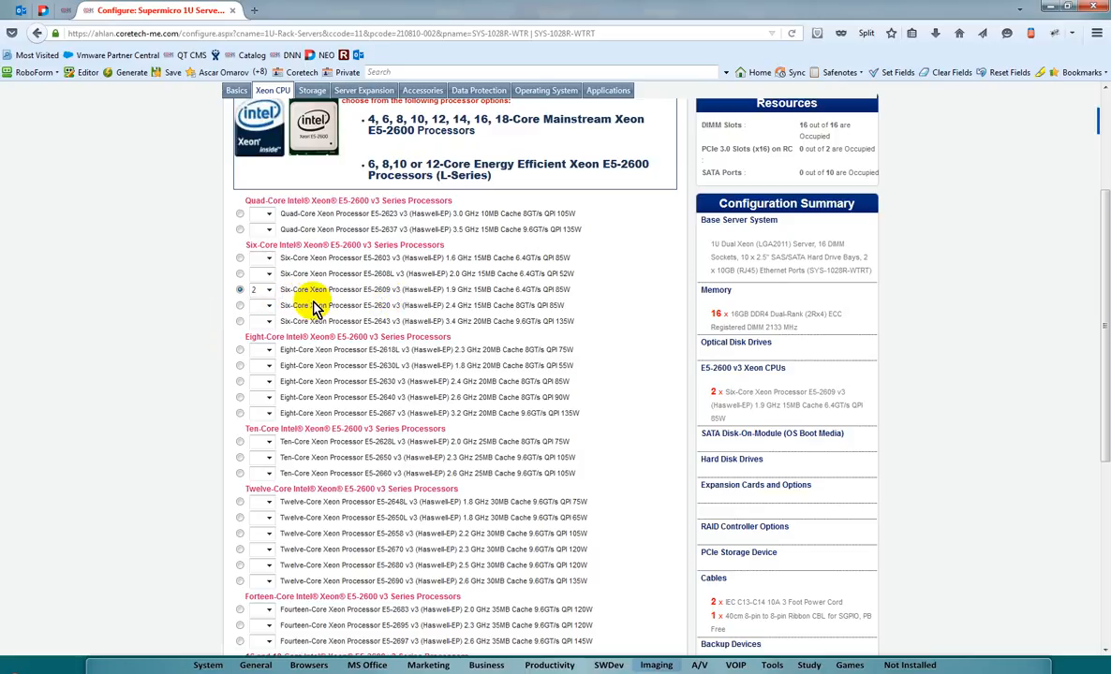
scroll(150, 414, "down", 1)
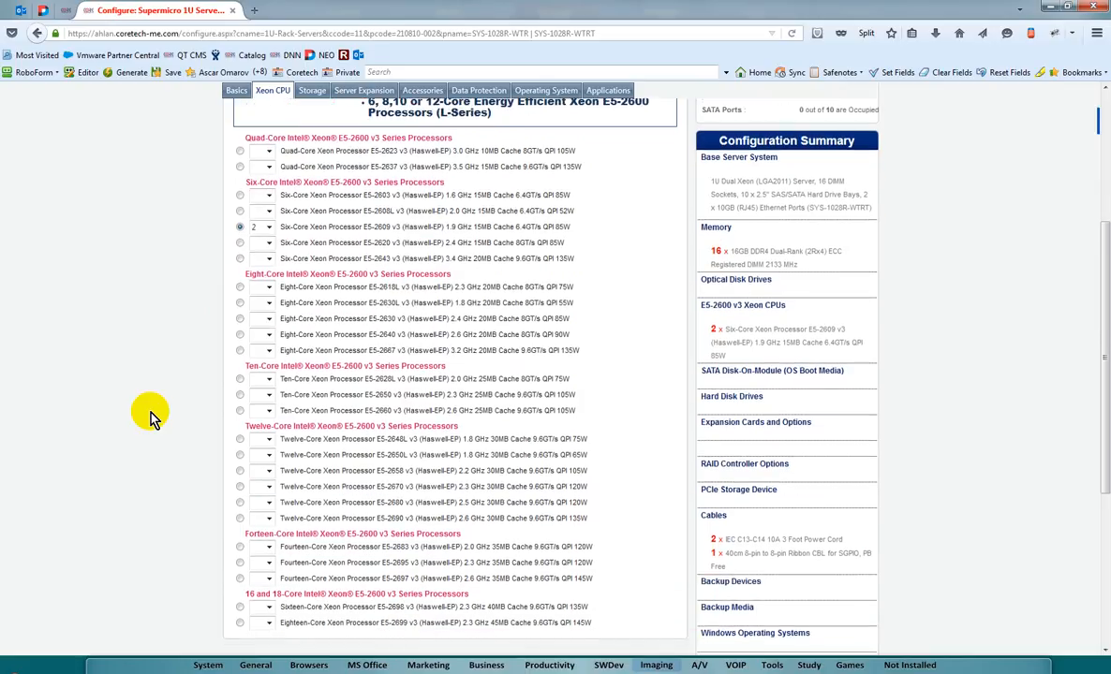
left_click(240, 335)
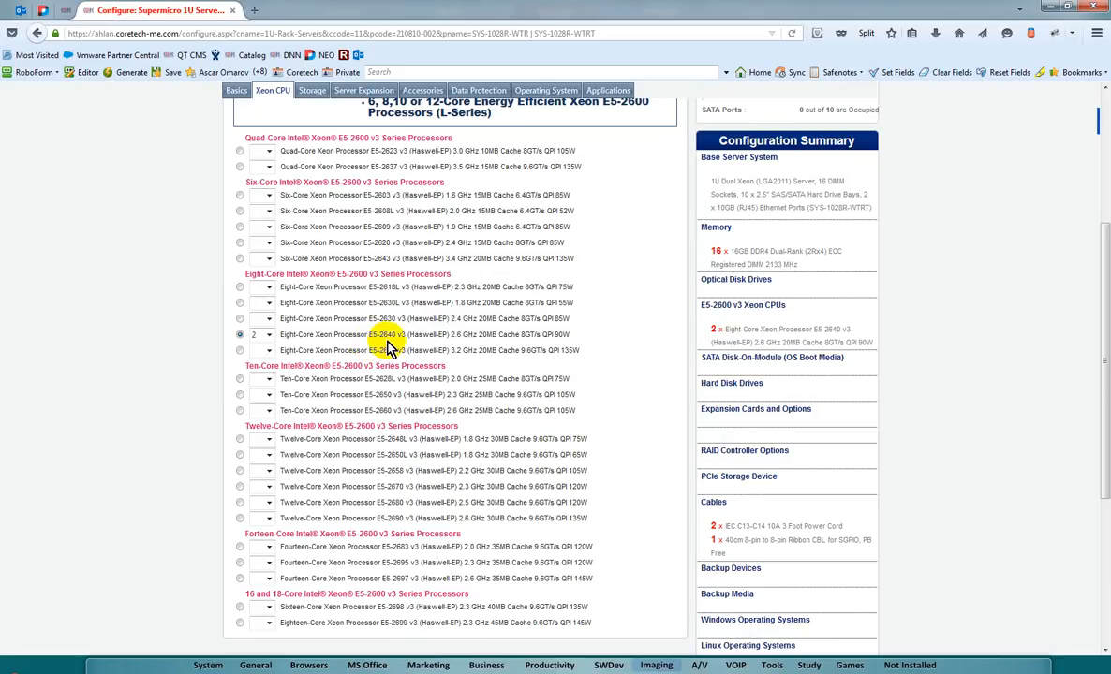
scroll(366, 218, "down", 3)
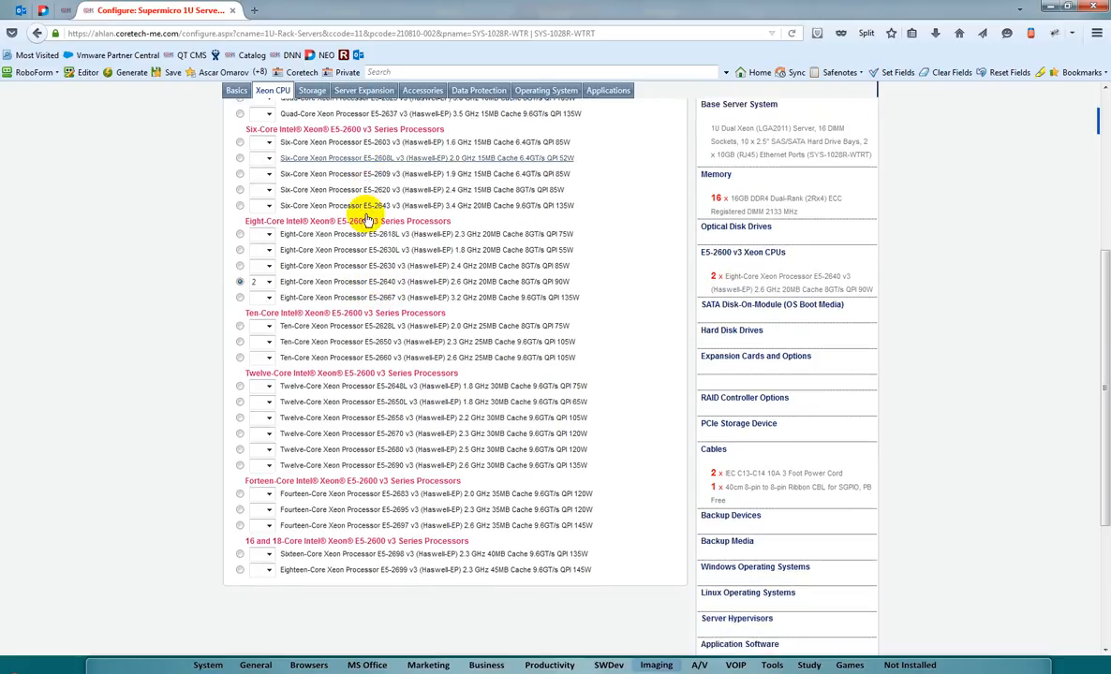
Add four 2.5" 450GB 12Gb/s SAS 15K RPM 128MB hard disk drives to the server's storage, dismissing the message notification.
scroll(365, 218, "up", 5)
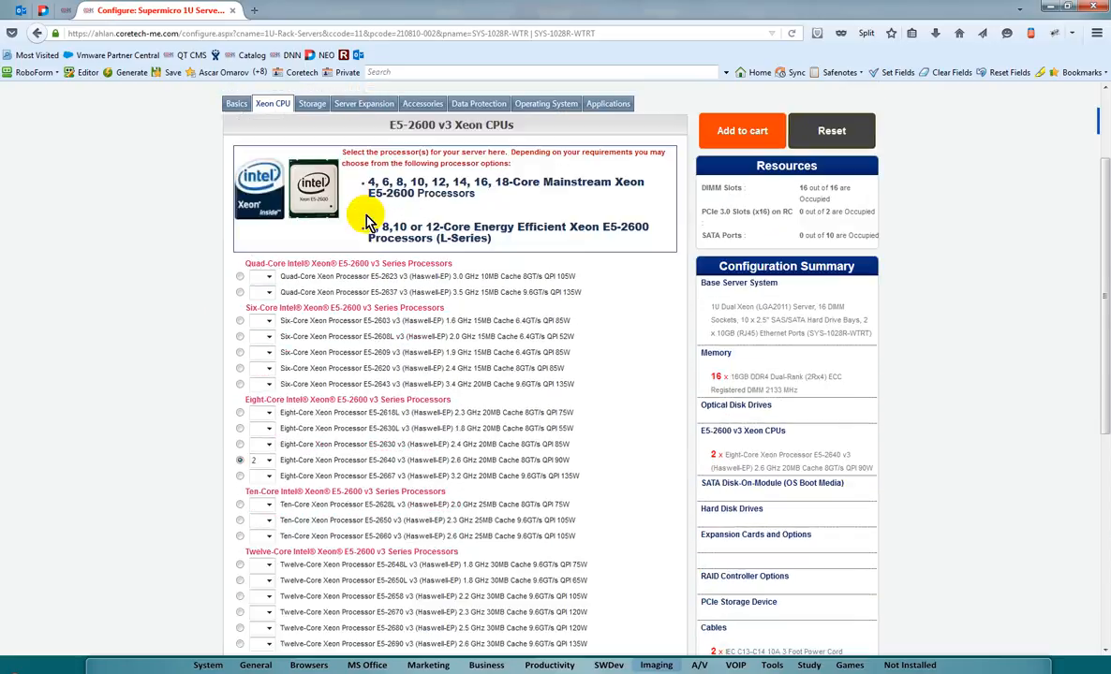
left_click(314, 105)
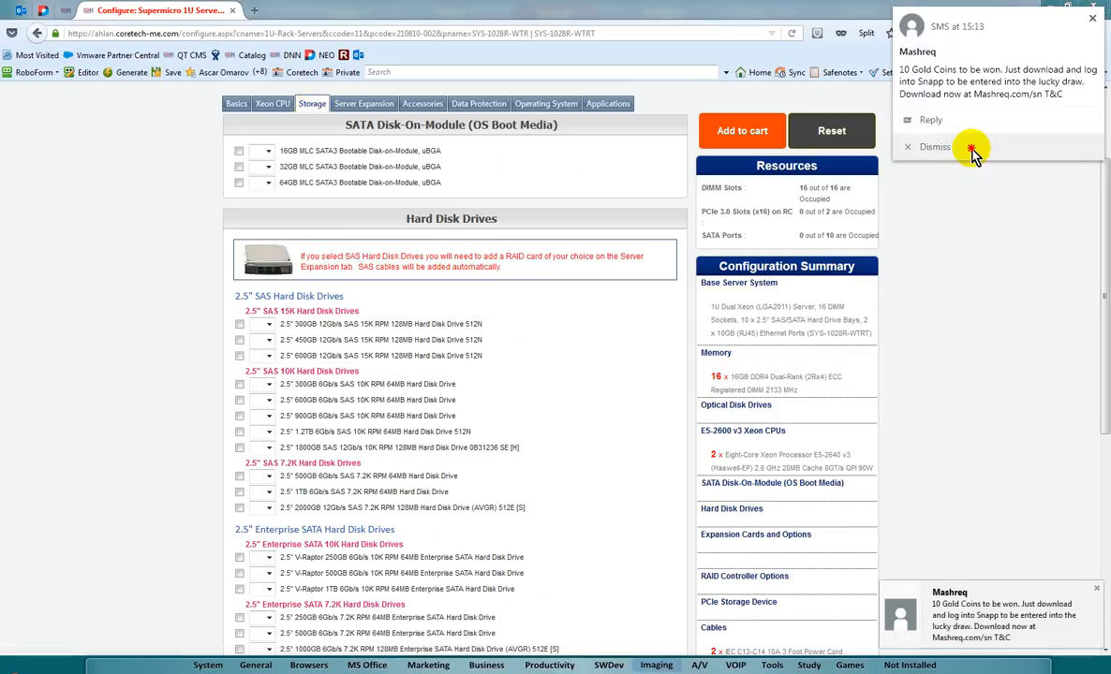
left_click(972, 149)
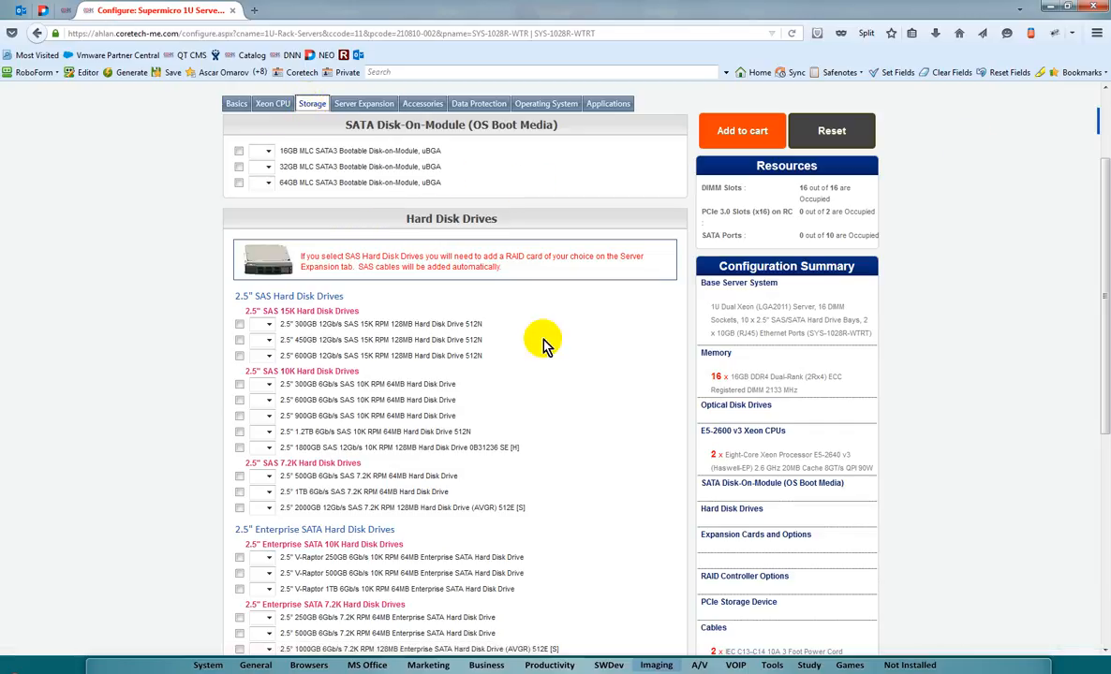
scroll(546, 345, "down", 2)
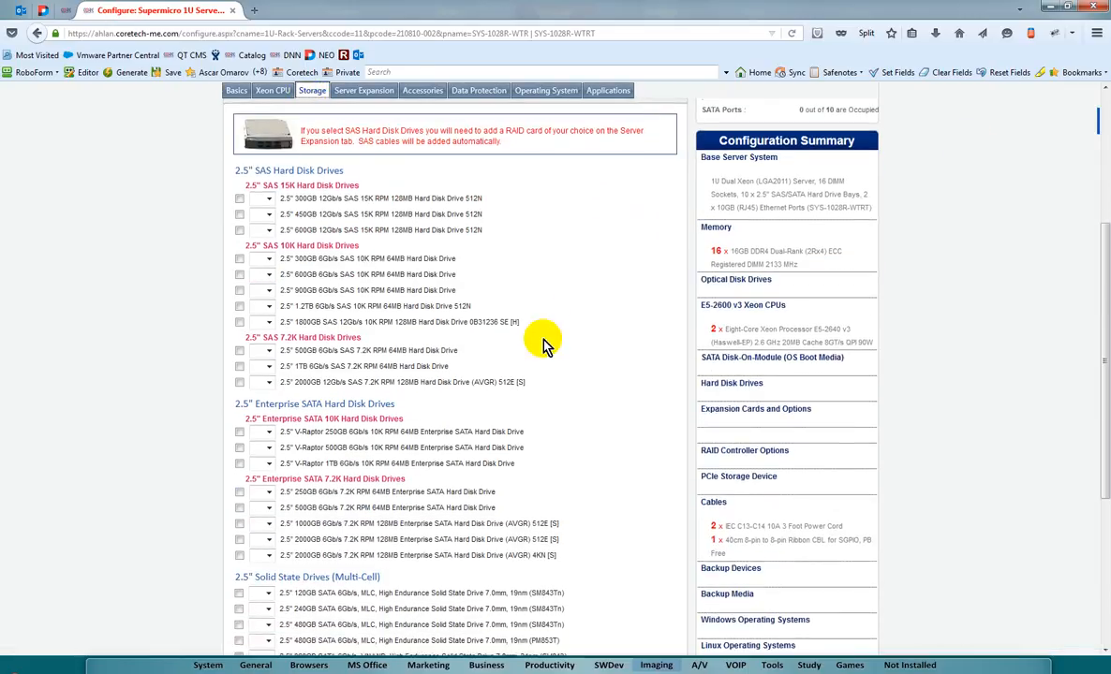
scroll(546, 345, "up", 1)
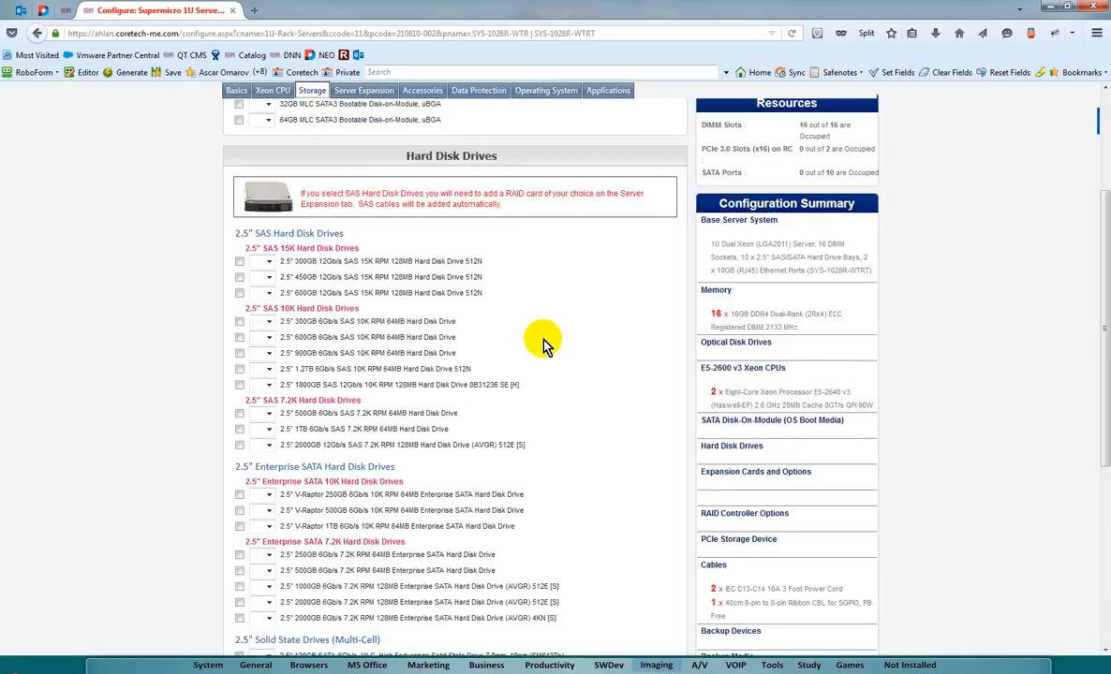
scroll(546, 345, "up", 1)
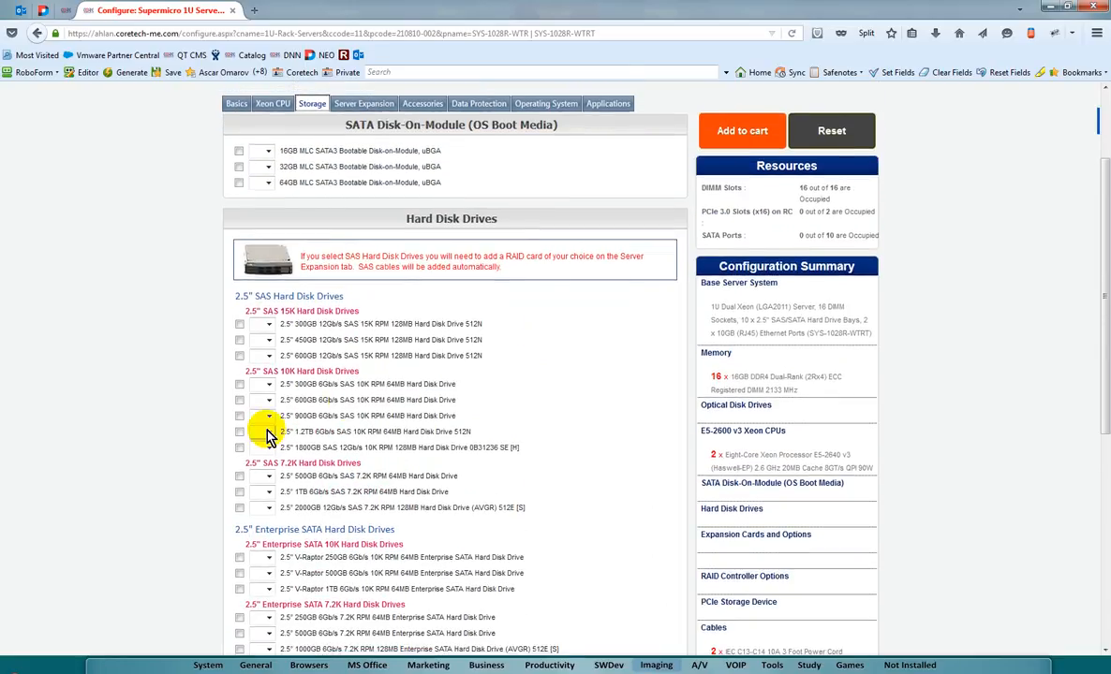
left_click(262, 345)
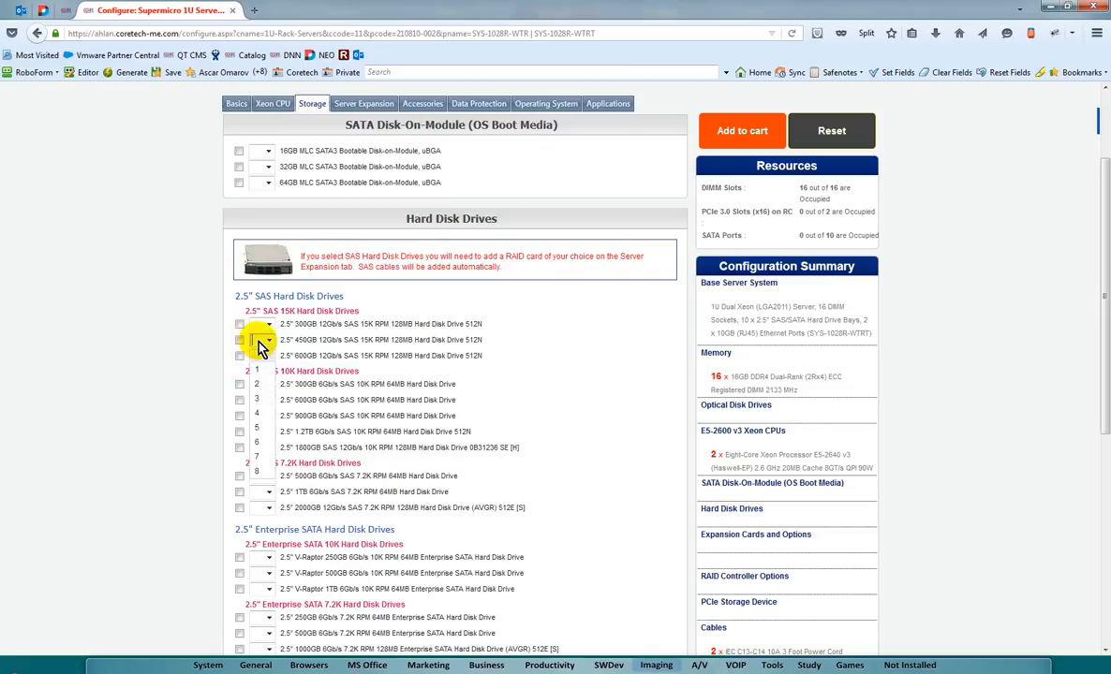
left_click(262, 416)
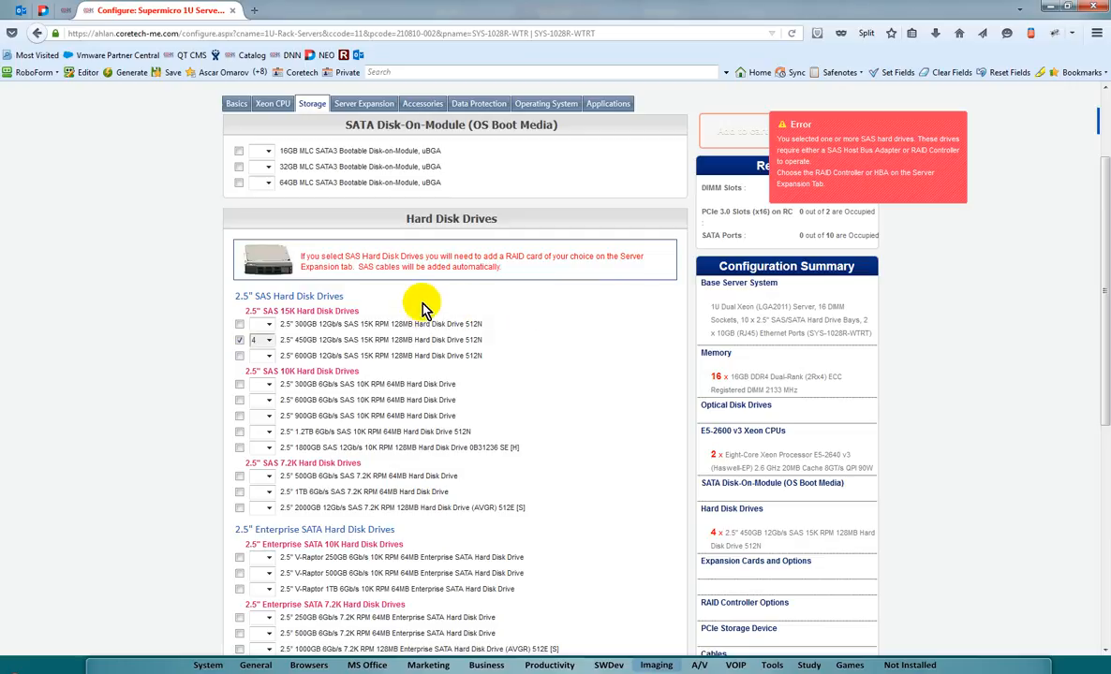
Try the SAS 12 Gb/s ROC3108 and SAS 6 Gb/s ROC2208 RAID controllers in turn to compare their available options, deselecting each again.
left_click(365, 108)
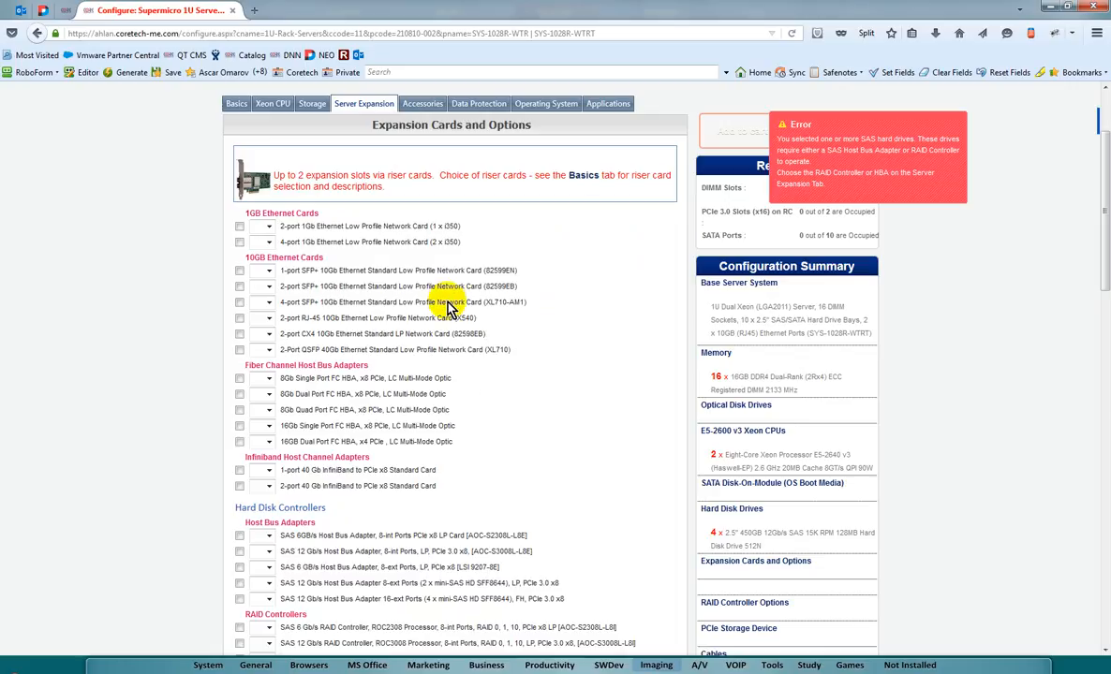
scroll(447, 301, "down", 5)
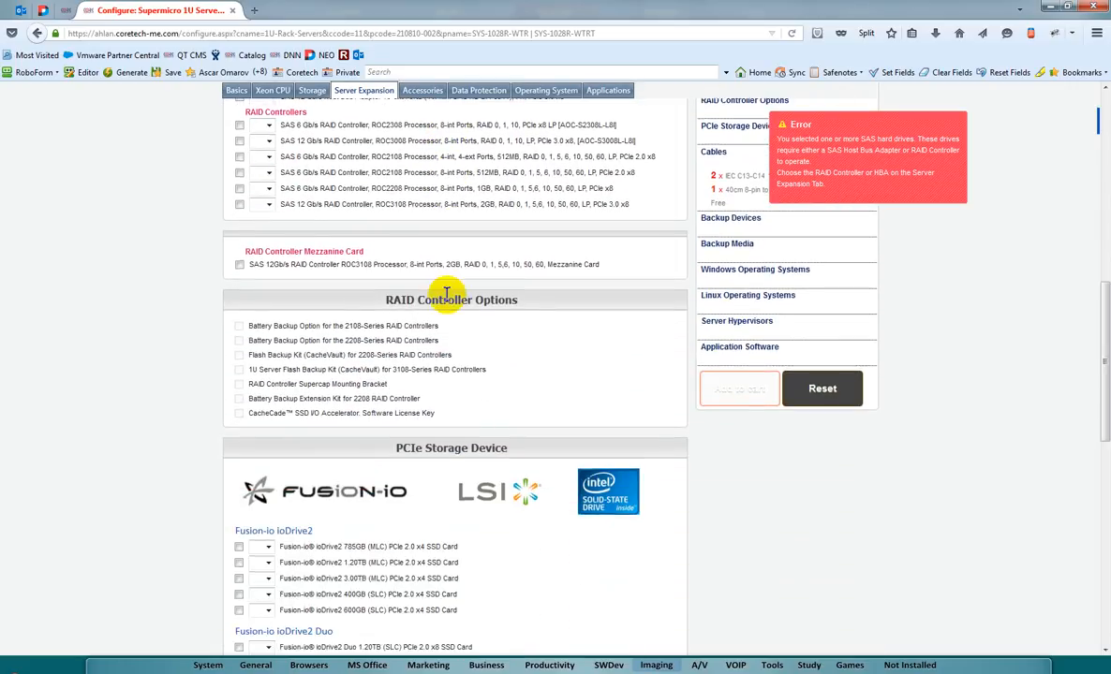
left_click(238, 205)
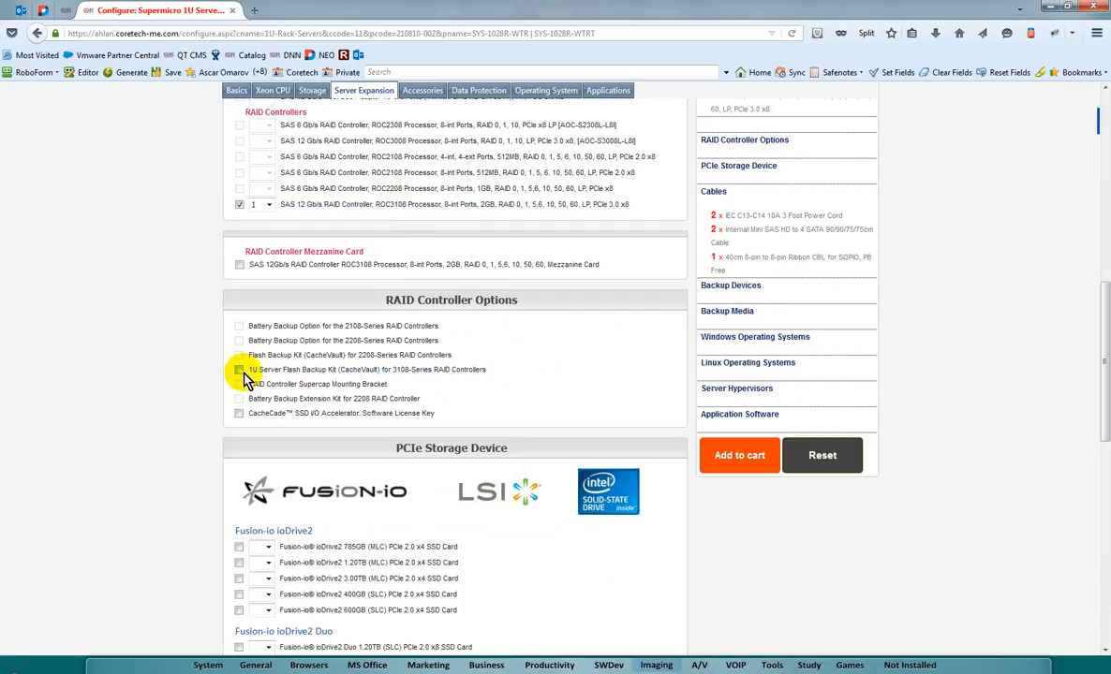
left_click(239, 205)
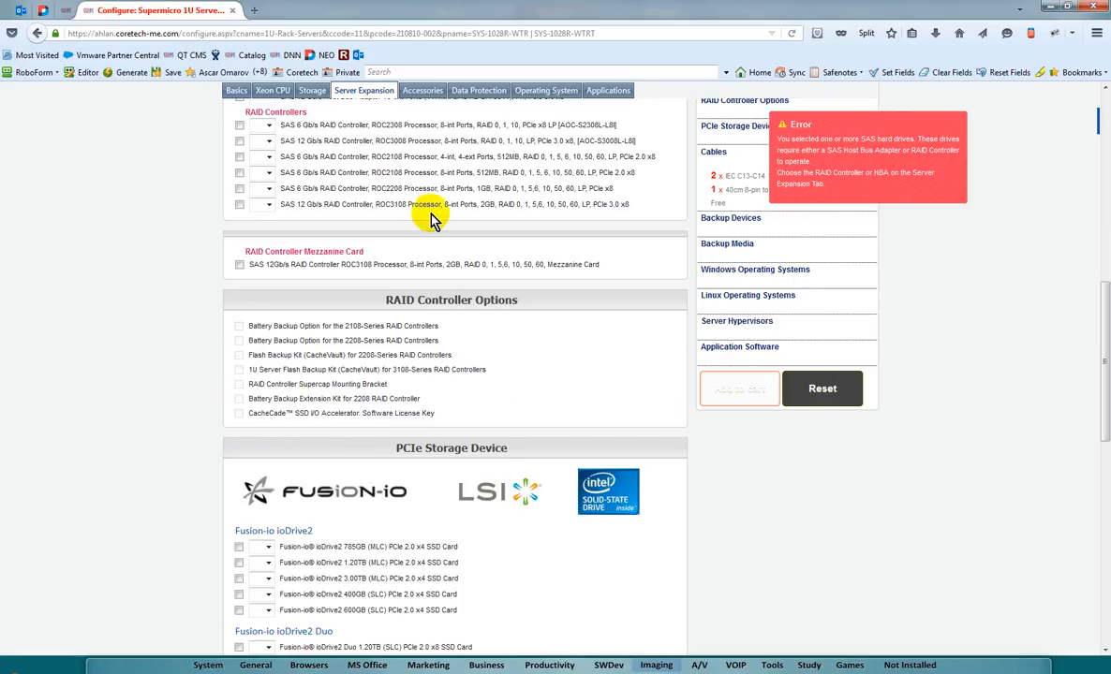
left_click(239, 189)
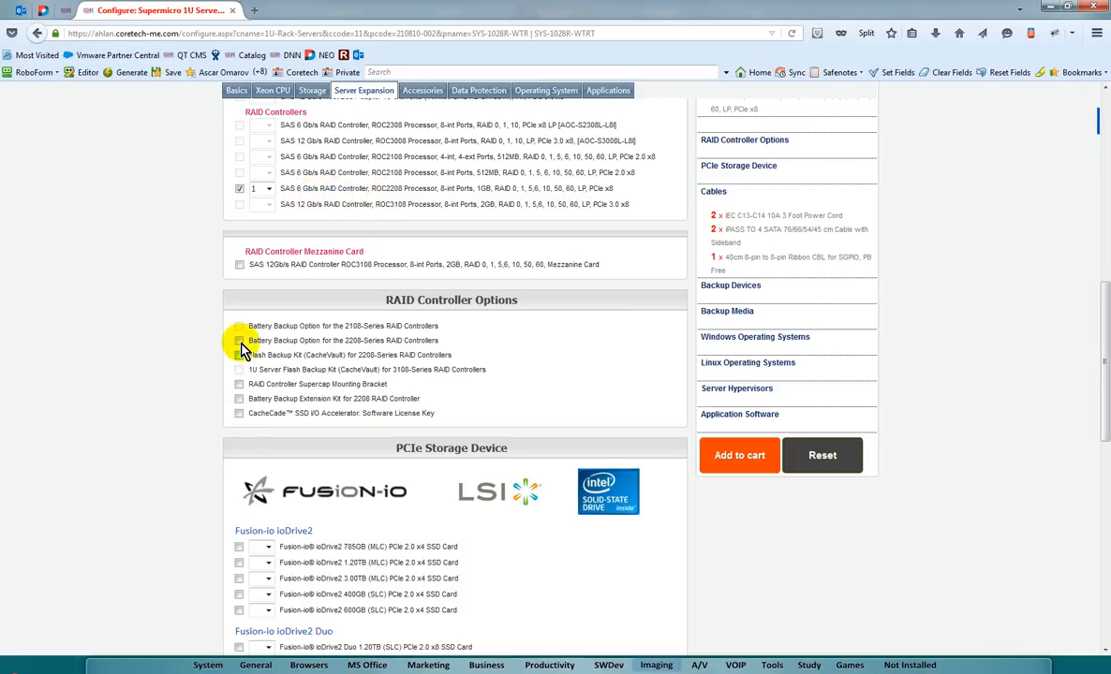
left_click(239, 188)
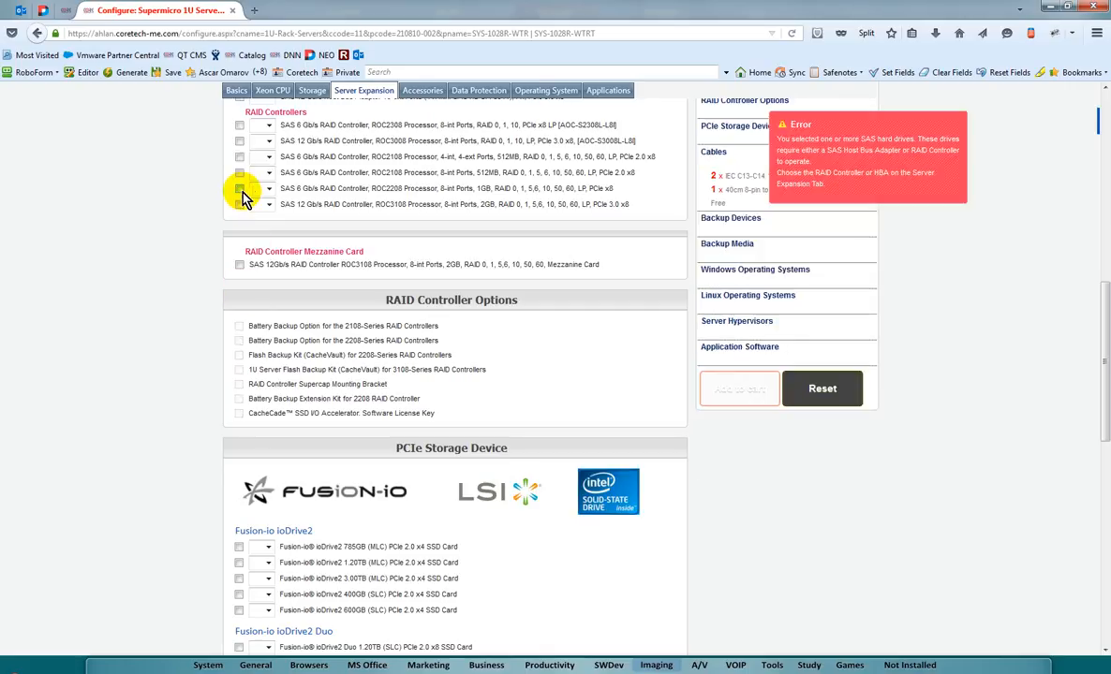
Add the SAS 12 Gb/s ROC3108 2GB RAID controller with the 1U Server Flash Backup Kit (CacheVault) and the CacheCade SSD I/O Accelerator license.
left_click(239, 205)
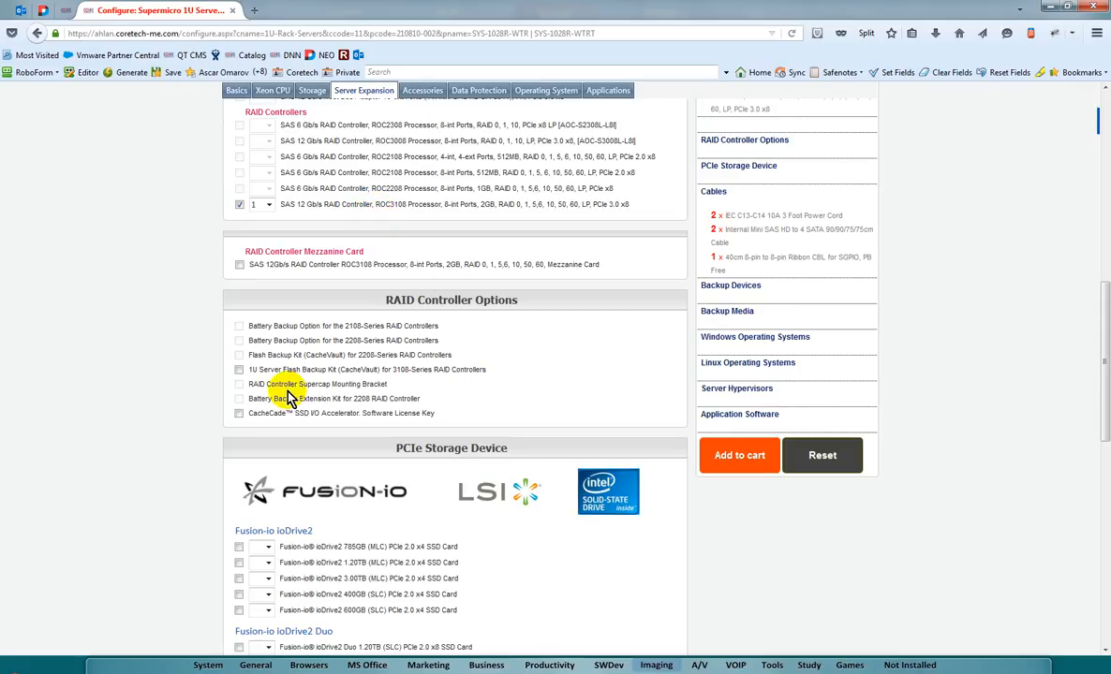
left_click(238, 370)
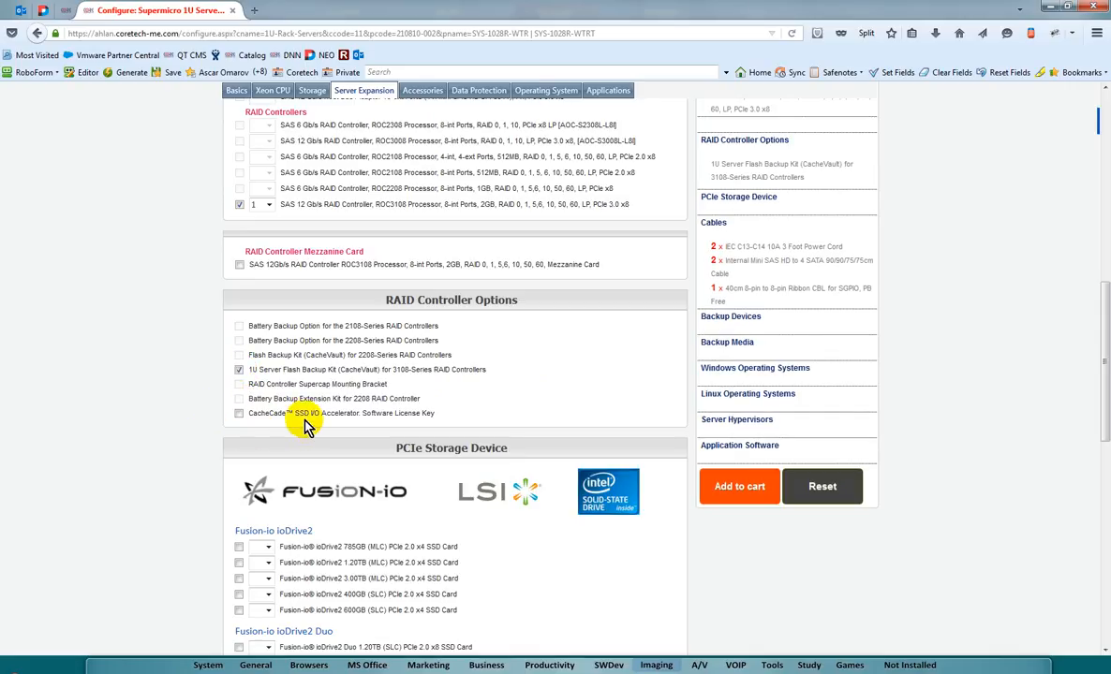
left_click(238, 414)
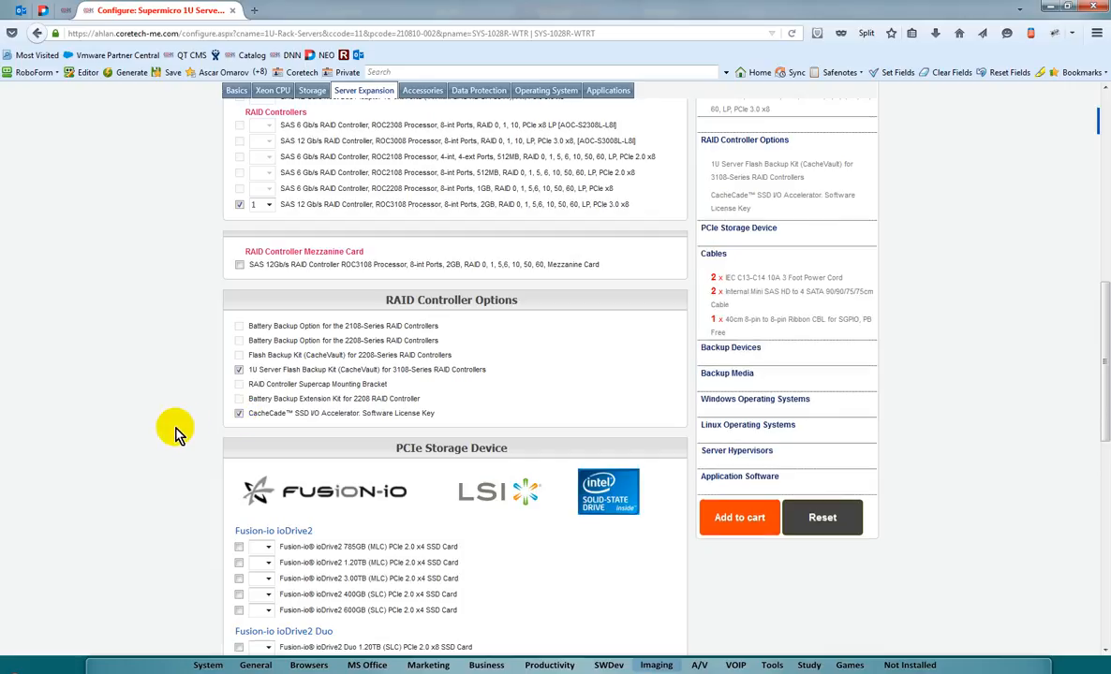
Add one 2-port SFP+ 10Gb Ethernet Standard Low Profile Network Card (82599EB) to the server's expansion cards.
scroll(175, 431, "up", 3)
scroll(175, 430, "up", 3)
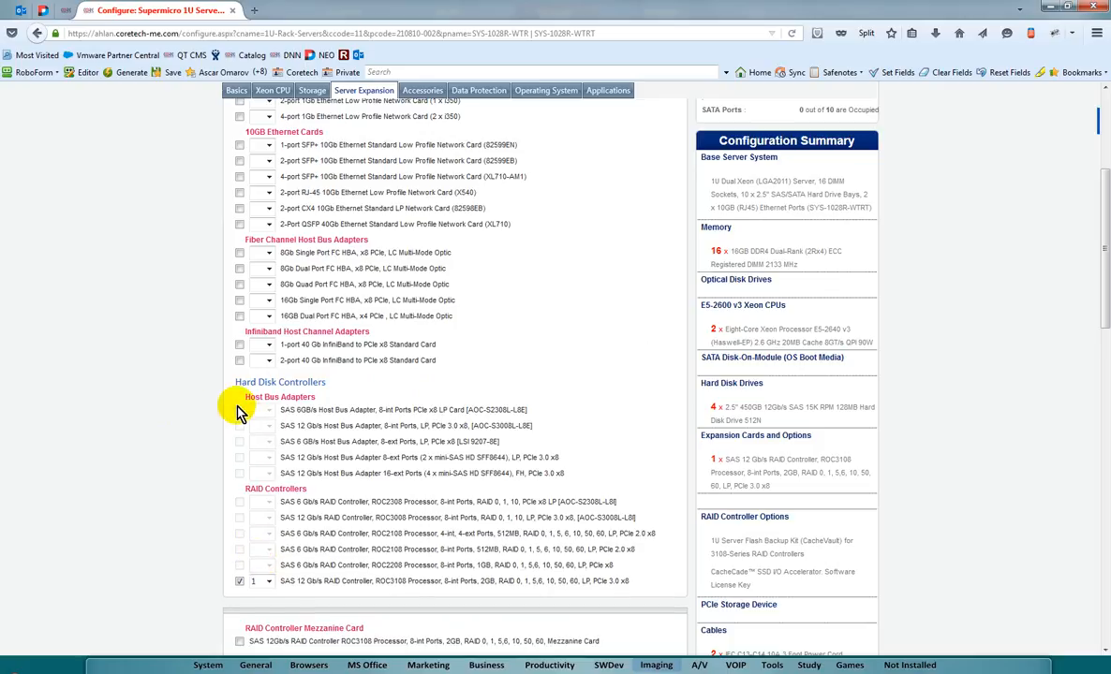
scroll(185, 415, "up", 2)
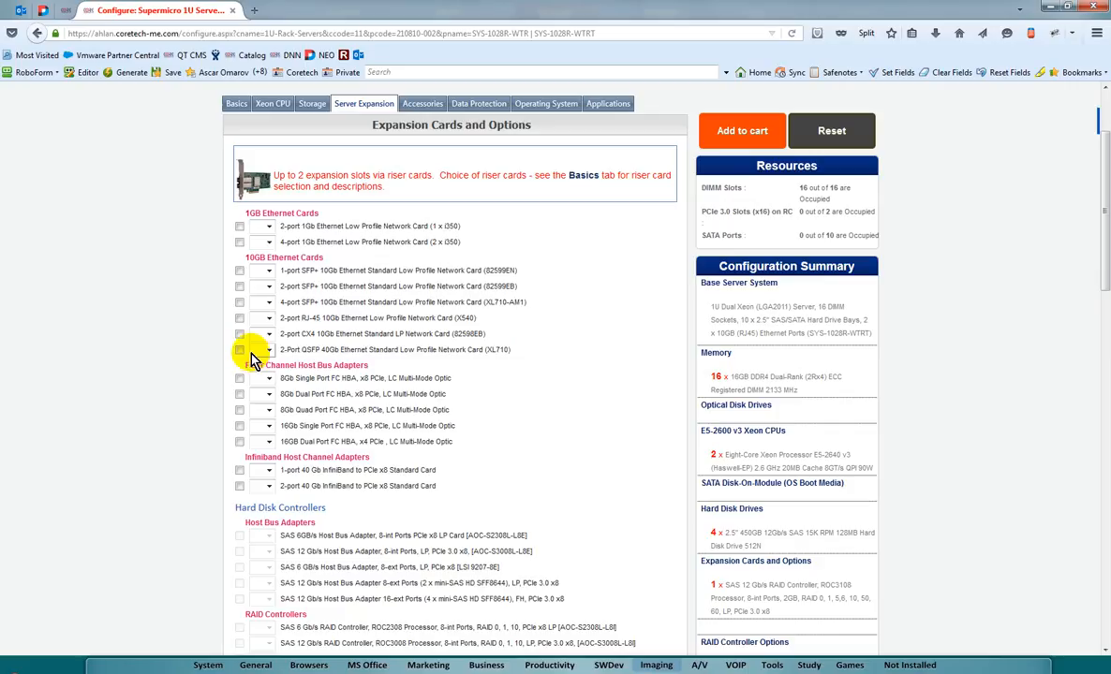
left_click(240, 286)
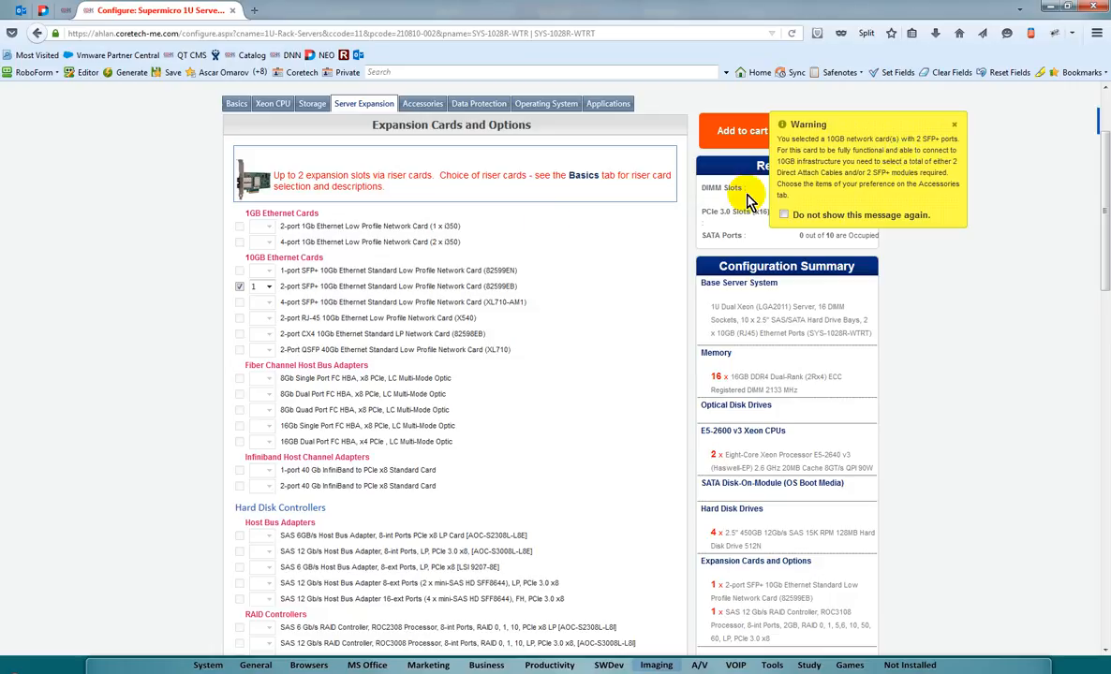
Add two 3M 10GbE SFP+ to SFP+ Passive MM Cables 30AWG to the server's accessories.
left_click(422, 105)
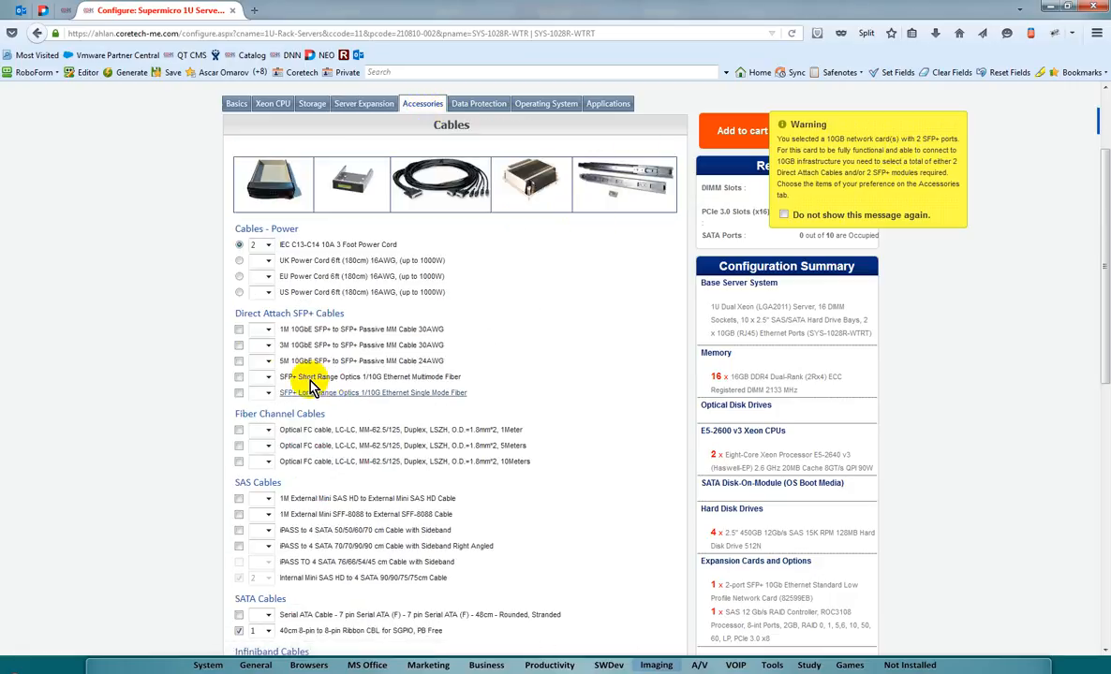
left_click(239, 346)
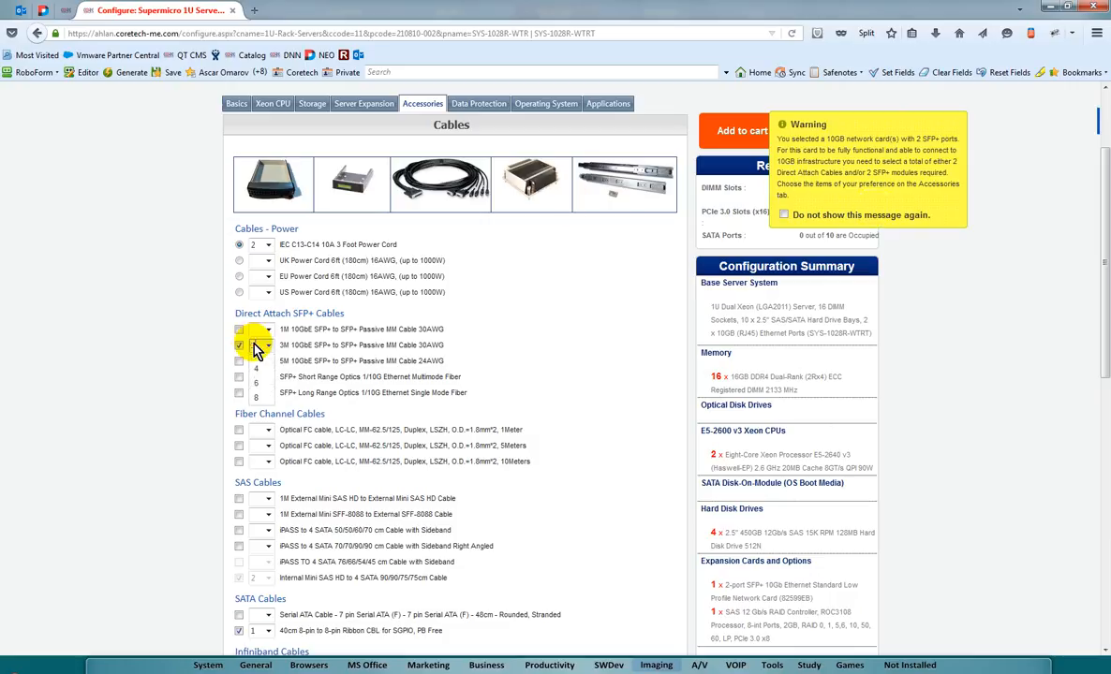
left_click(257, 345)
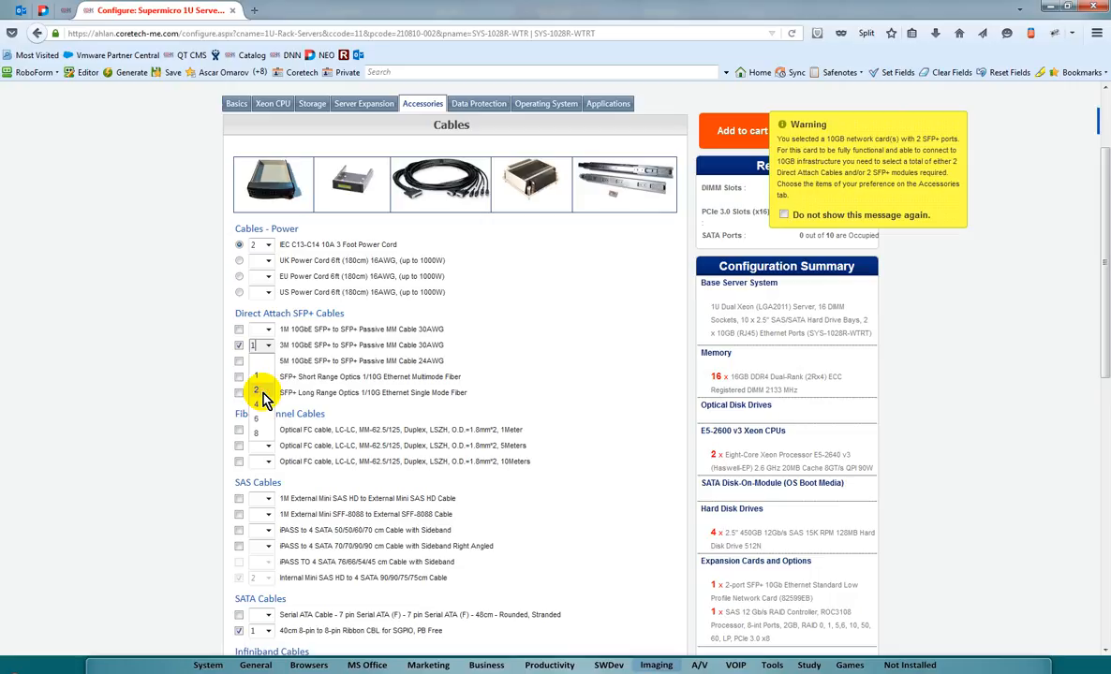
left_click(263, 391)
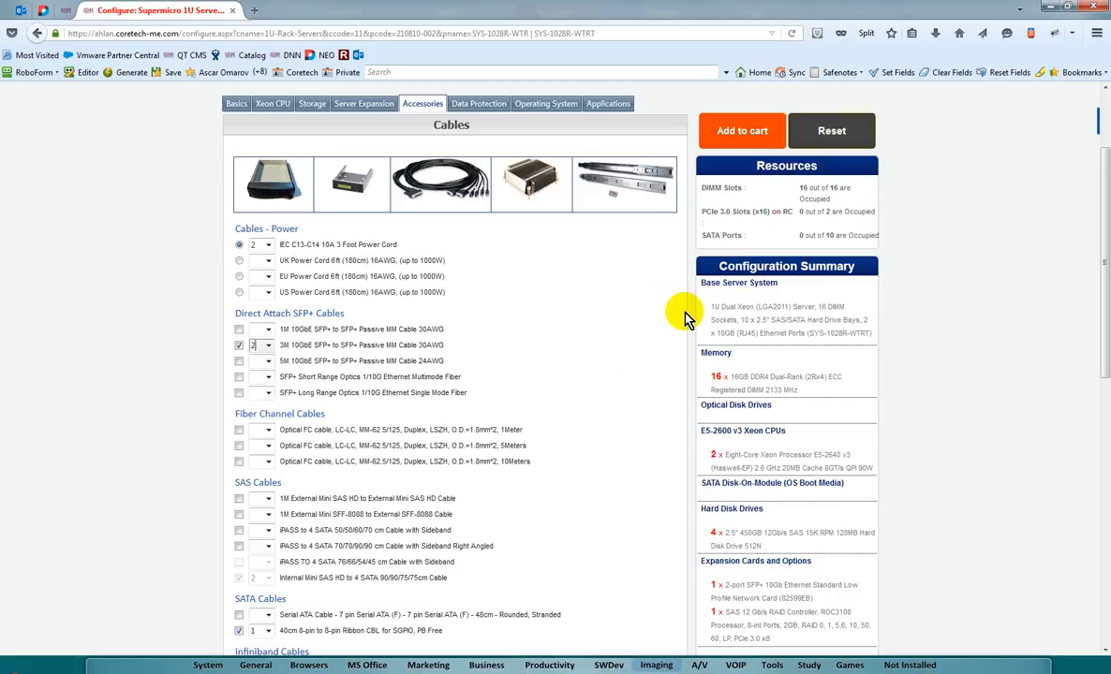
left_click(733, 131)
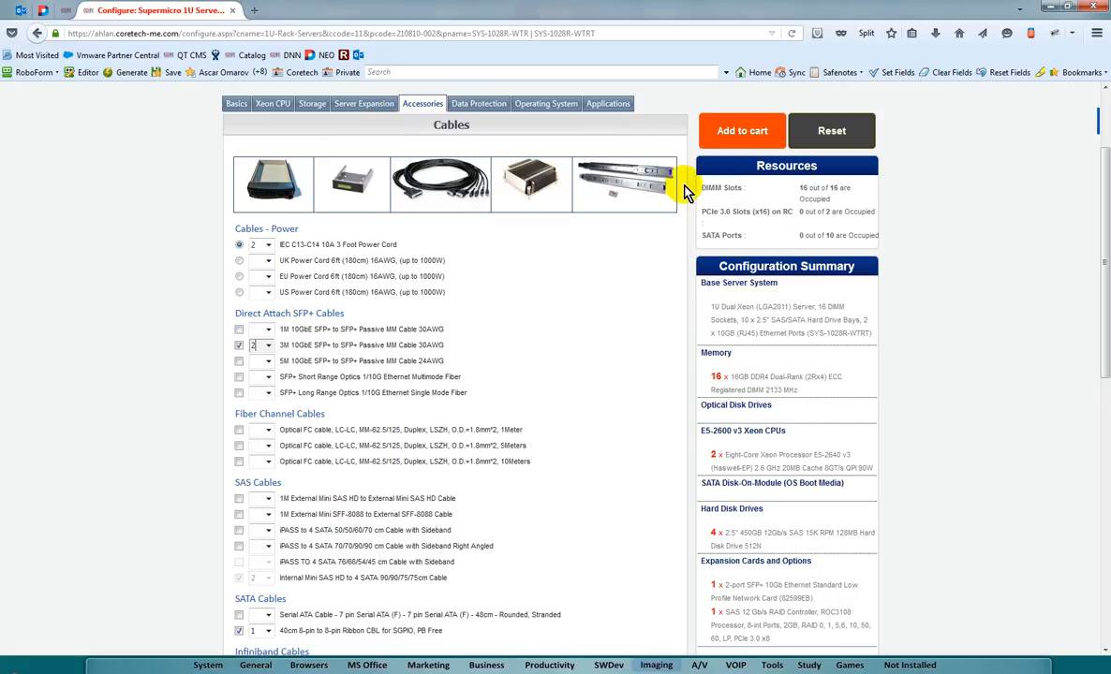
left_click(723, 146)
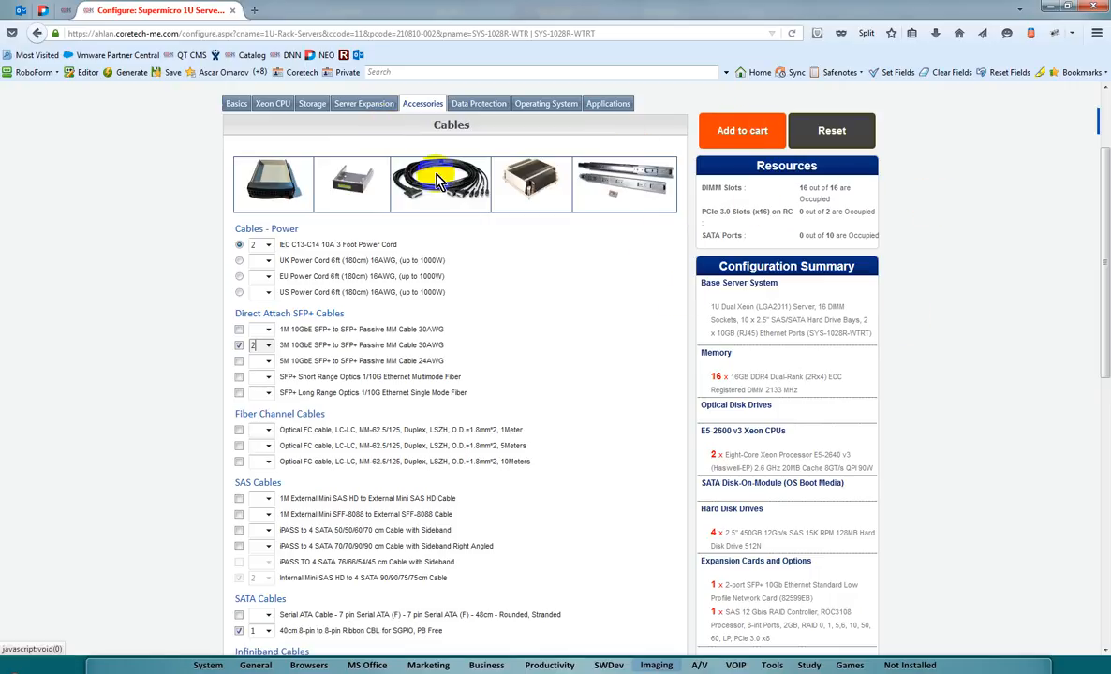
Remove the ROC3108 RAID controller and select it again with only the 1U Server Flash Backup Kit (CacheVault) for 3108-Series as its option.
left_click(361, 104)
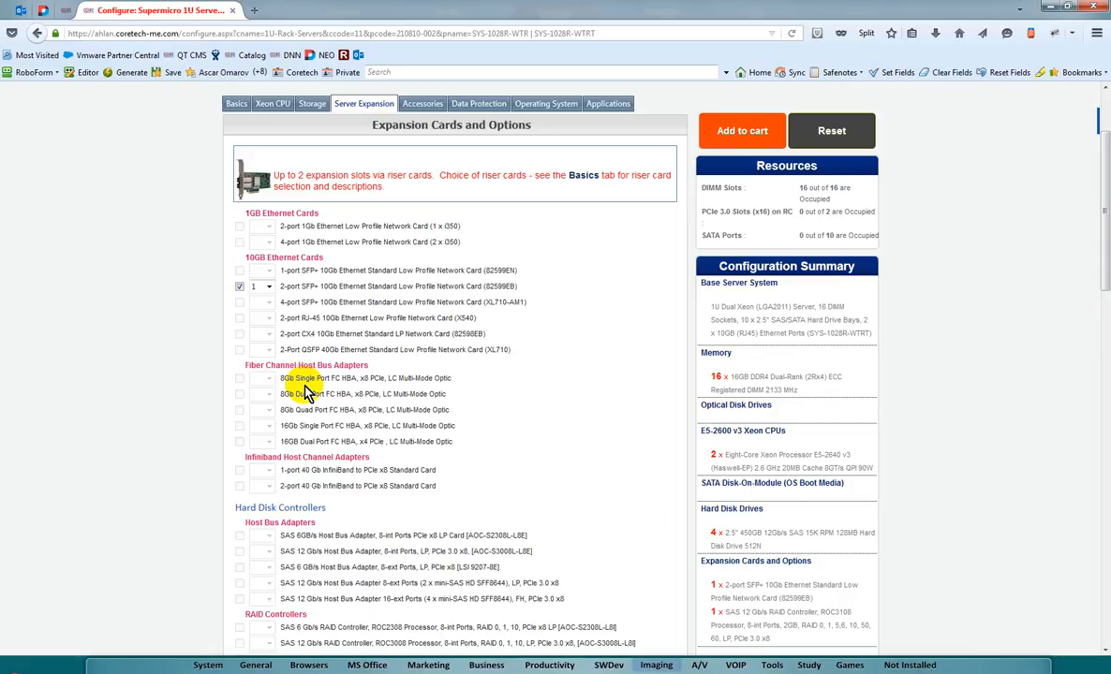
scroll(365, 299, "down", 3)
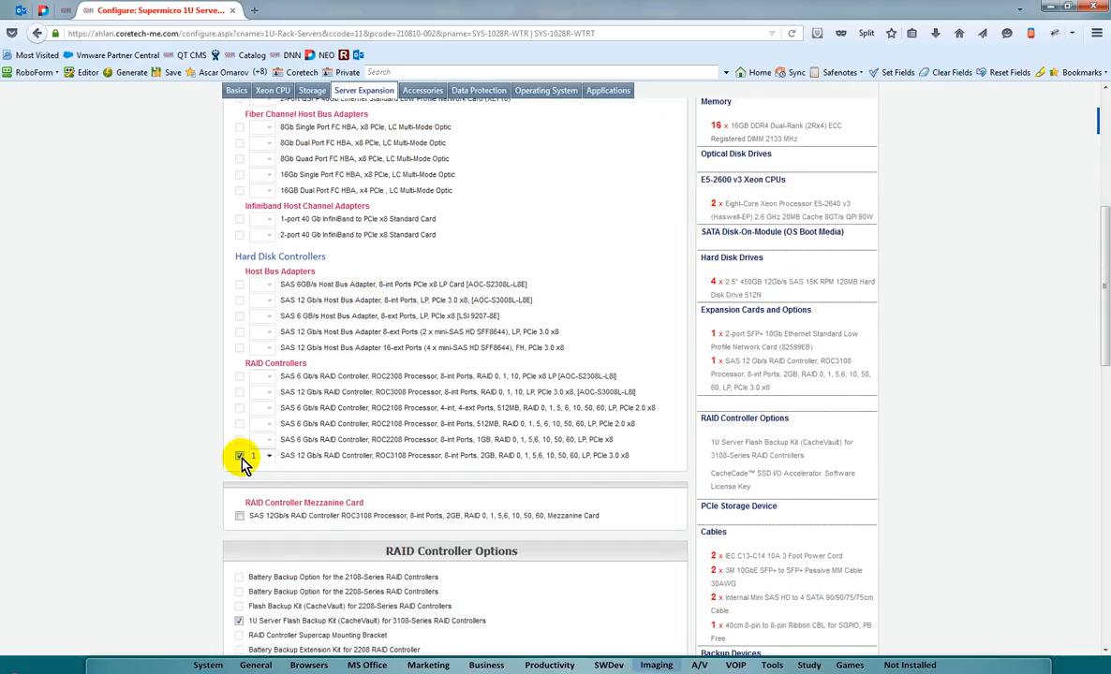
left_click(240, 457)
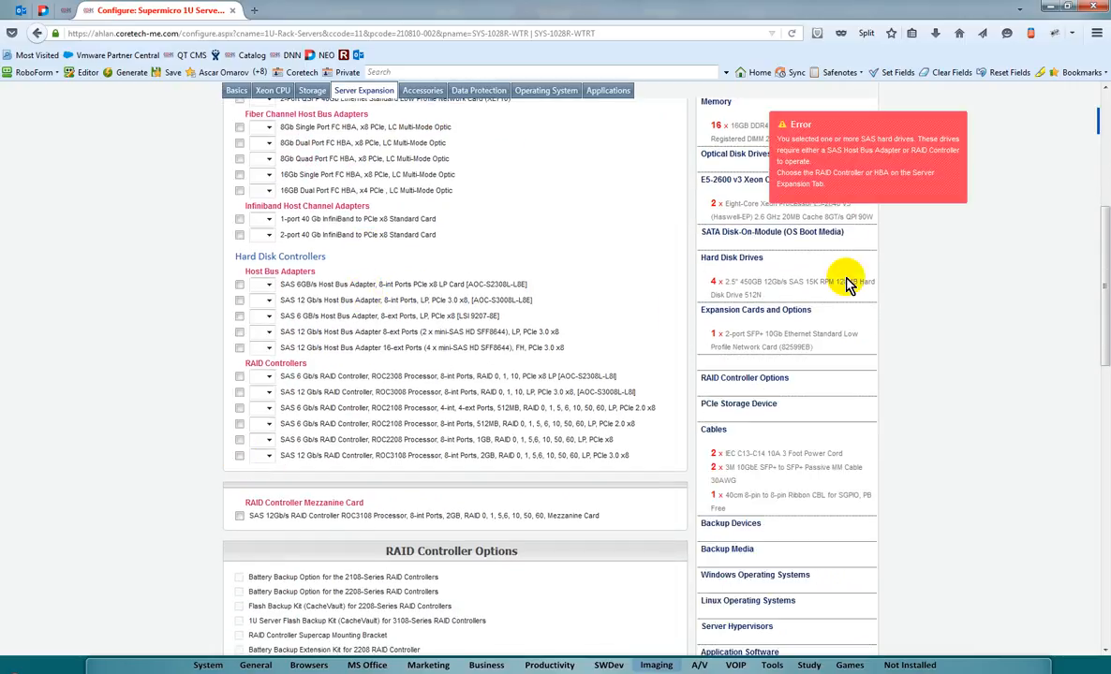
scroll(849, 281, "down", 3)
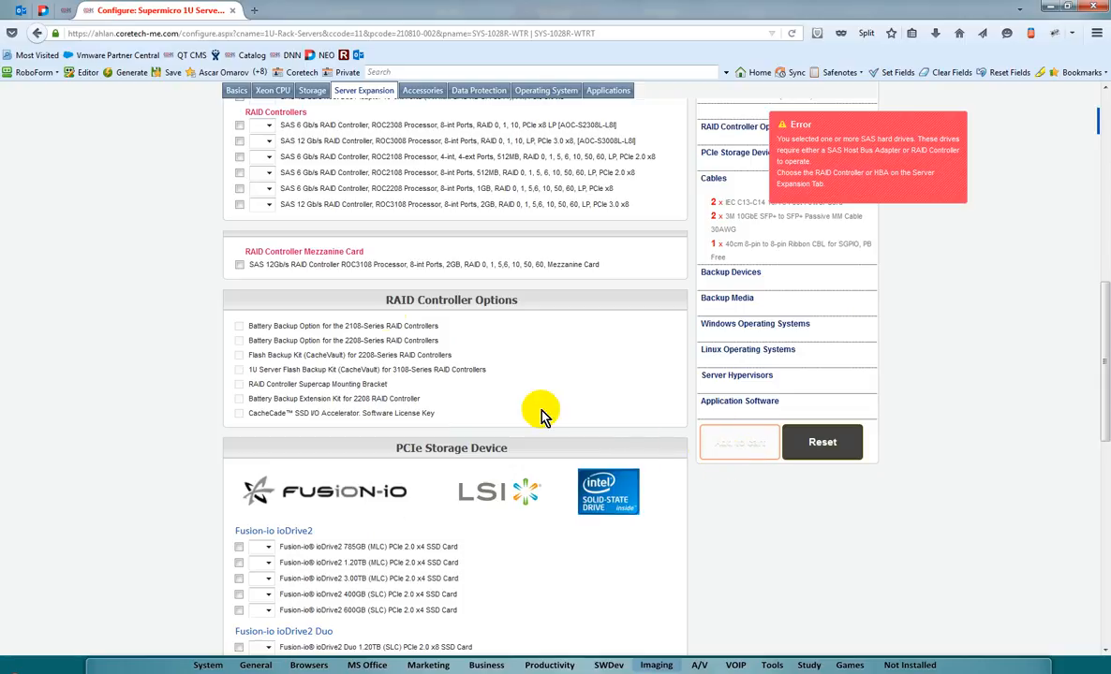
left_click(239, 206)
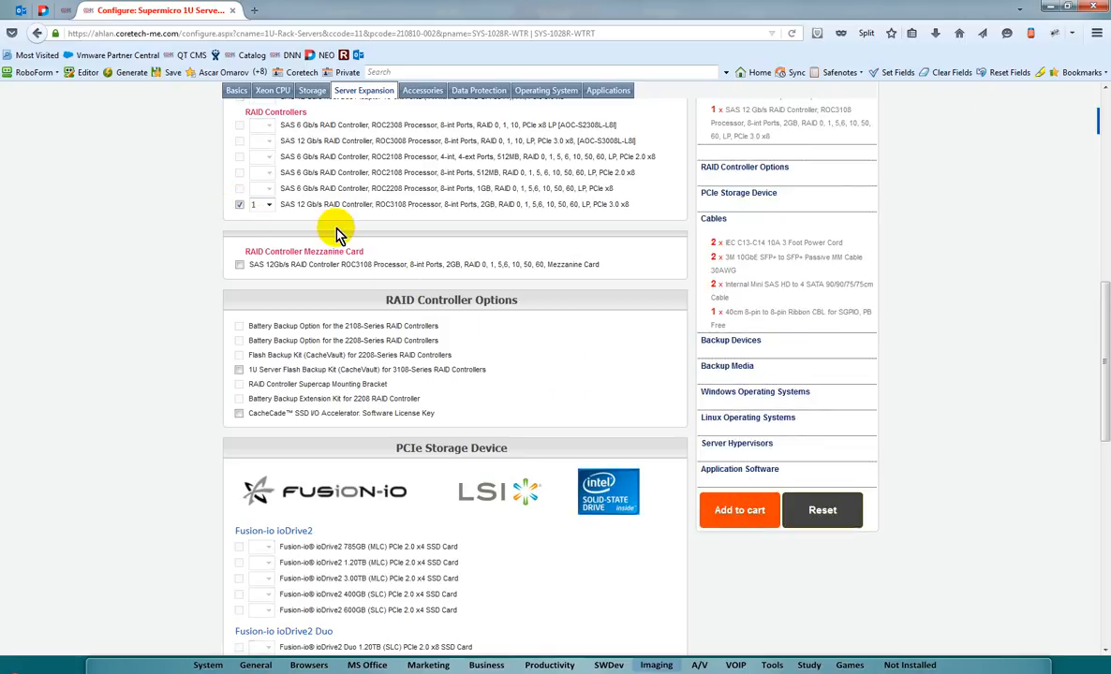
left_click(240, 370)
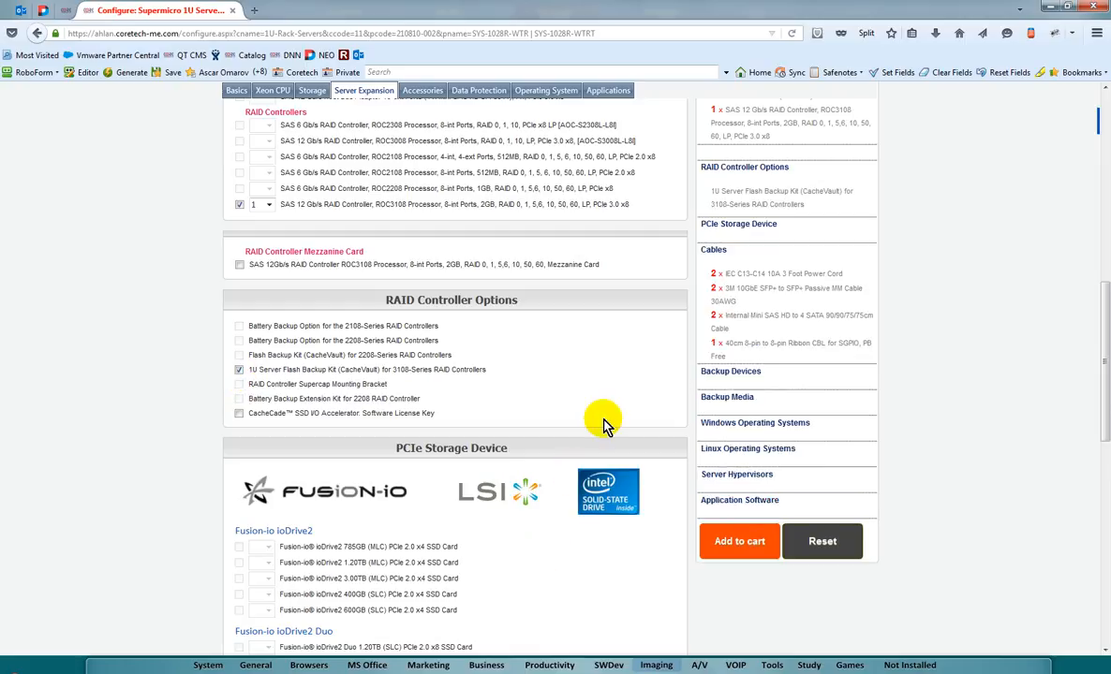
Choose Windows Server 2012 Standard Edition x64 2 CPUs, 2 Virtual Machines as the server's operating system.
scroll(602, 423, "up", 5)
scroll(602, 423, "up", 3)
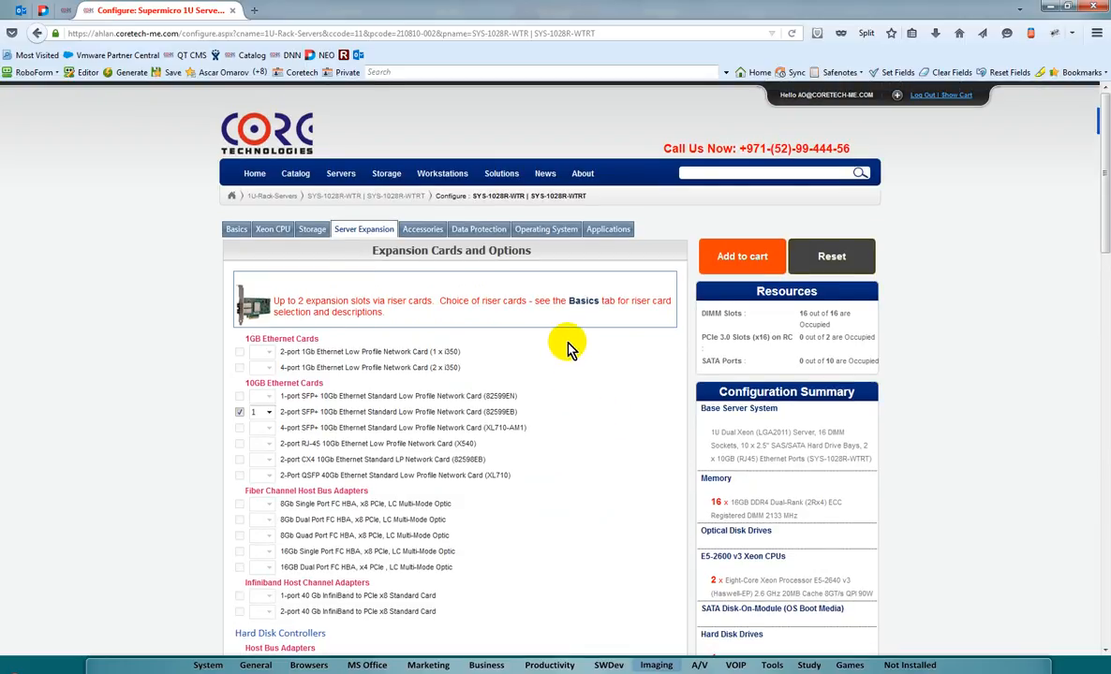
left_click(548, 230)
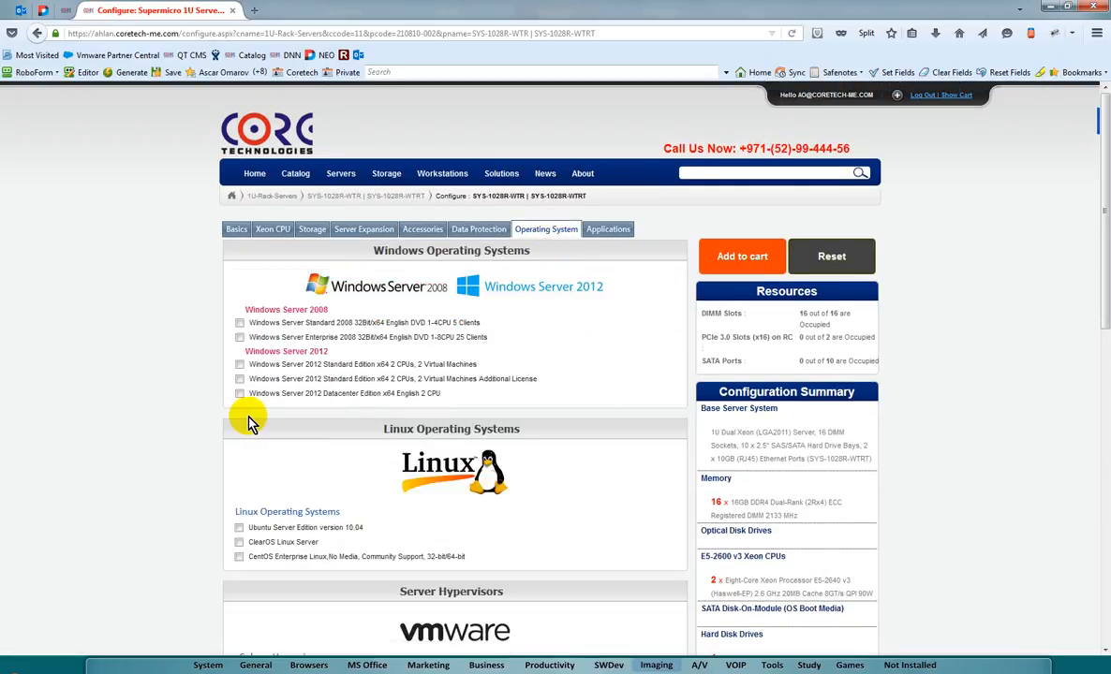
left_click(239, 365)
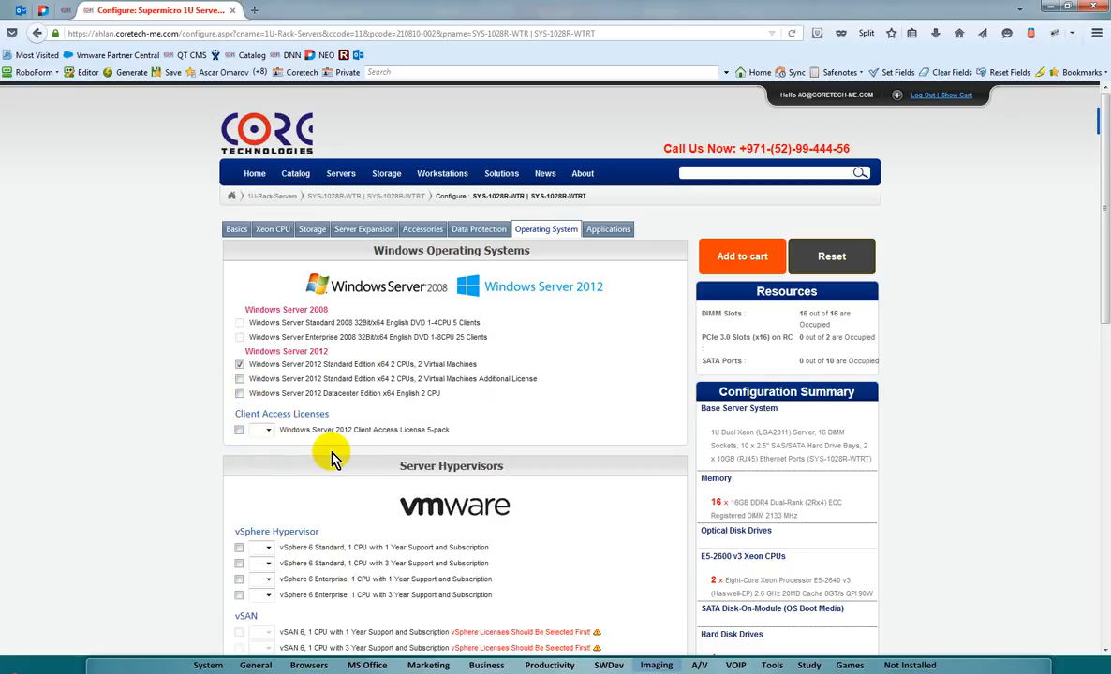
Select 15 Windows Server 2012 Client Access License 5-packs and add the configured server to the cart.
left_click(264, 431)
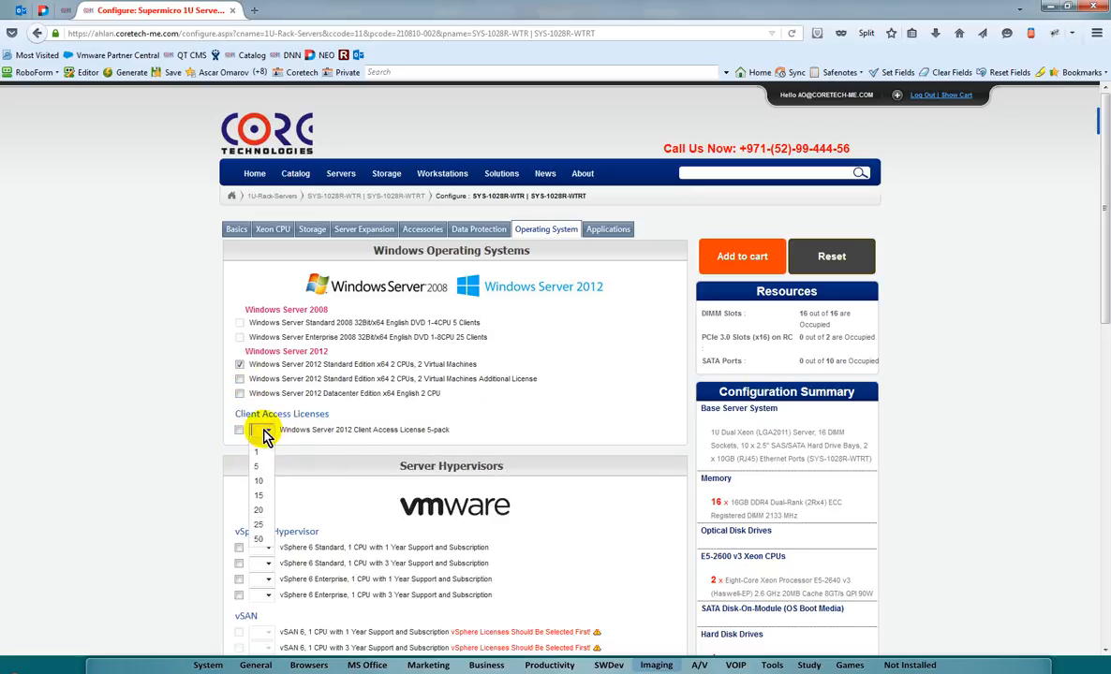
left_click(263, 503)
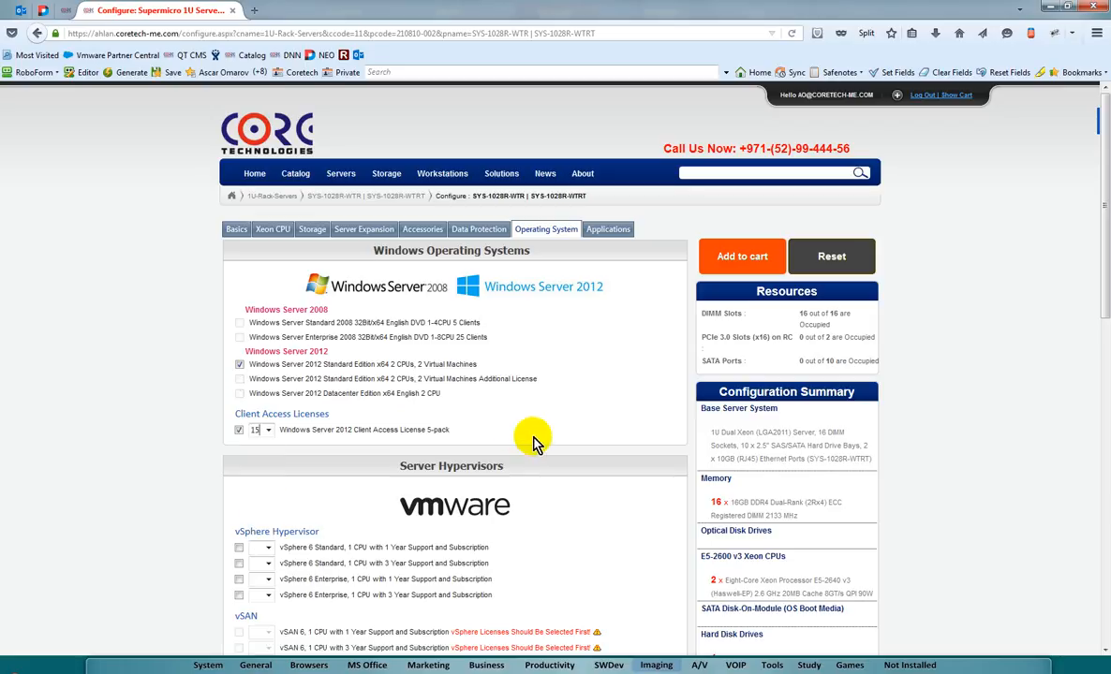
scroll(534, 442, "down", 3)
scroll(533, 442, "up", 3)
left_click(744, 259)
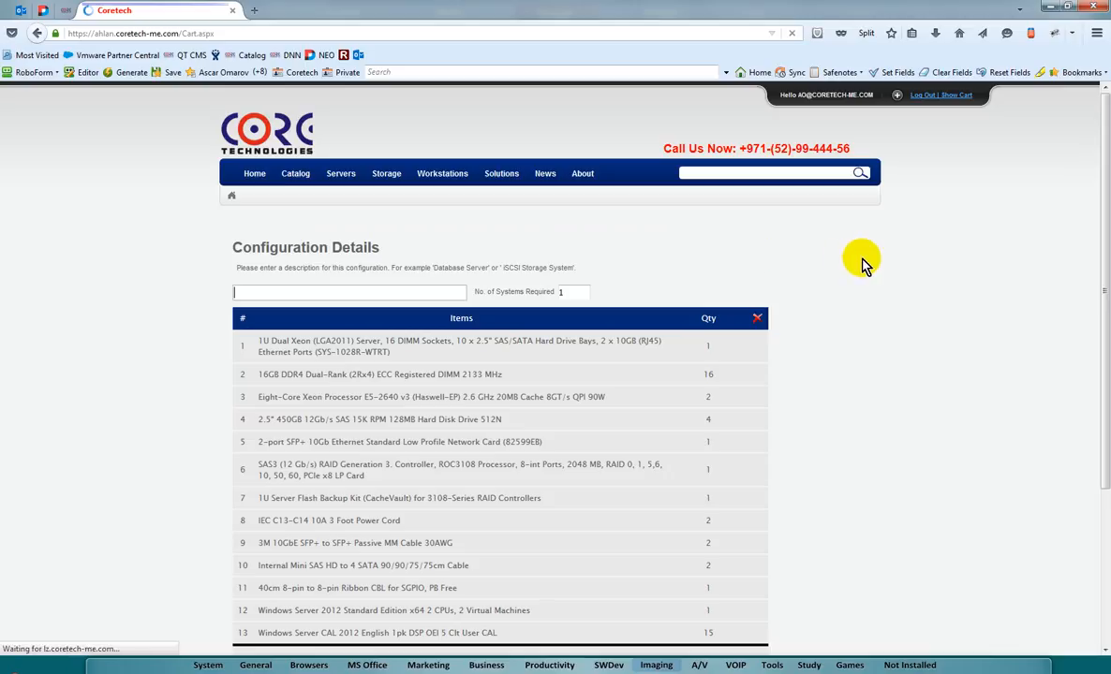
Describe the configuration in the cart as "1U Server for the Database".
scroll(862, 262, "down", 1)
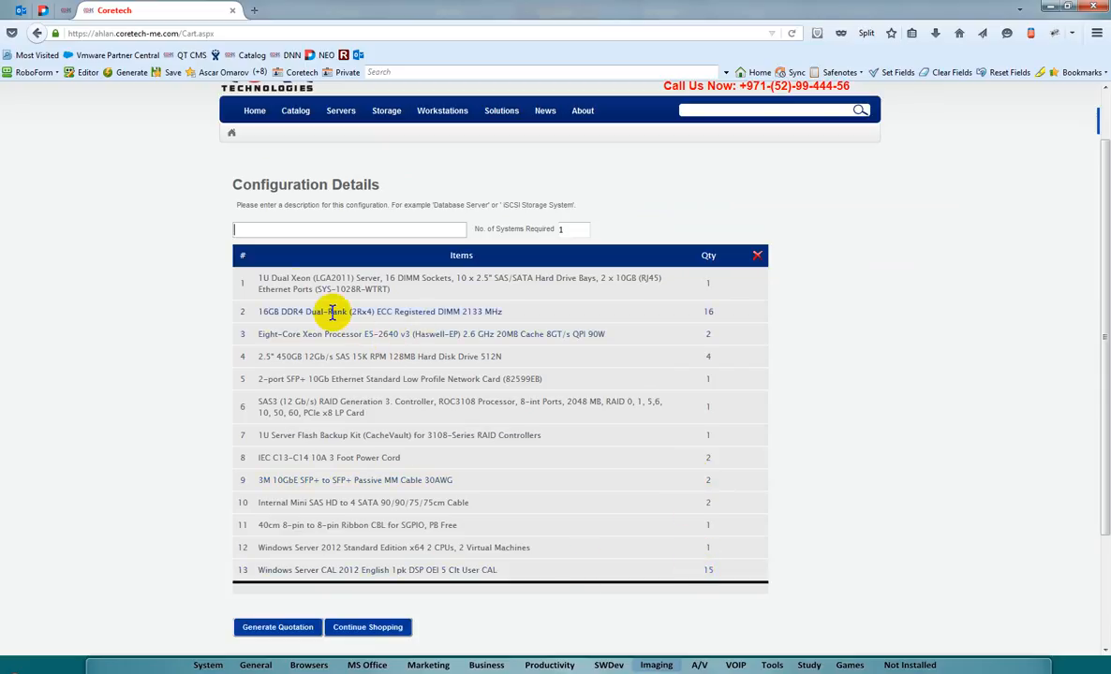
left_click(279, 230)
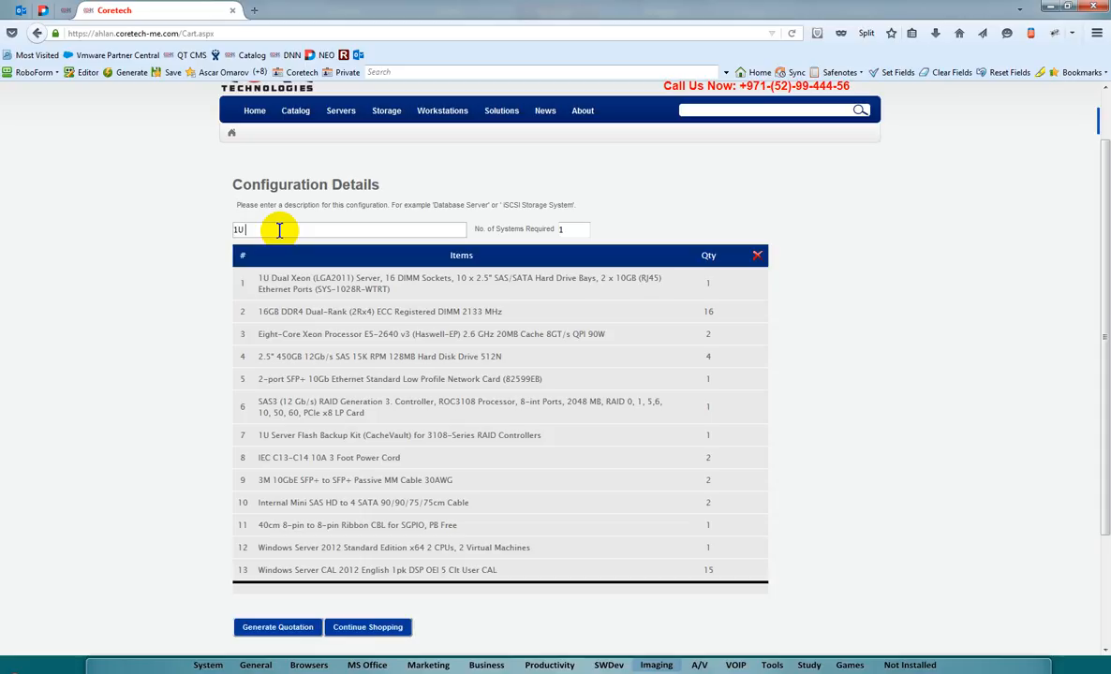
type("Server for")
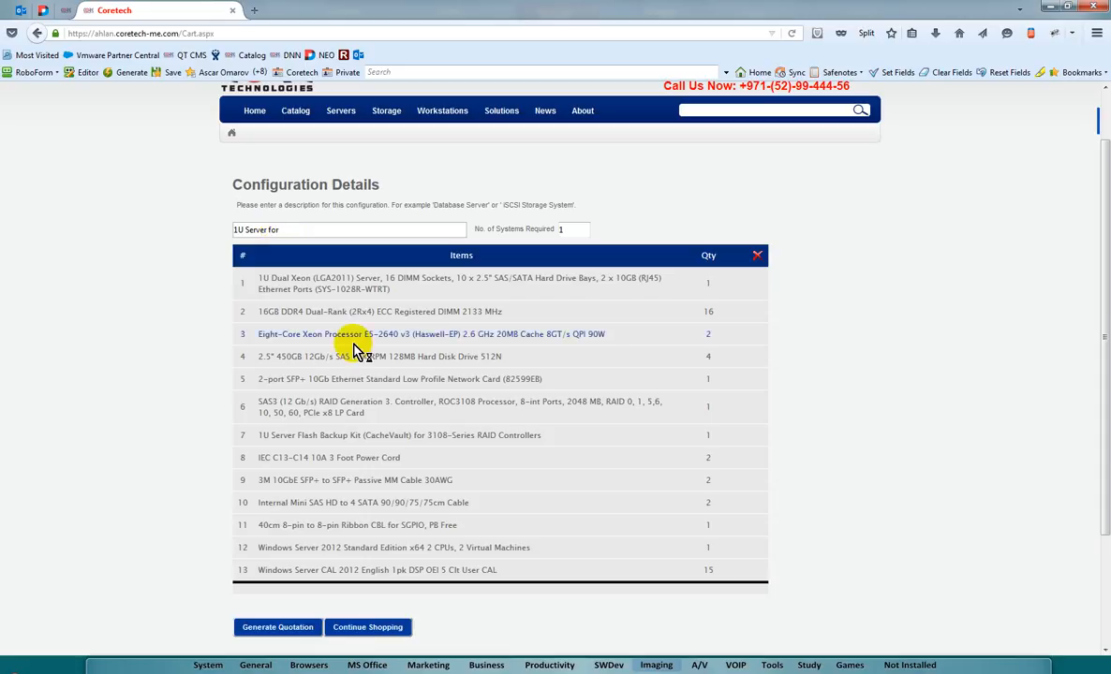
type("the Database")
Set the number of systems required to 3 and start a quotation for the cart's configuration.
left_click(579, 230)
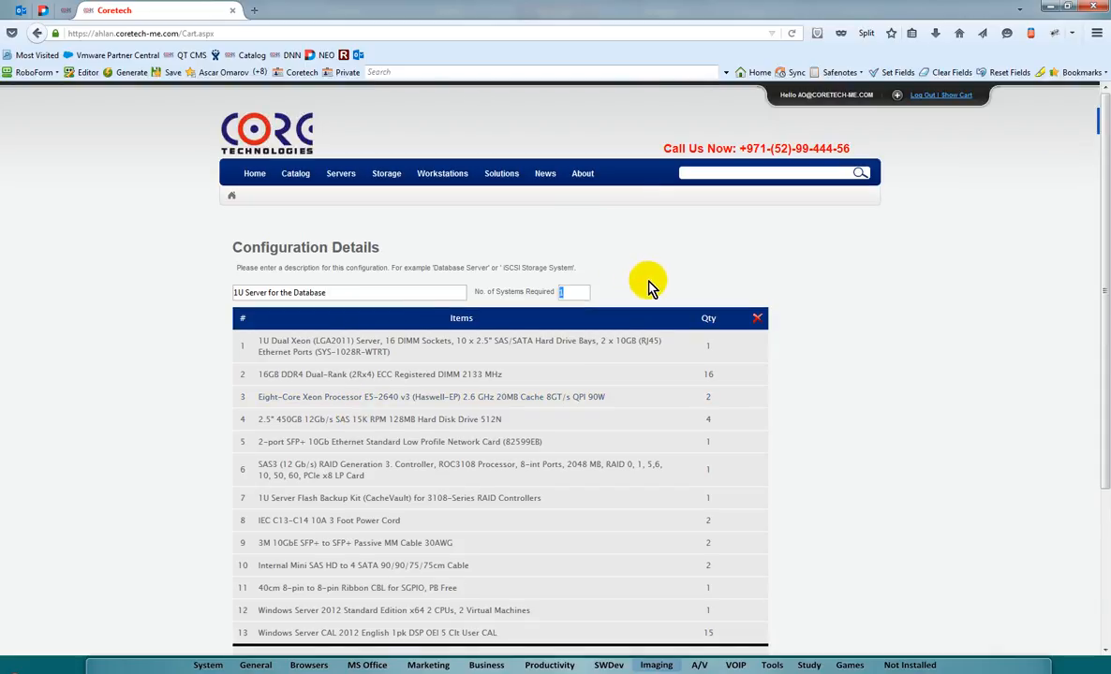
type("3")
scroll(677, 284, "down", 3)
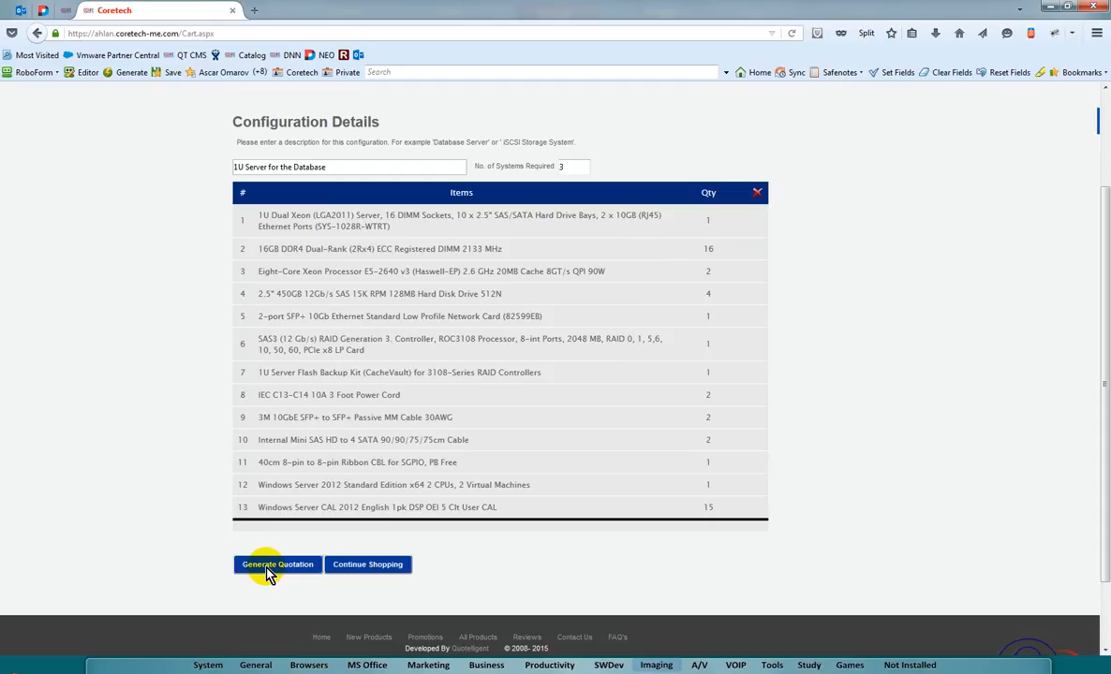
left_click(267, 566)
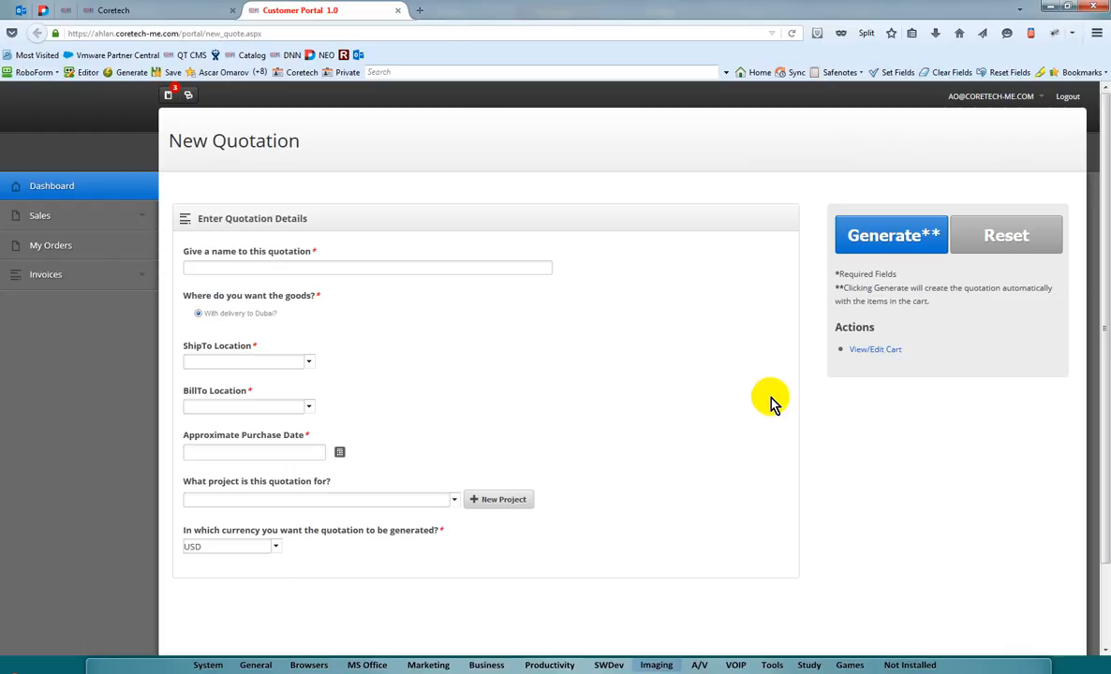
Name the new quotation "Servers for Q4 Project".
left_click(410, 268)
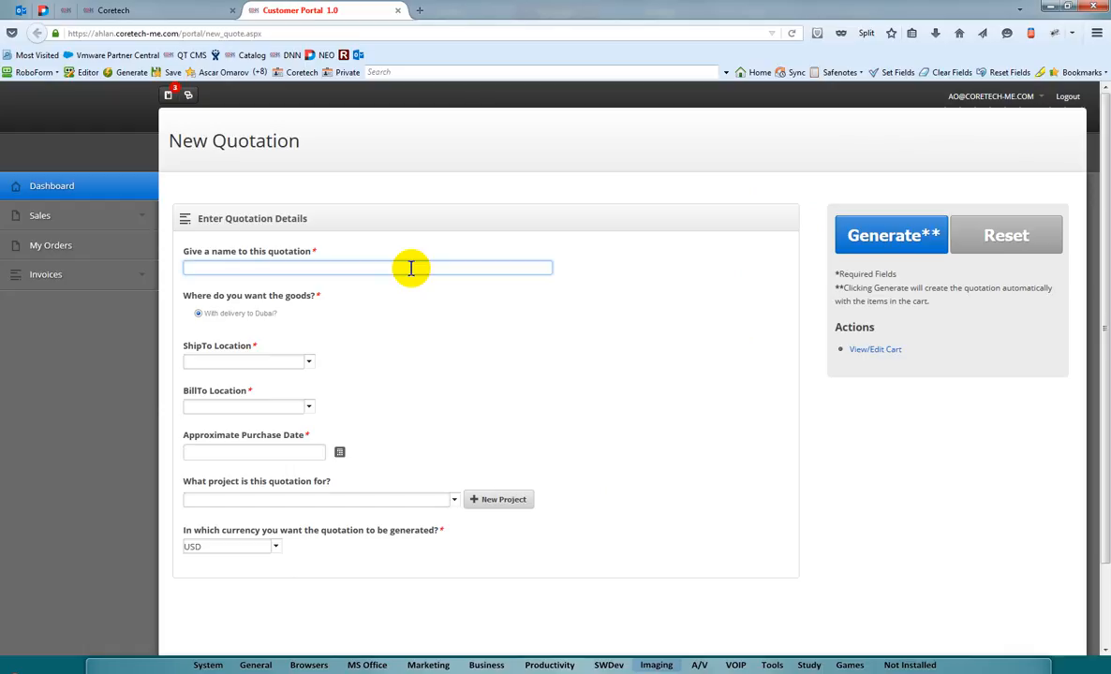
type("Servers for Q4 Project")
key("Tab")
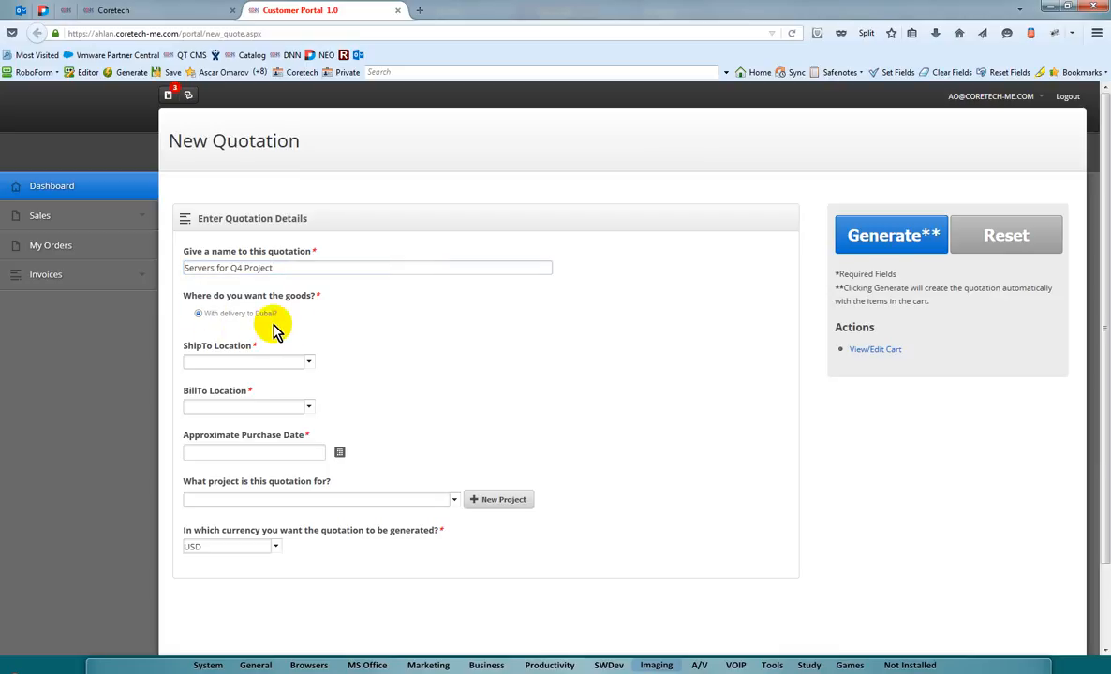
Set both the ShipTo and BillTo locations of the quotation to Default Location for the Test.
left_click(310, 364)
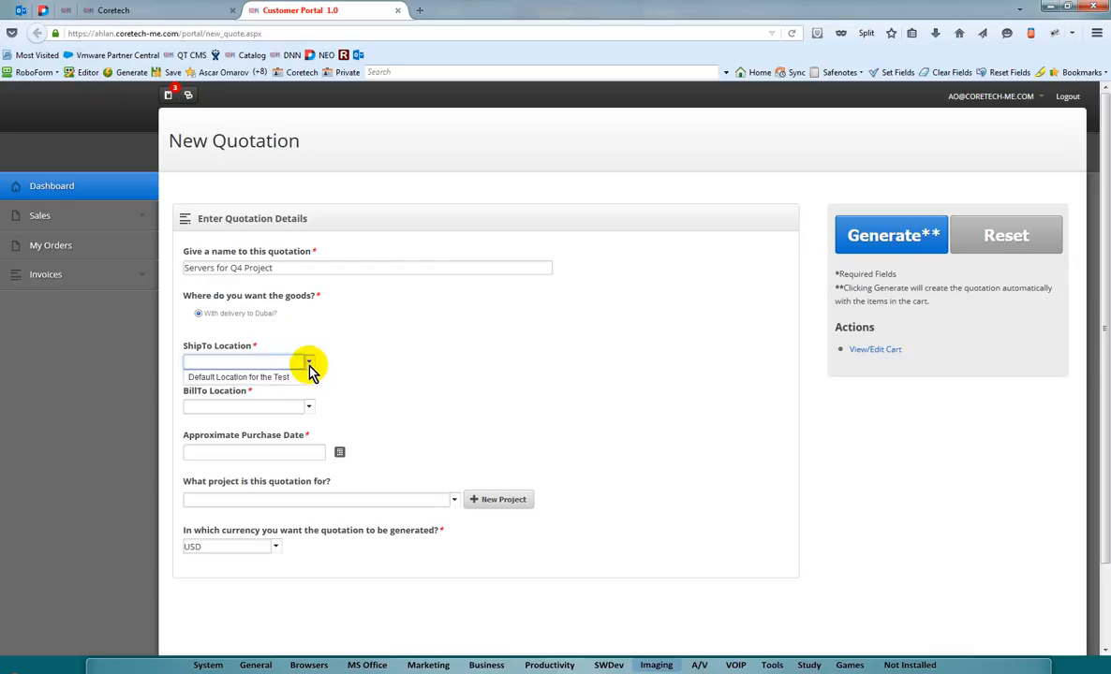
left_click(285, 386)
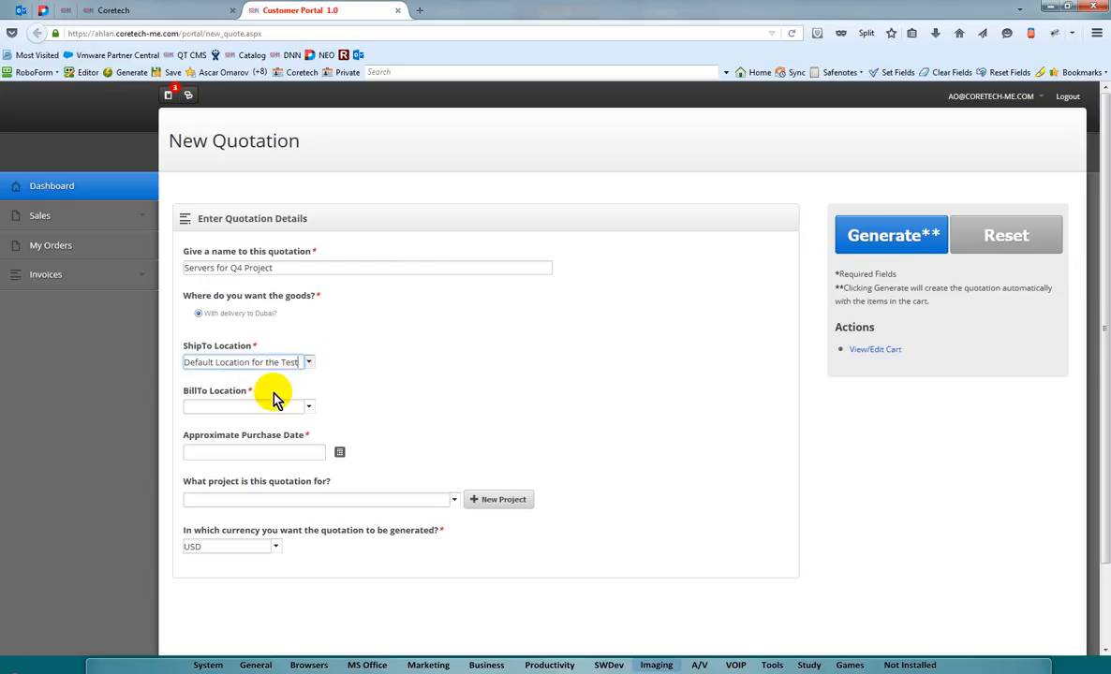
left_click(310, 408)
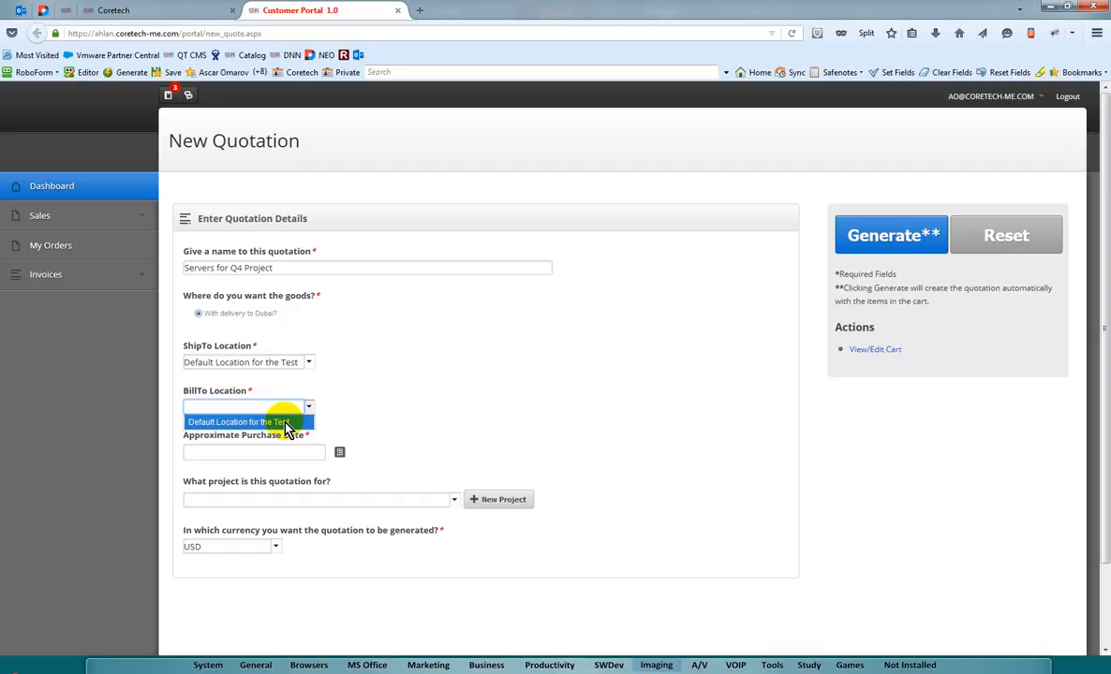
left_click(286, 424)
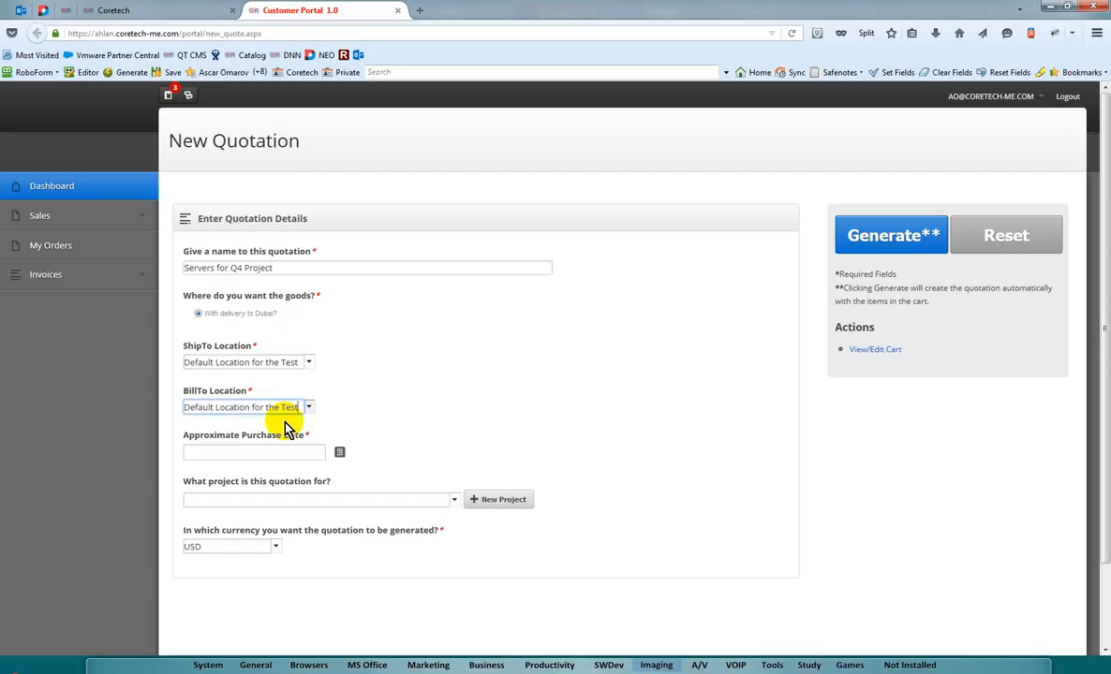
Set the quotation's approximate purchase date to Tuesday 15/Dec/2015.
scroll(431, 447, "down", 2)
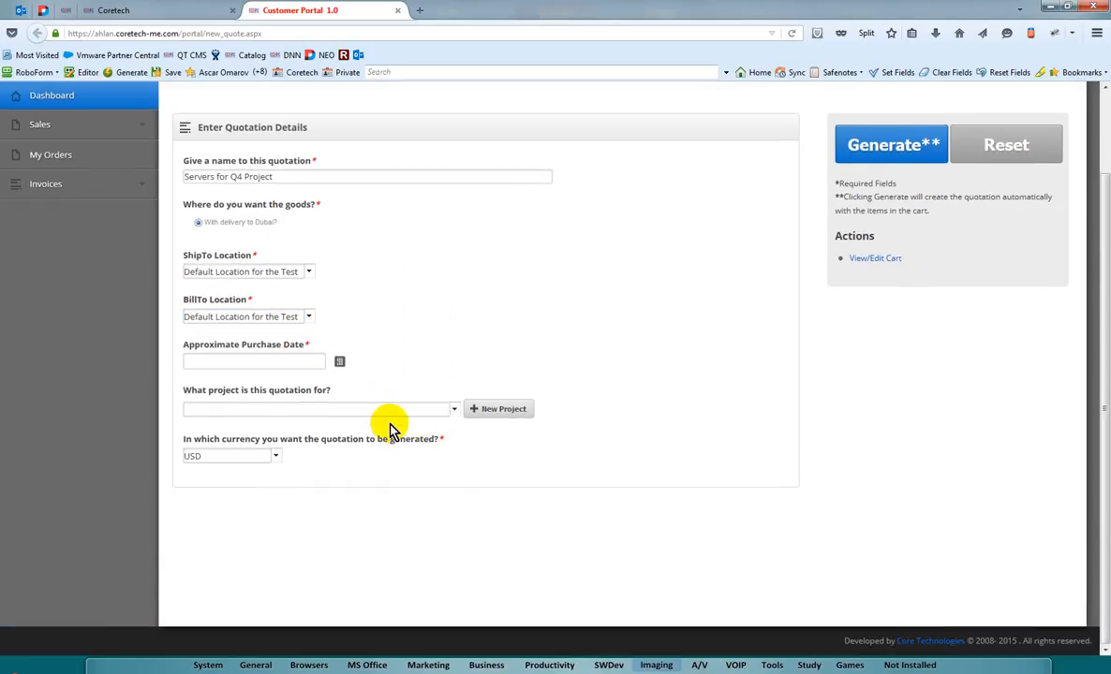
left_click(340, 362)
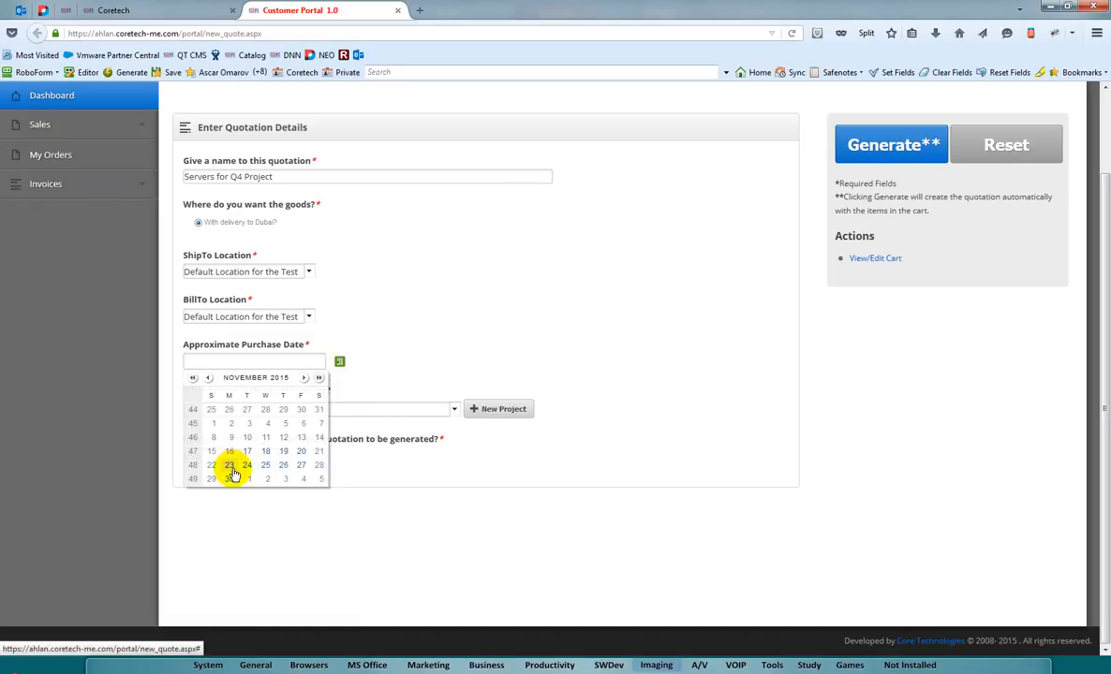
left_click(305, 378)
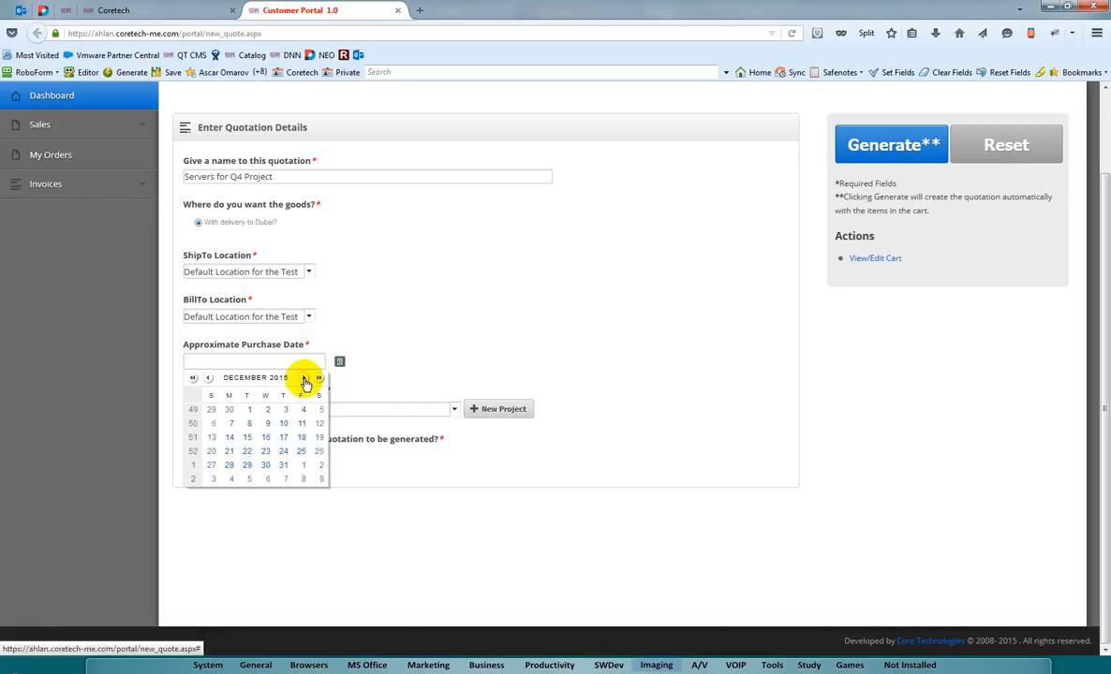
left_click(249, 439)
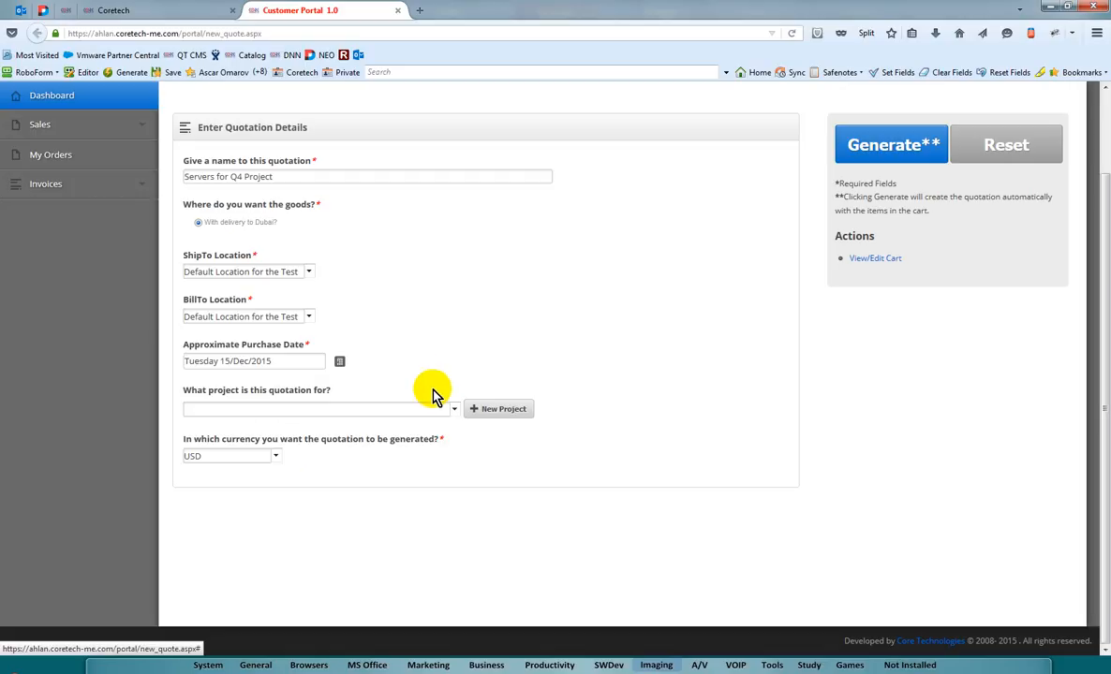
Create and save a new project named "The Q4 Infrastructure Project" with an expected close date of 15 December 2015.
left_click(455, 409)
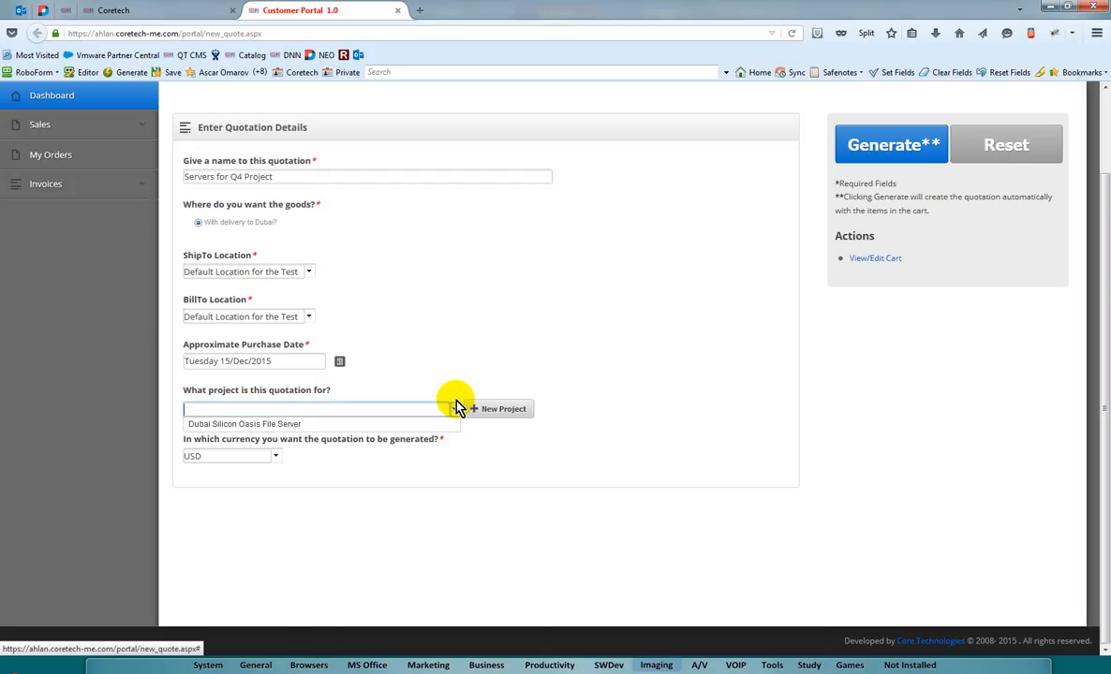
left_click(459, 363)
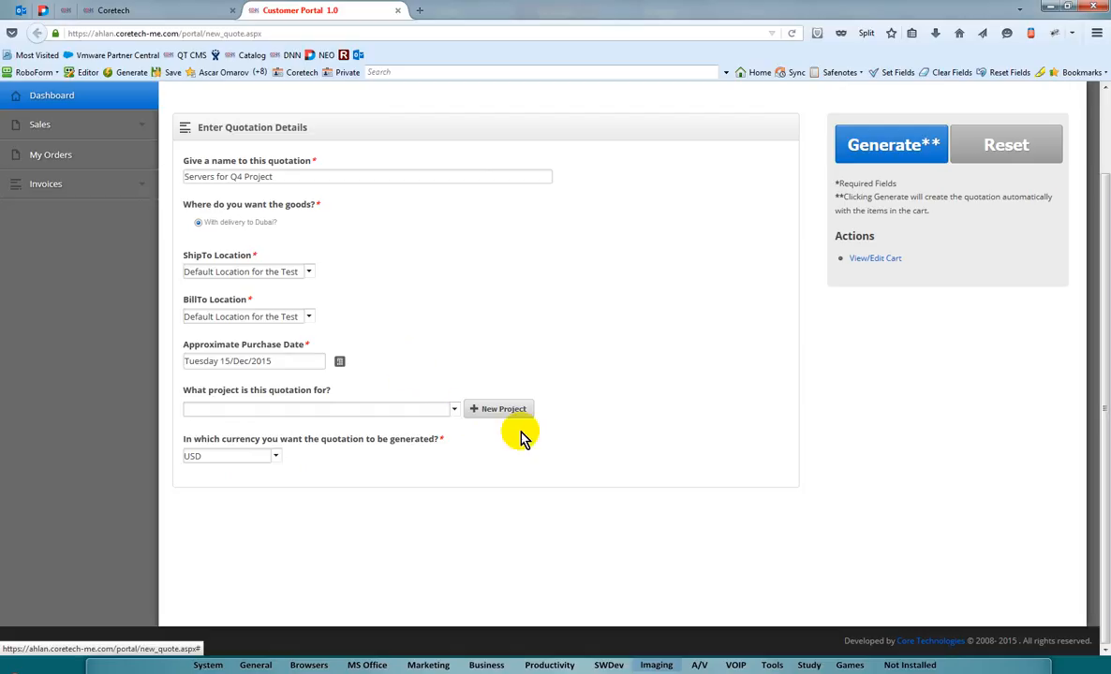
left_click(499, 412)
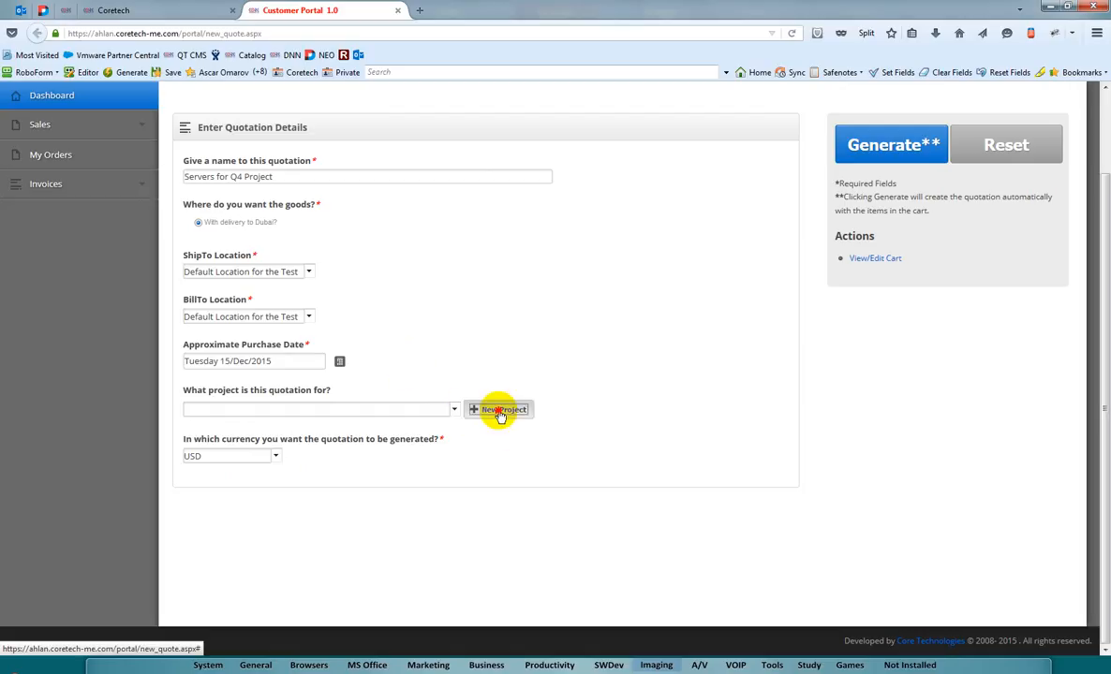
left_click(494, 320)
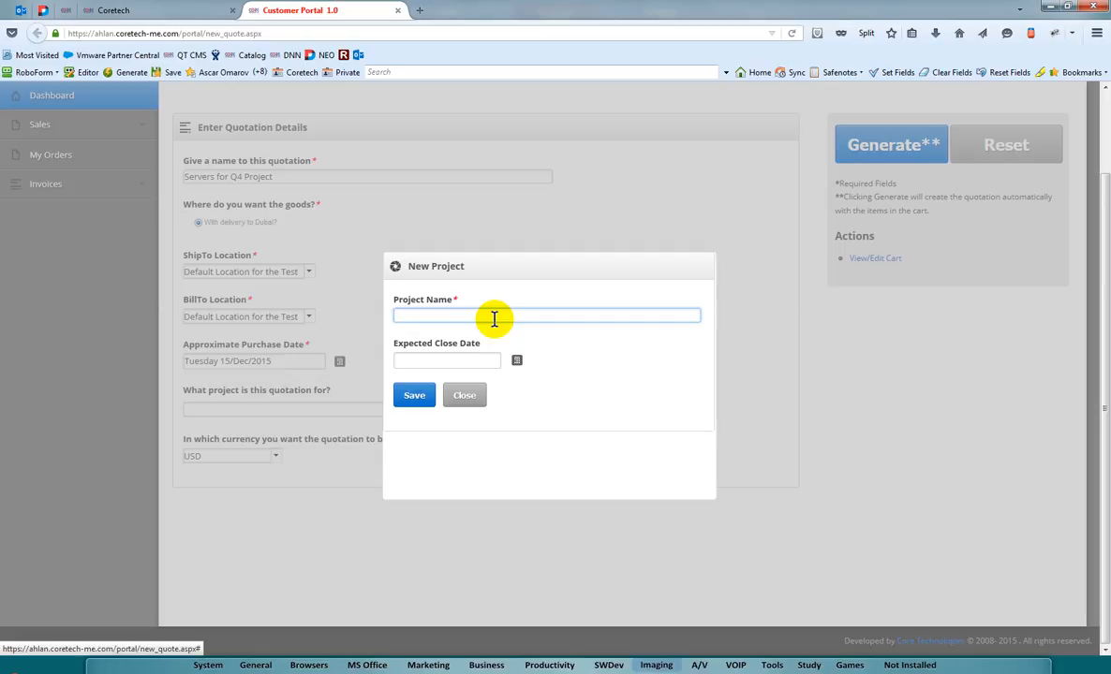
type("The Q4")
type("Infrastructure Project")
left_click(516, 361)
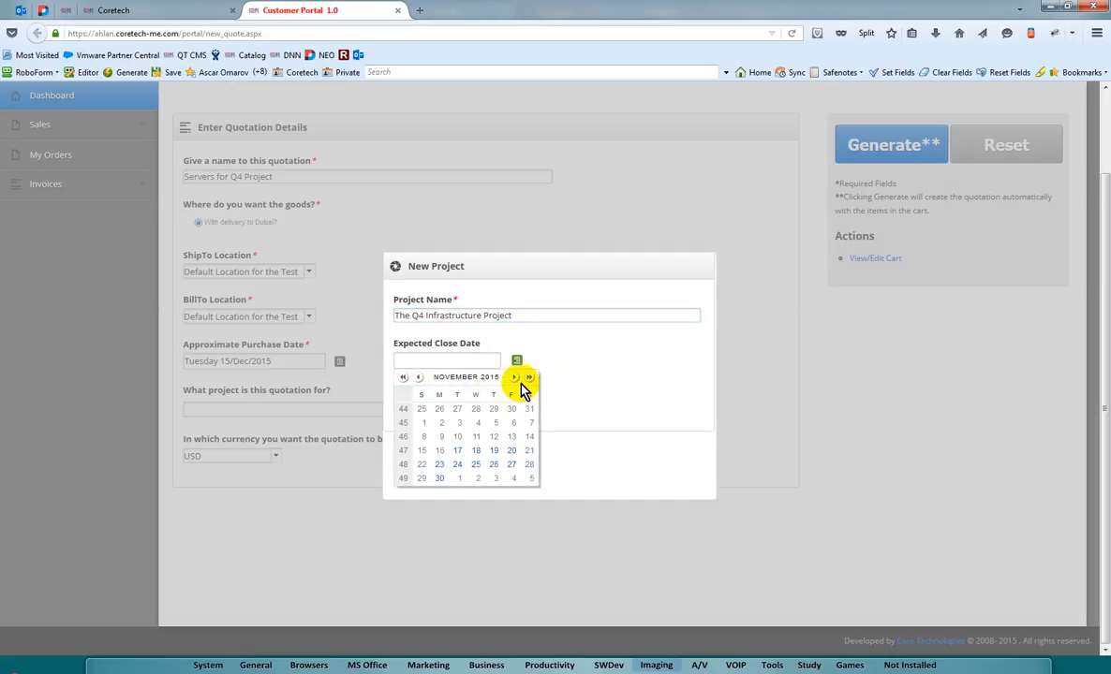
left_click(514, 379)
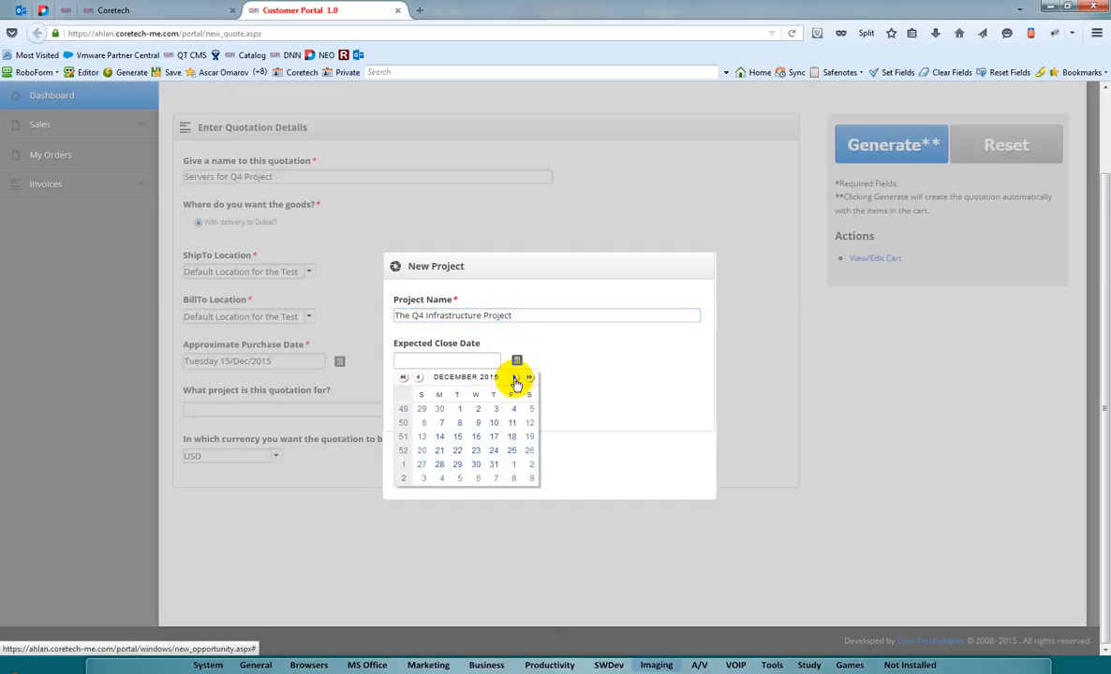
left_click(458, 437)
left_click(413, 396)
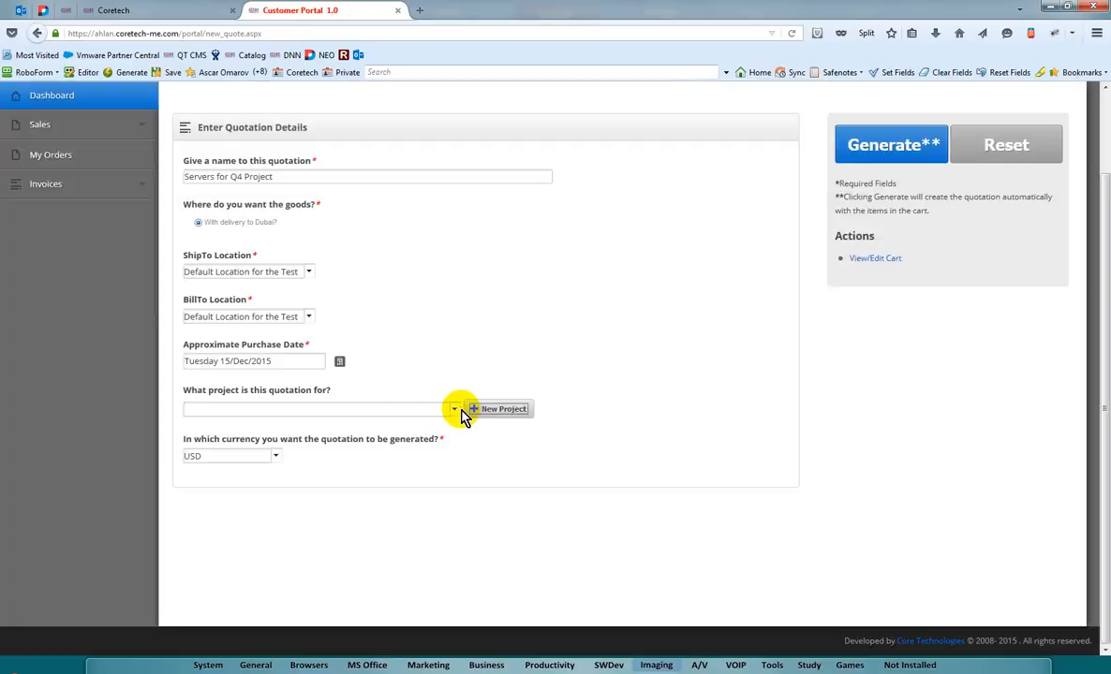
Assign the quotation to The Q4 Infrastructure Project and generate it in USD.
left_click(454, 410)
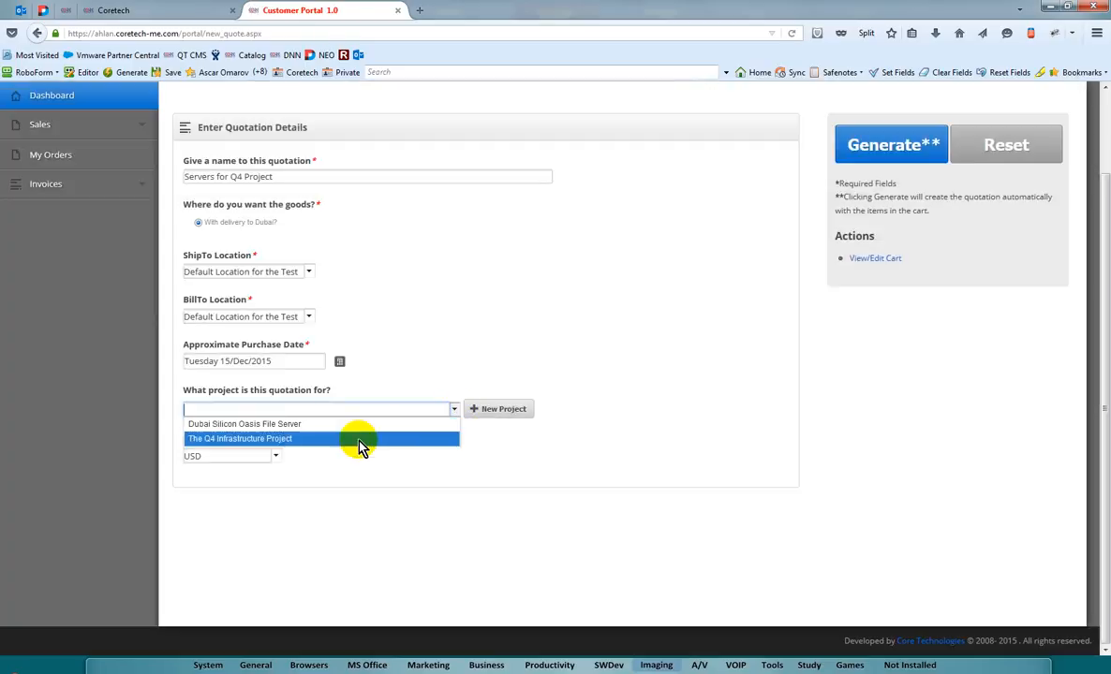
left_click(359, 441)
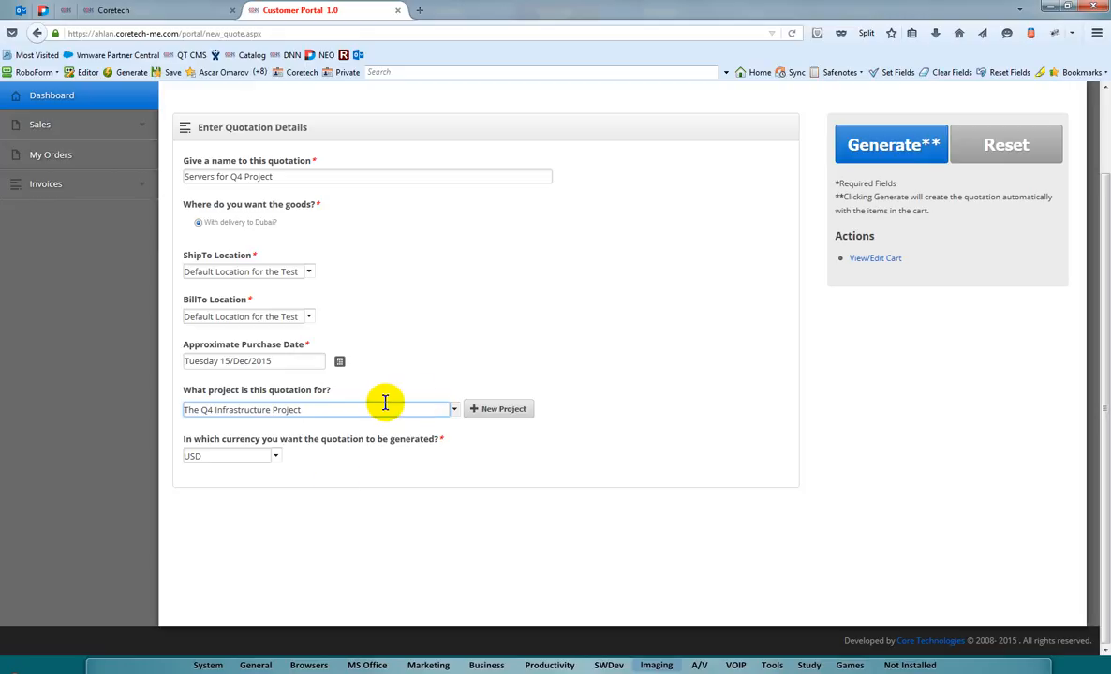
left_click(277, 457)
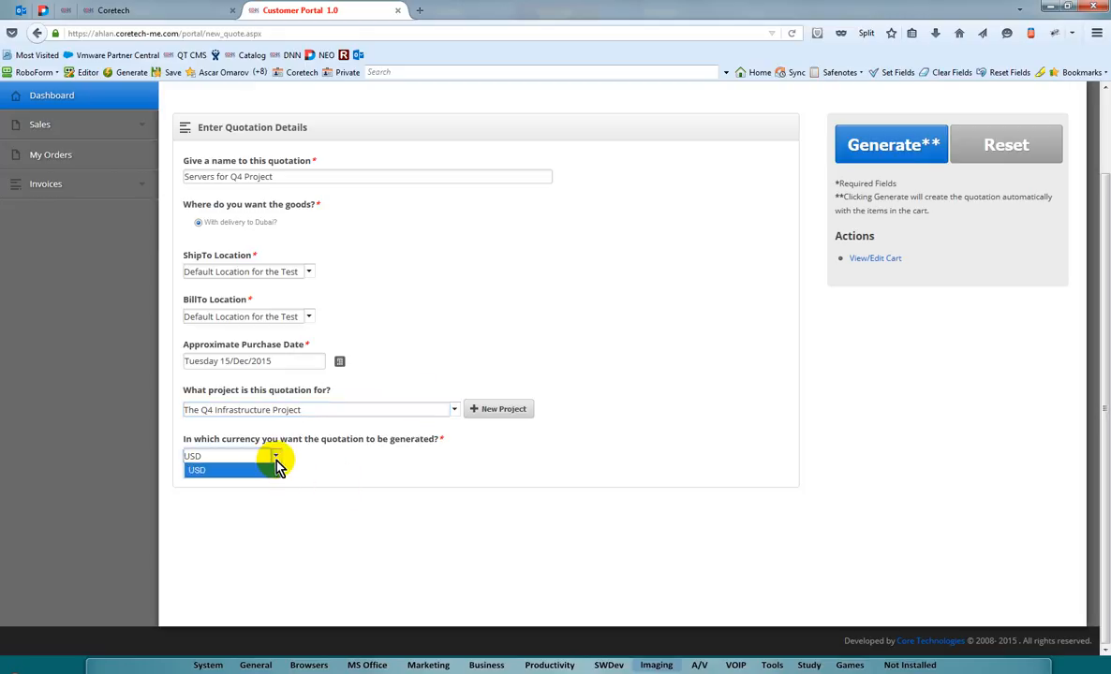
left_click(309, 459)
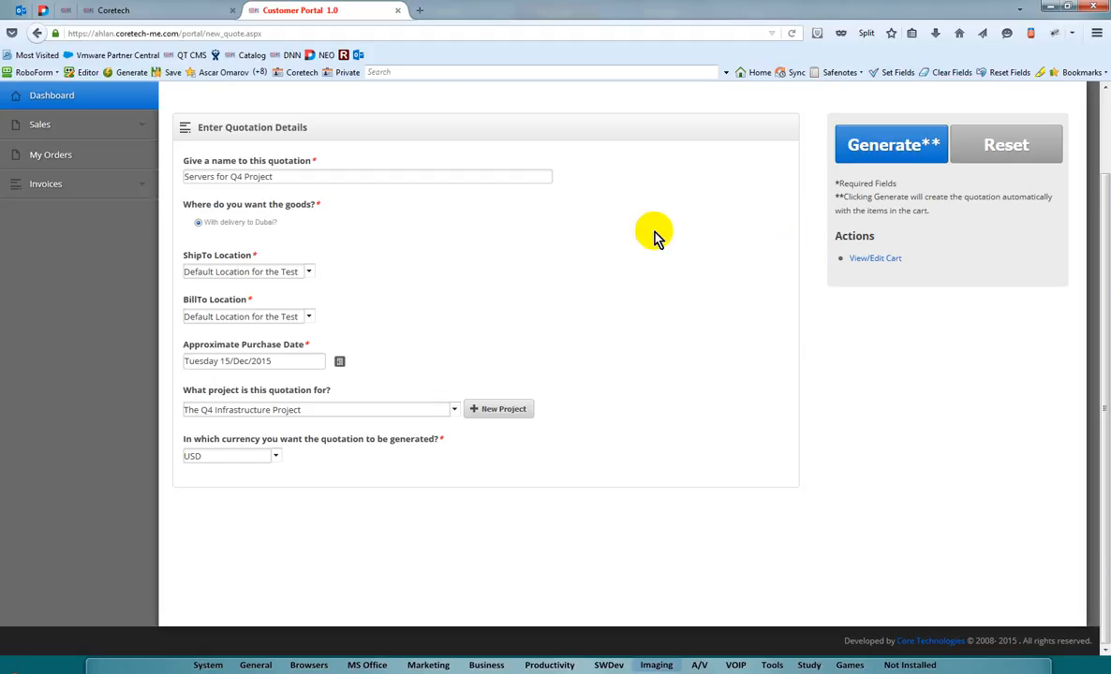
left_click(892, 147)
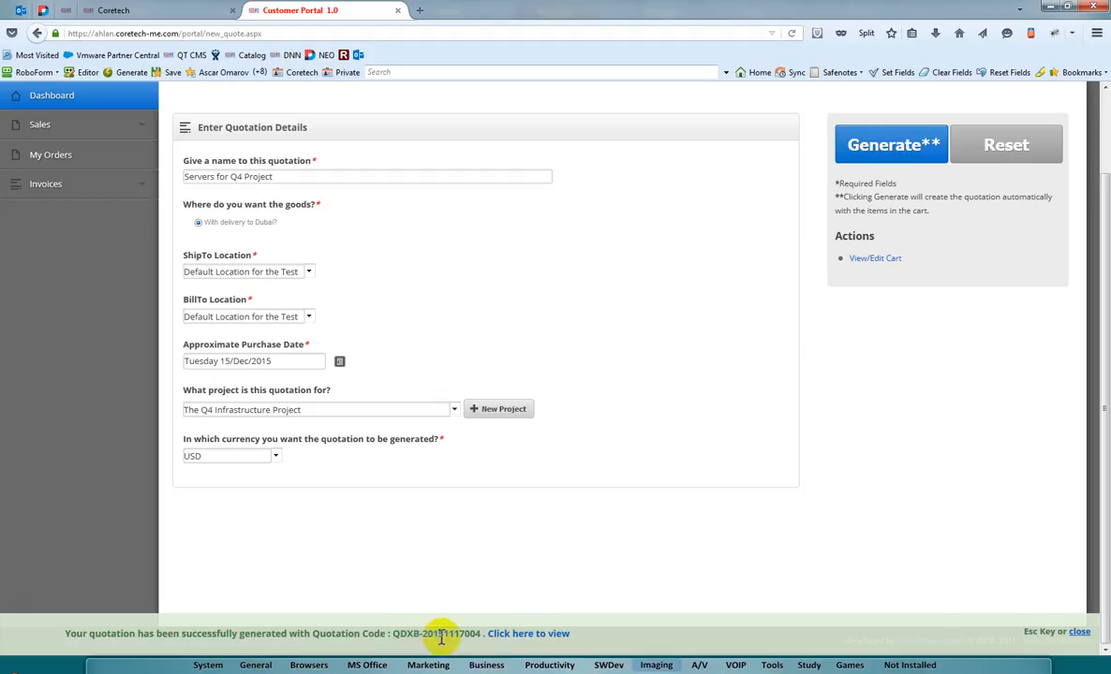
Open the generated quotation and review its item quantities, subtotal, tax and net total.
left_click(516, 634)
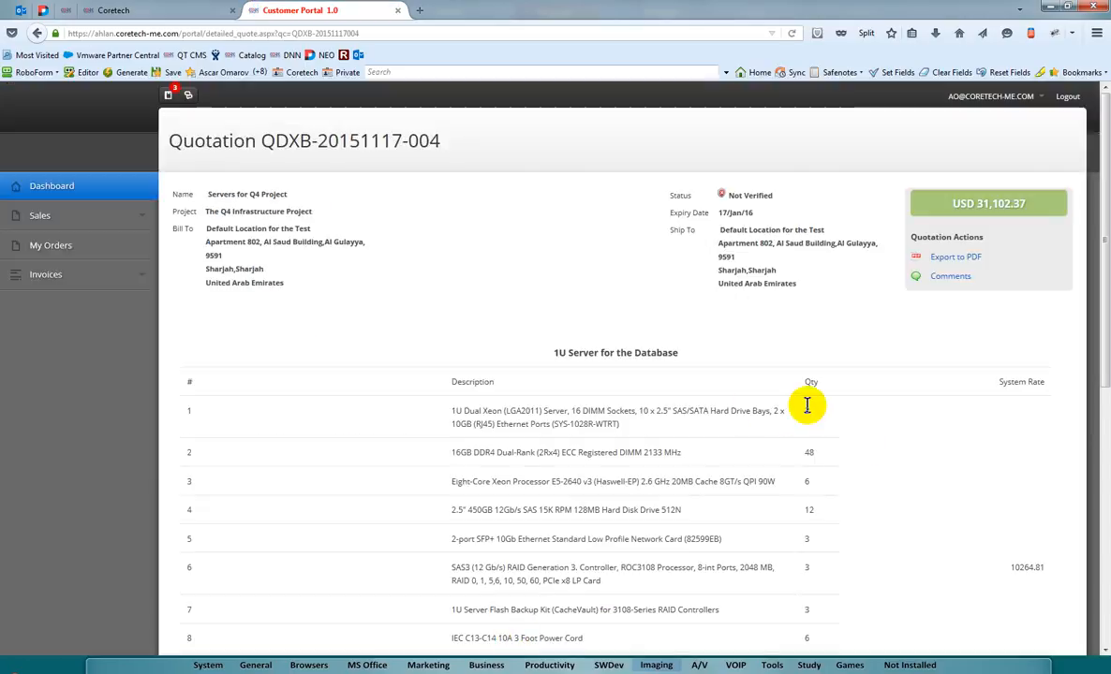
scroll(930, 318, "down", 3)
scroll(930, 318, "up", 3)
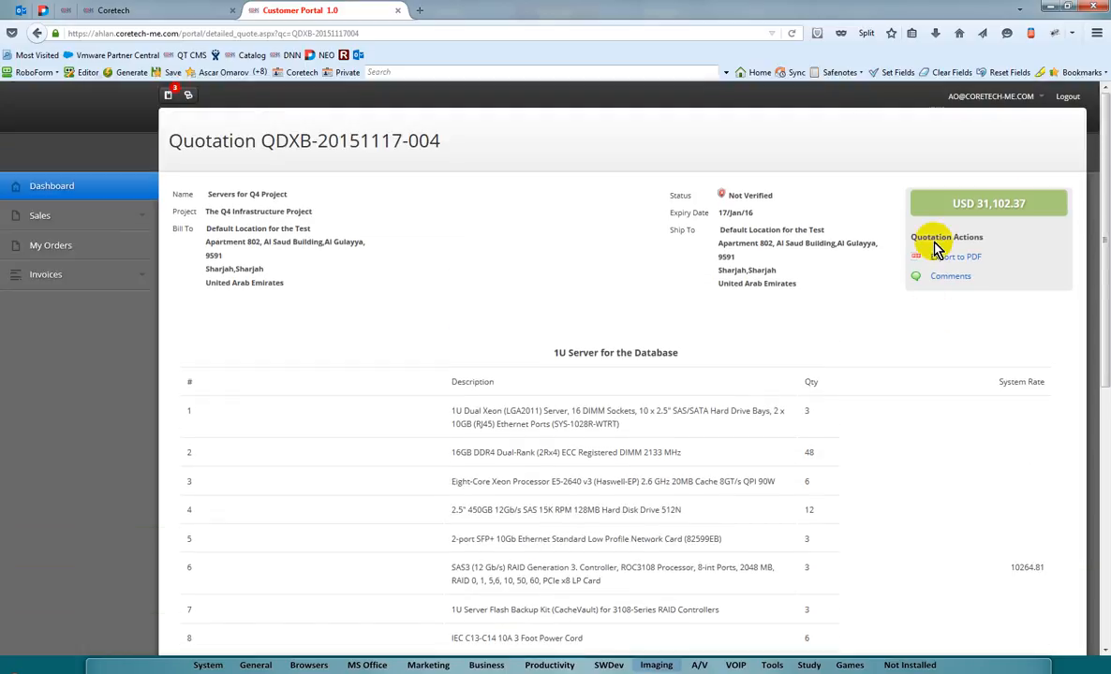
scroll(939, 452, "down", 3)
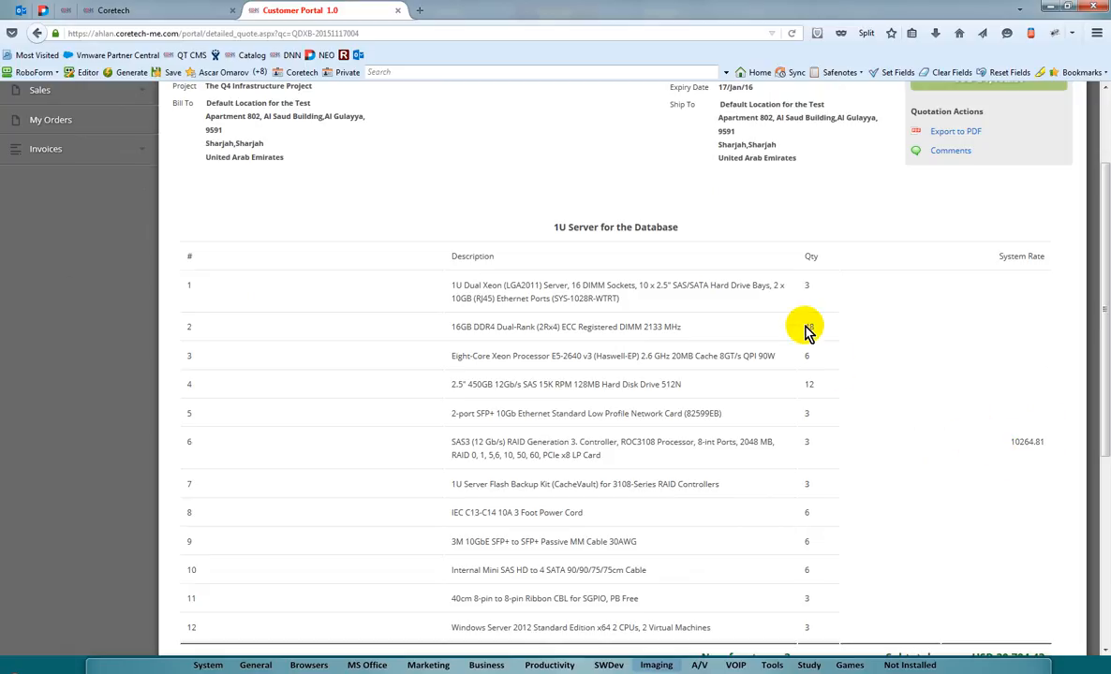
scroll(871, 440, "down", 2)
scroll(871, 440, "down", 2)
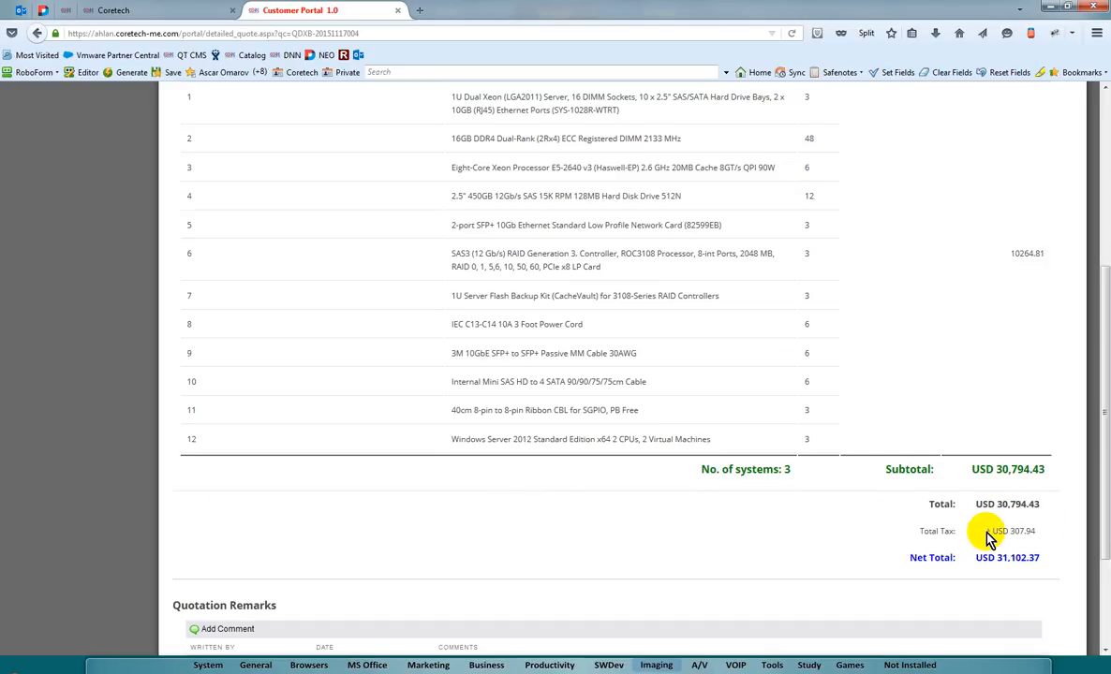
Look over the quotation's remarks section, line items and header details, dismissing the chat visitor notification.
scroll(826, 567, "down", 2)
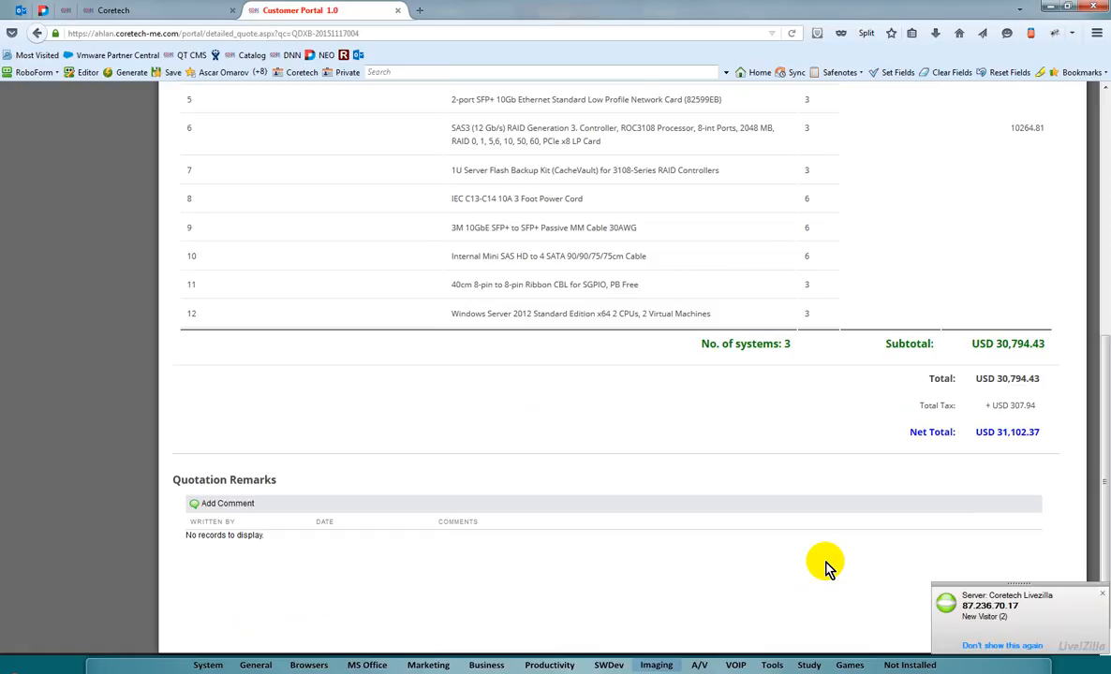
scroll(825, 567, "up", 3)
left_click(1101, 596)
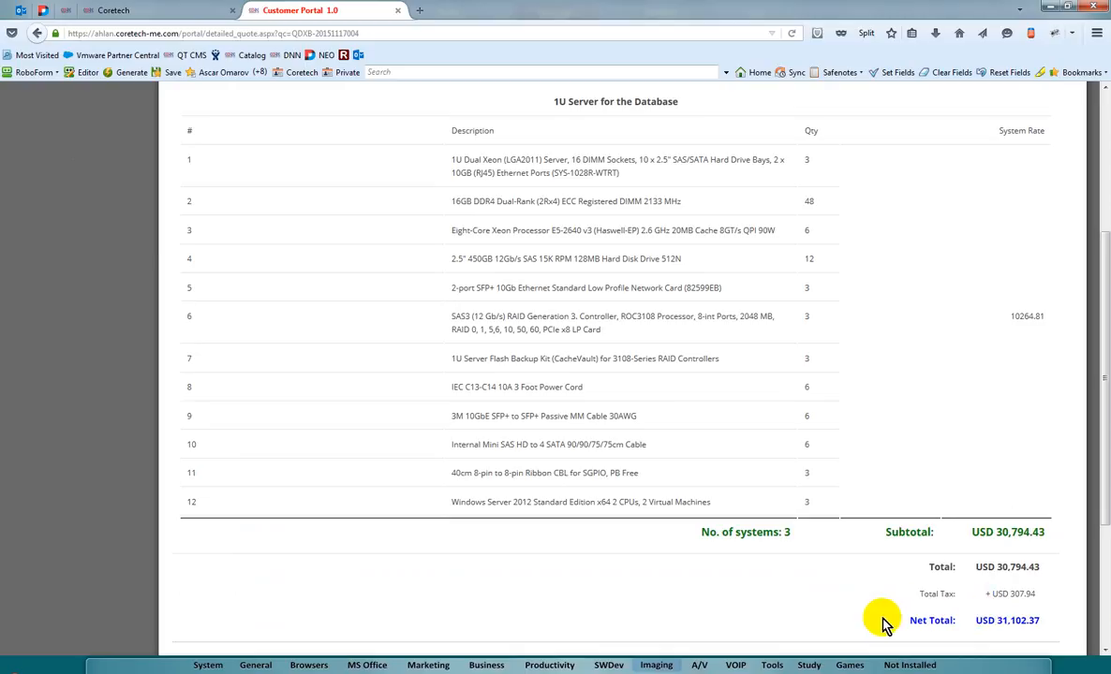
scroll(930, 615, "up", 5)
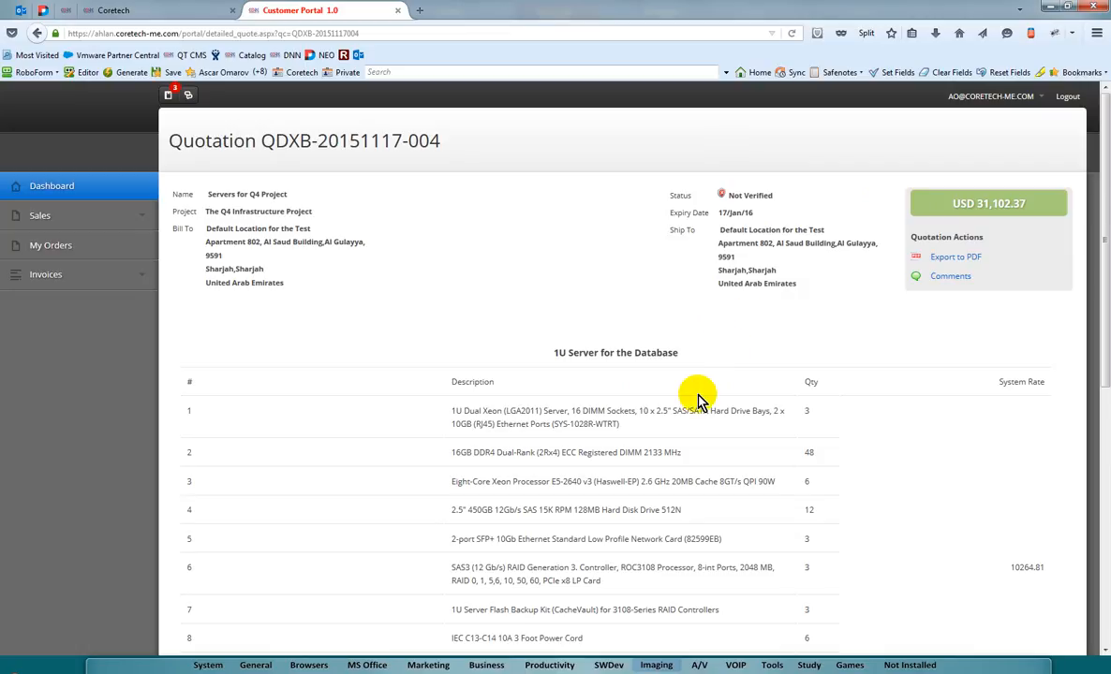
scroll(698, 399, "down", 4)
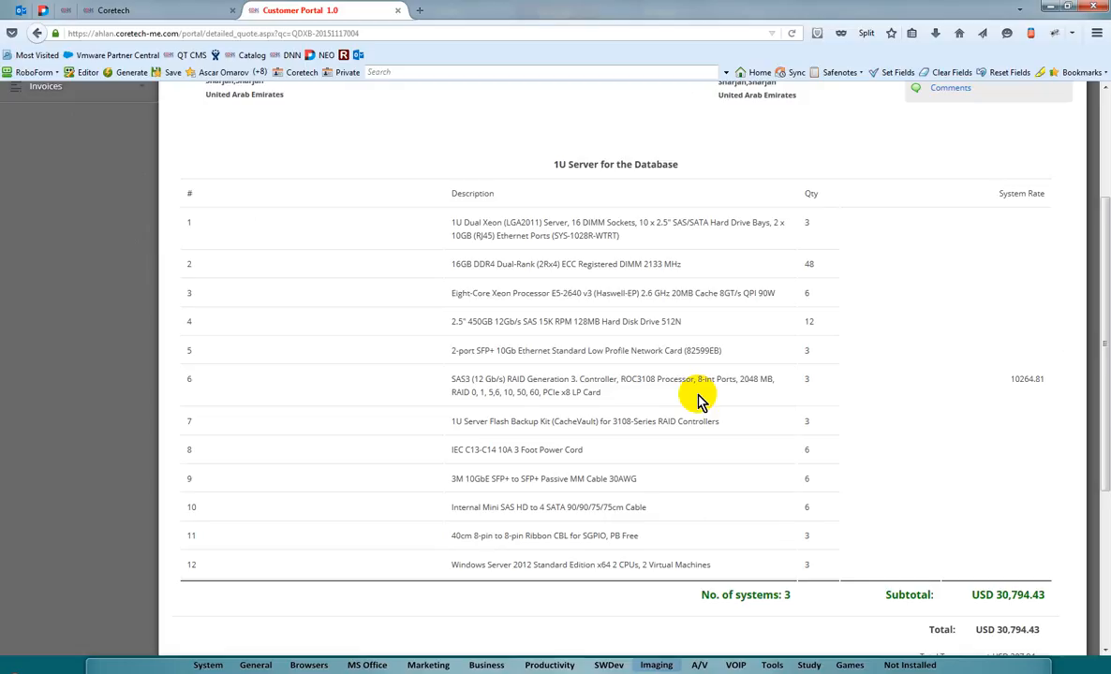
scroll(698, 399, "up", 4)
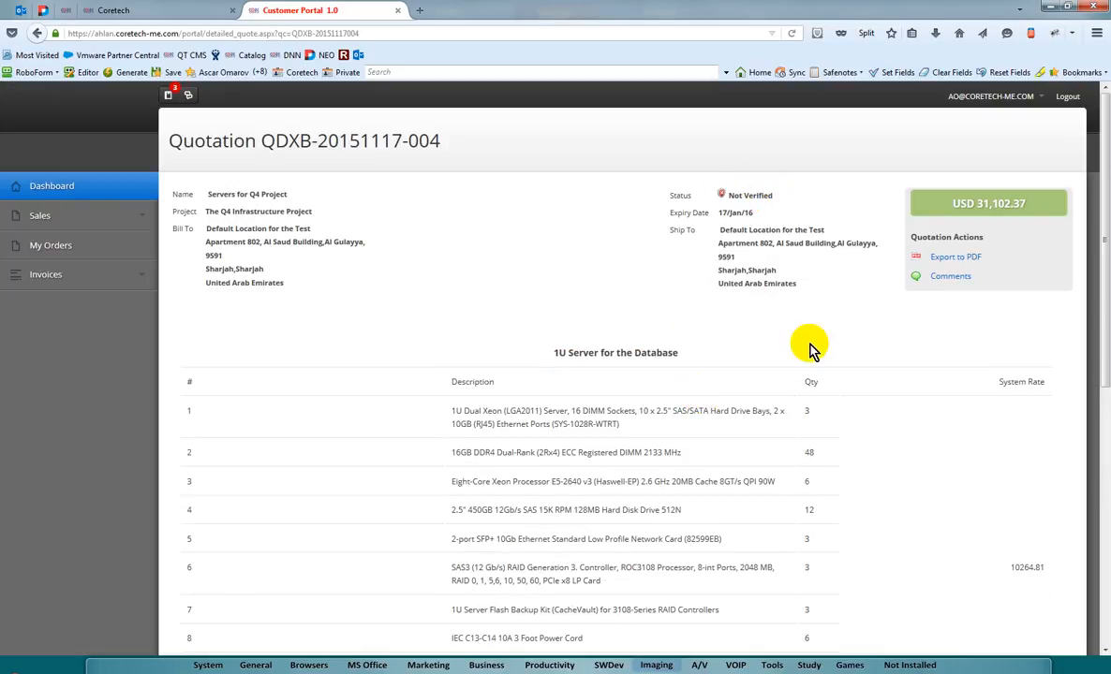
Export the quotation to PDF and open the file with Foxit Phantom 2.2.
left_click(953, 258)
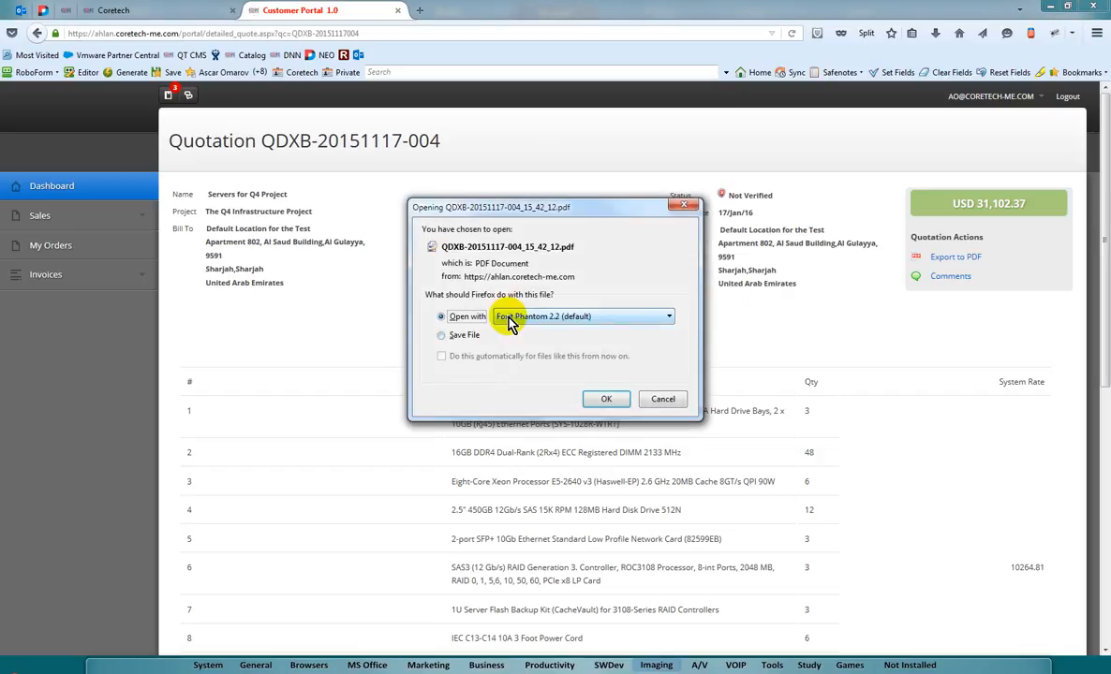
left_click(607, 400)
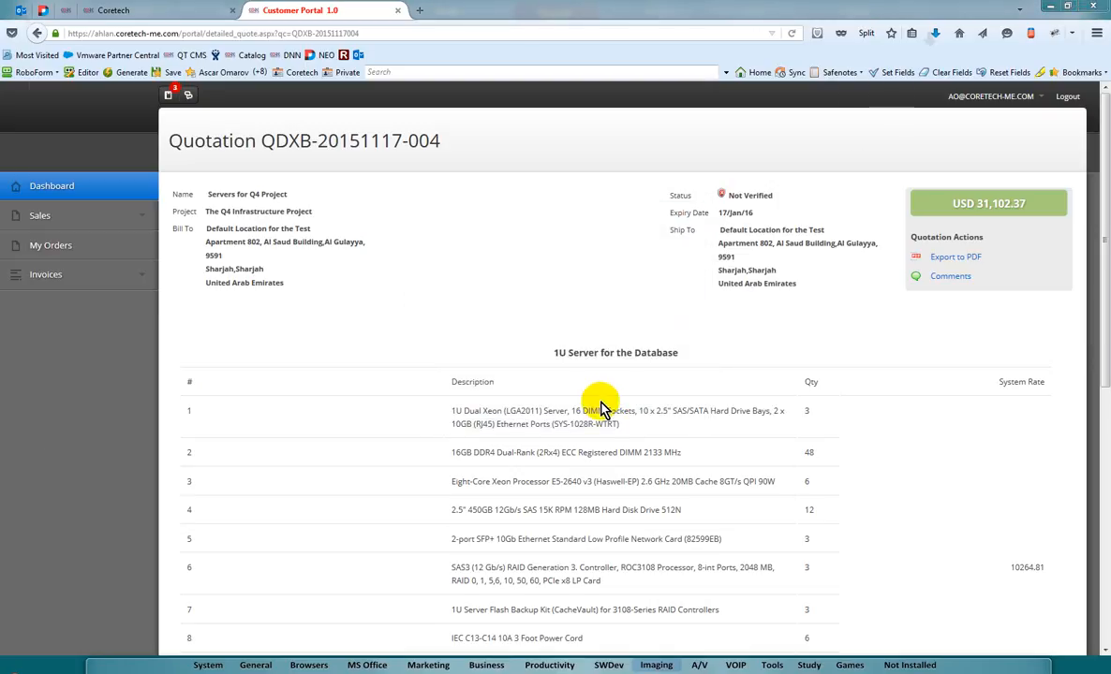
Review the PDF proposal's cover, item list, totals, and terms and conditions through the last page, and close it.
scroll(575, 423, "down", 5)
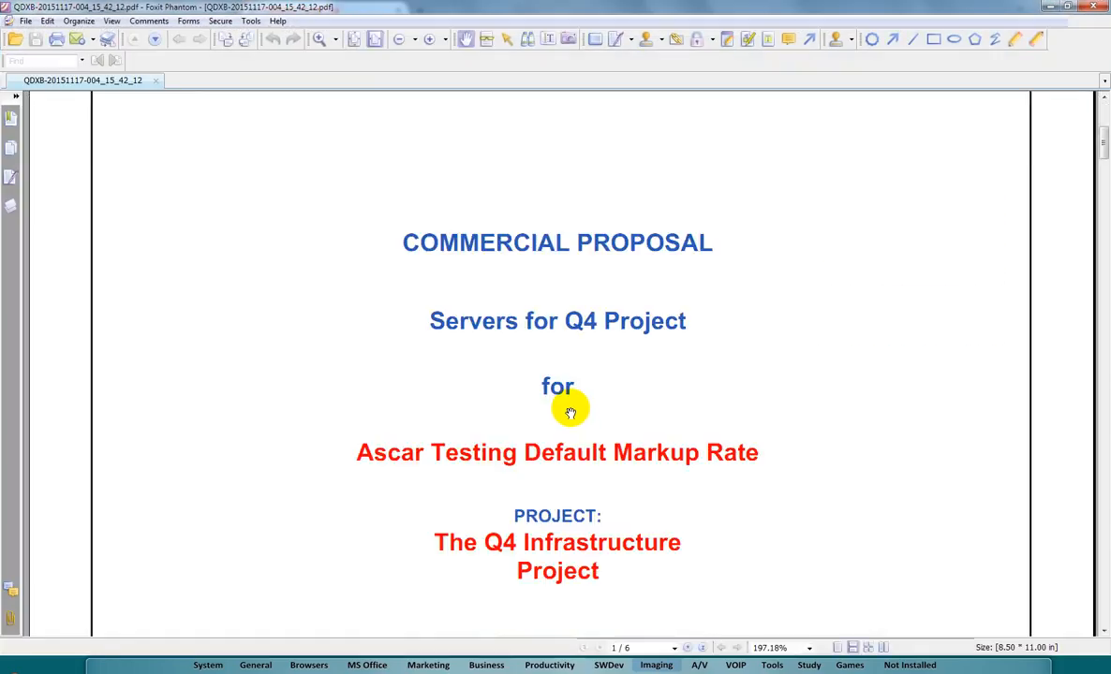
scroll(569, 412, "down", 2)
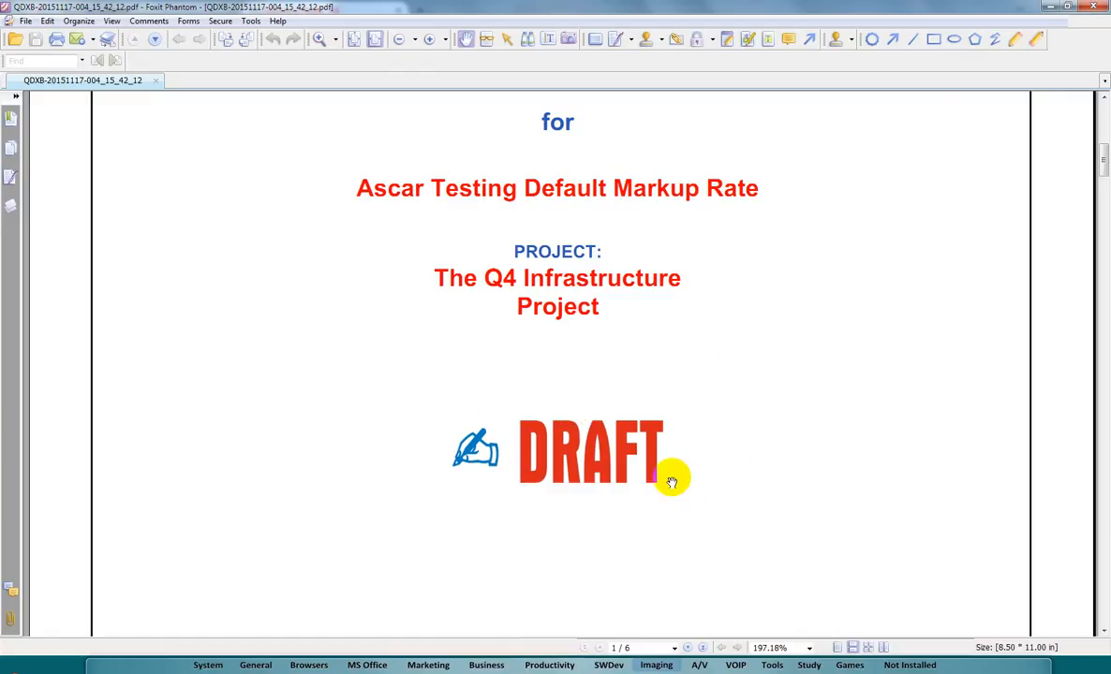
scroll(671, 482, "down", 20)
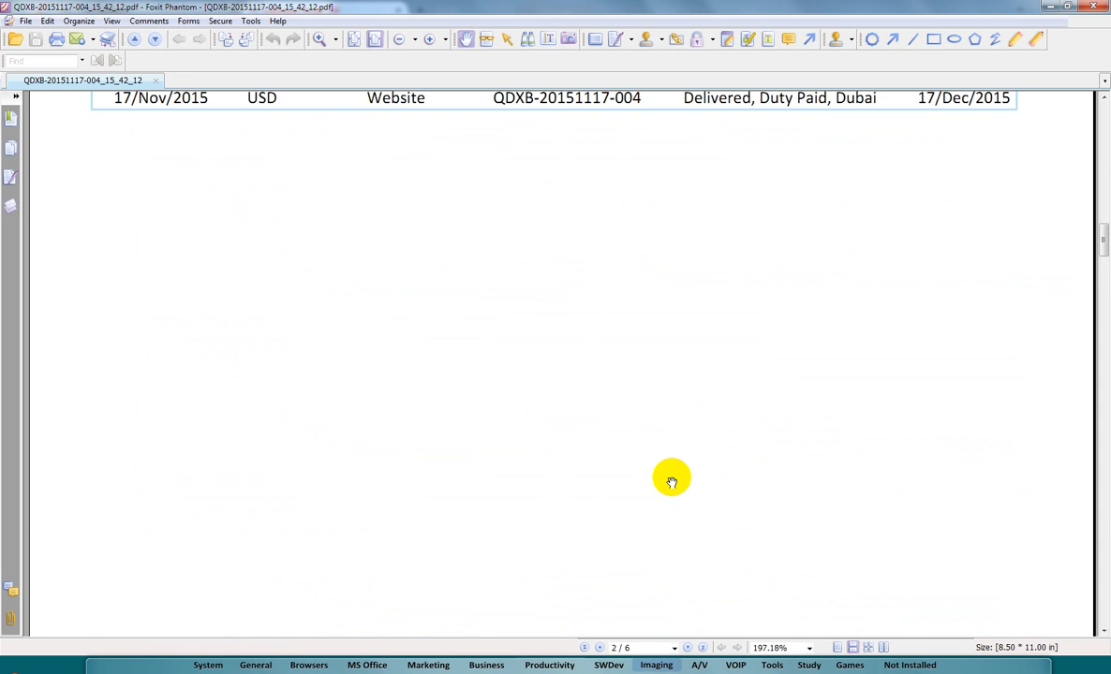
scroll(671, 481, "down", 5)
scroll(671, 482, "down", 3)
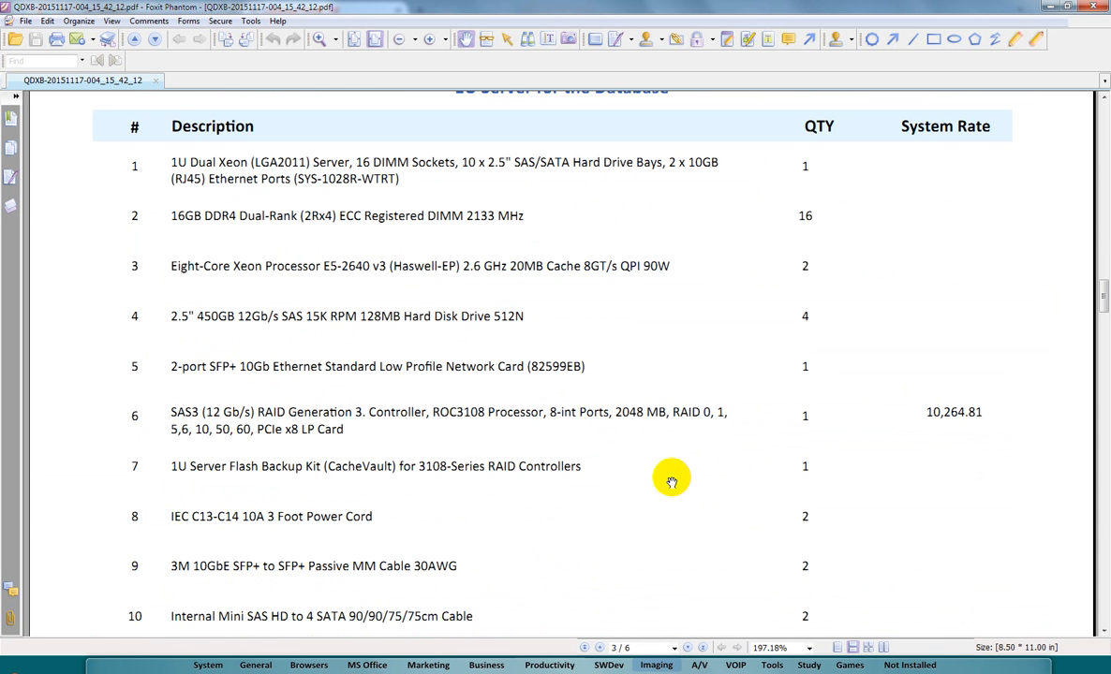
scroll(672, 482, "down", 11)
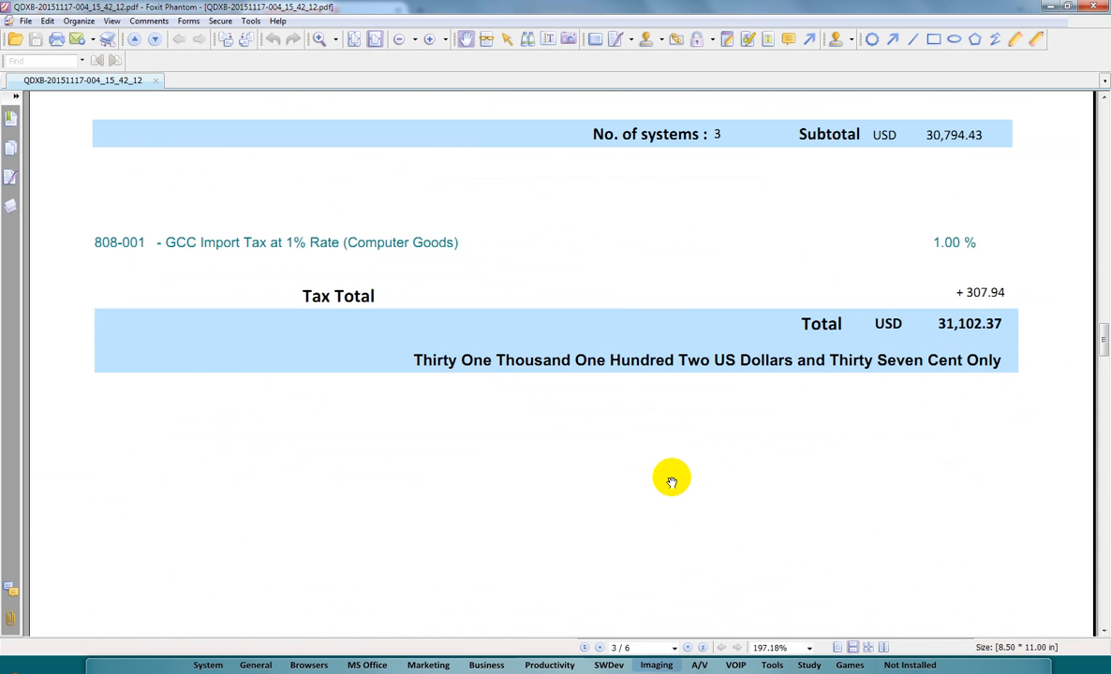
scroll(671, 481, "down", 15)
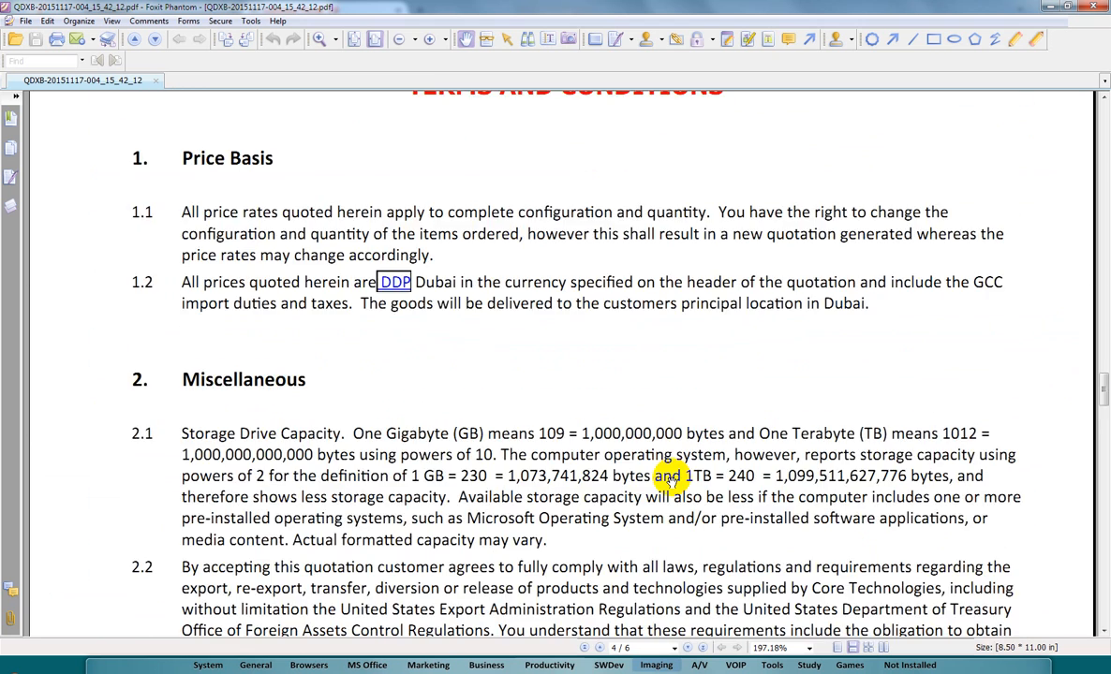
scroll(672, 478, "down", 20)
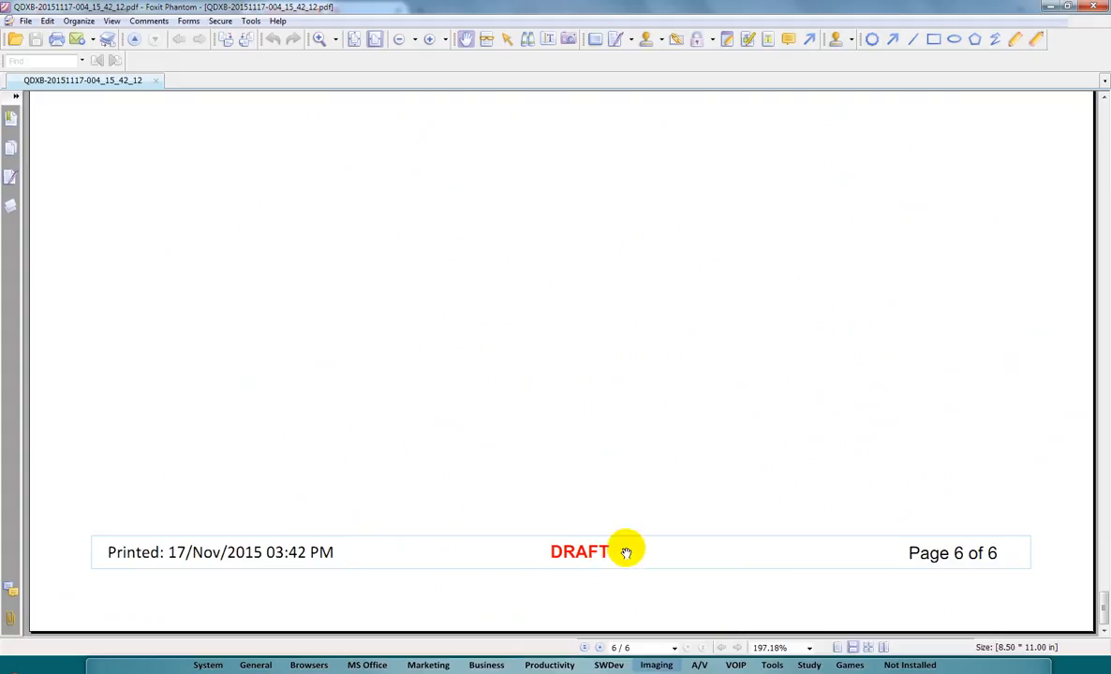
left_click(1093, 7)
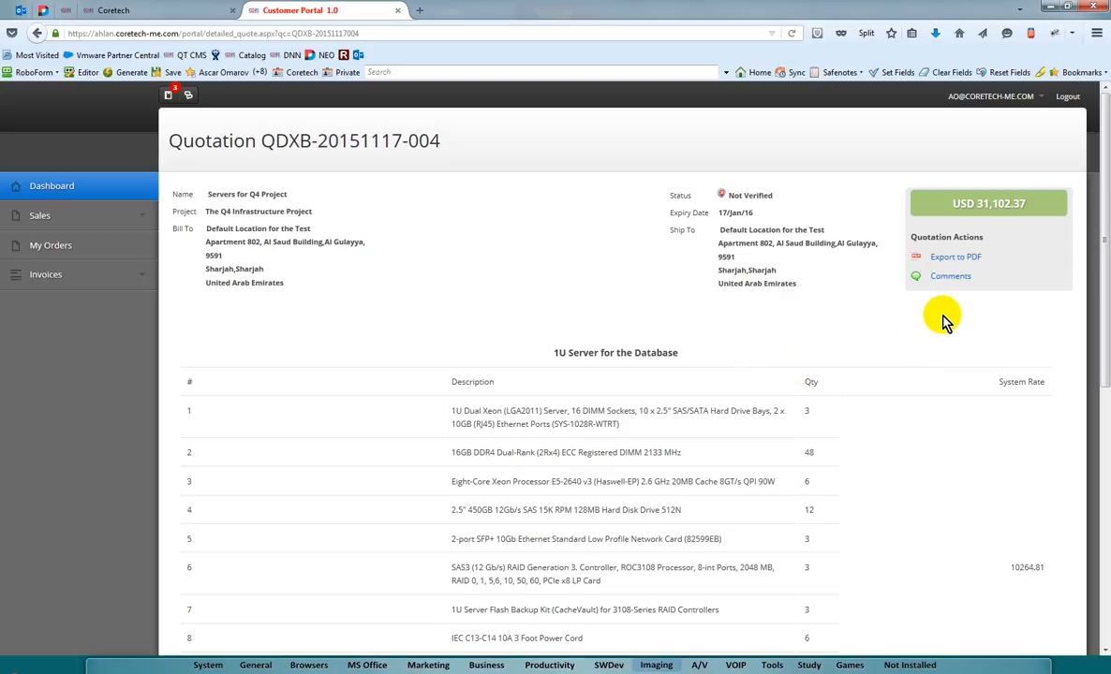
Save the comment "When can you deliver these systems? I need them soon!" on the quotation and check it under Quotation Remarks.
left_click(948, 278)
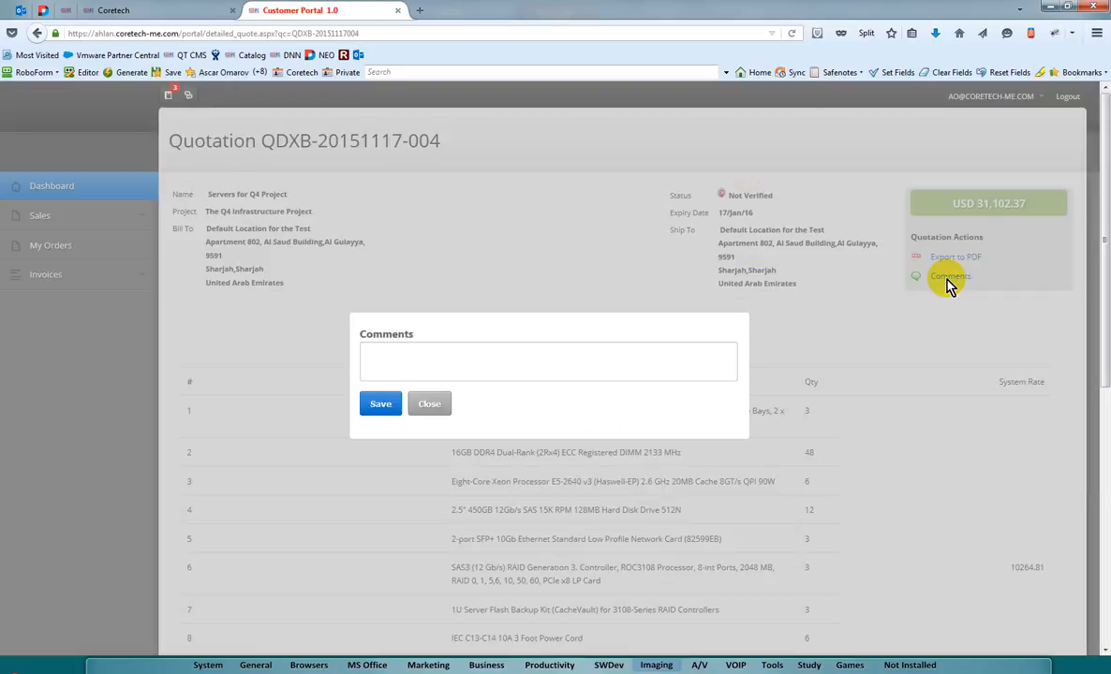
left_click(548, 364)
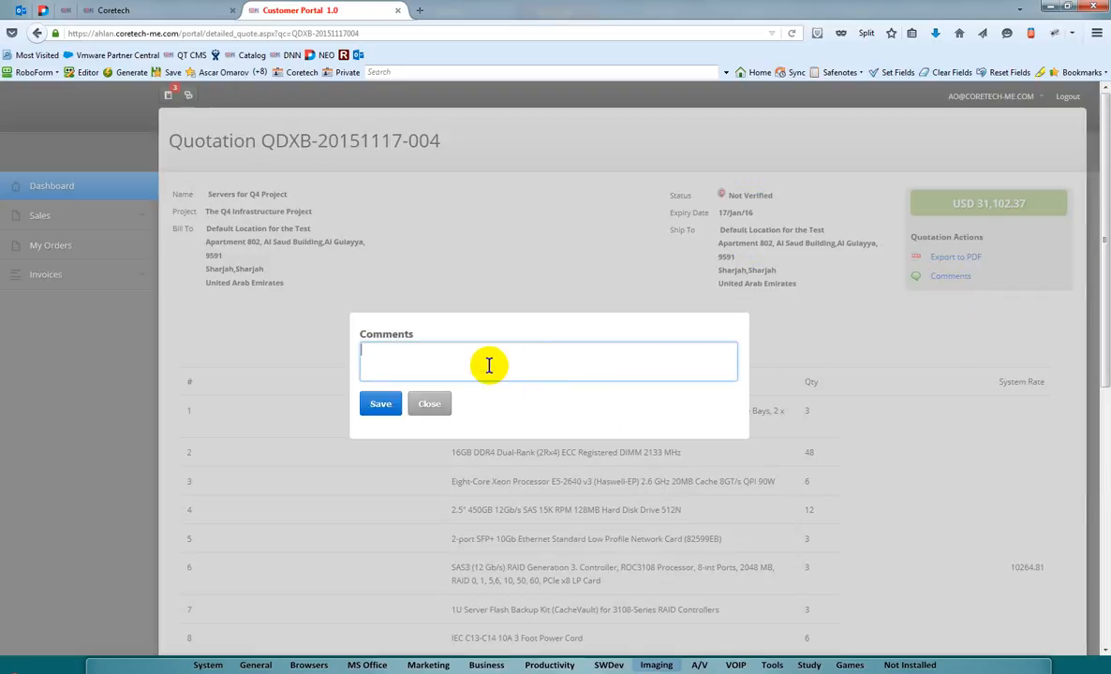
type("When can you deliver these systems?")
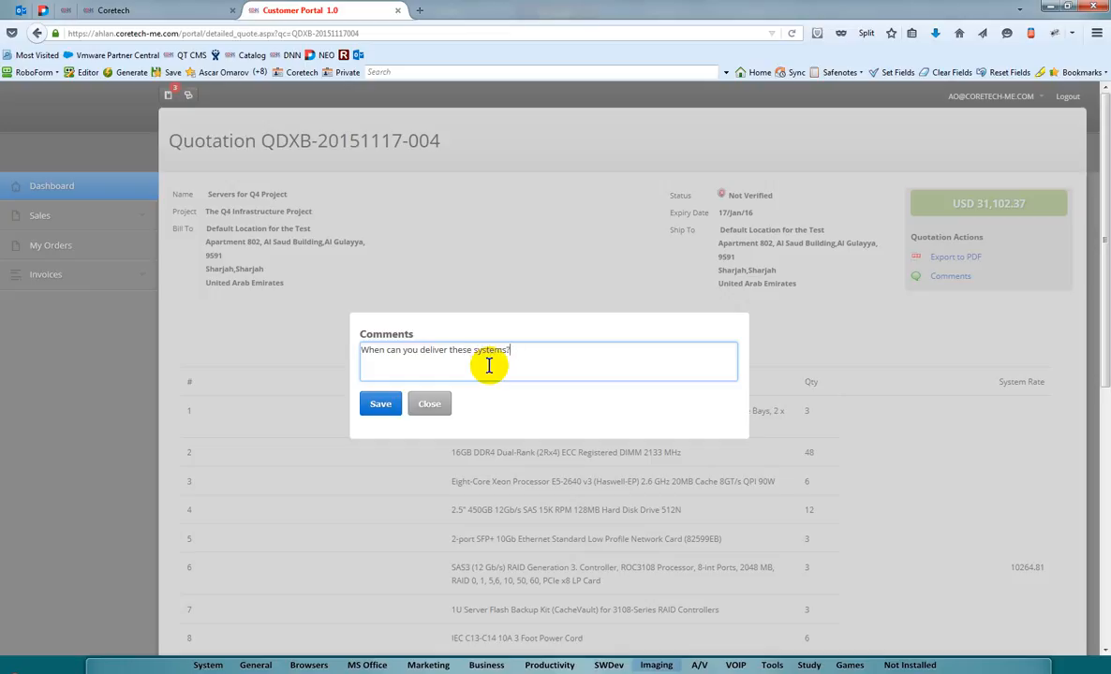
type("  I need them soon!")
left_click(381, 411)
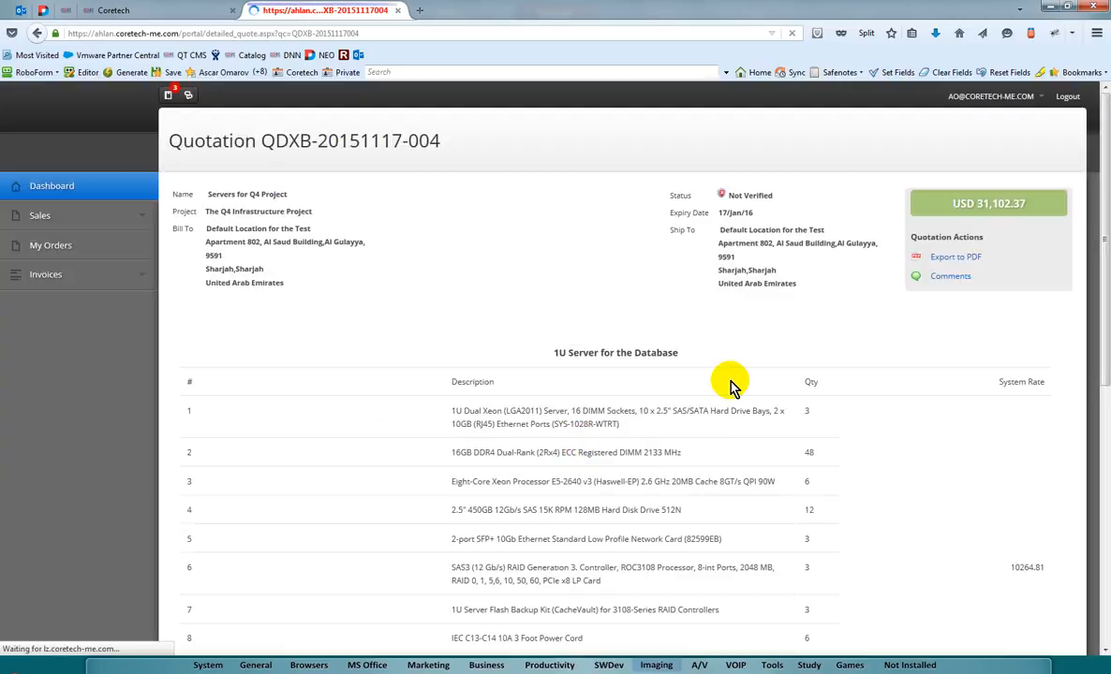
scroll(730, 384, "down", 5)
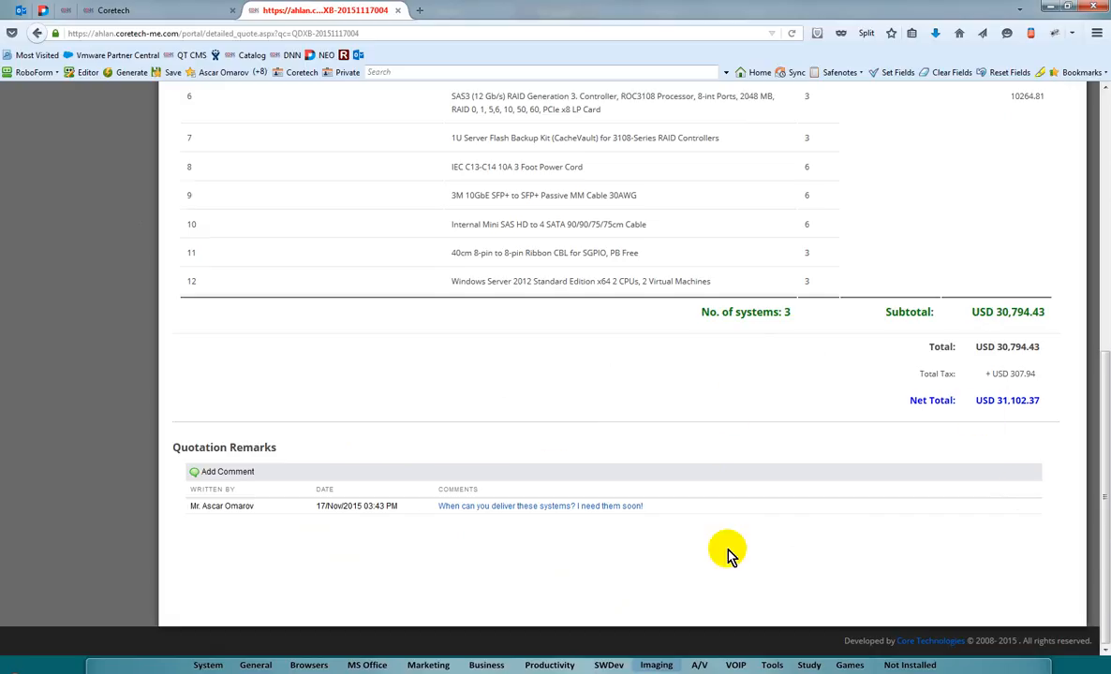
scroll(731, 554, "up", 5)
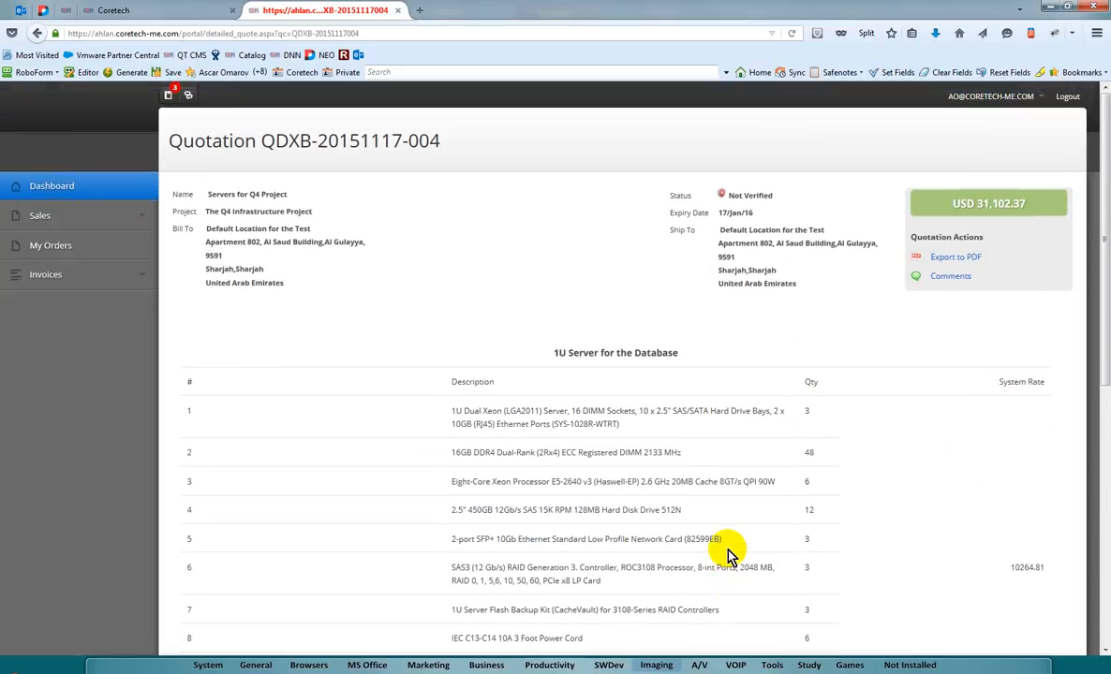